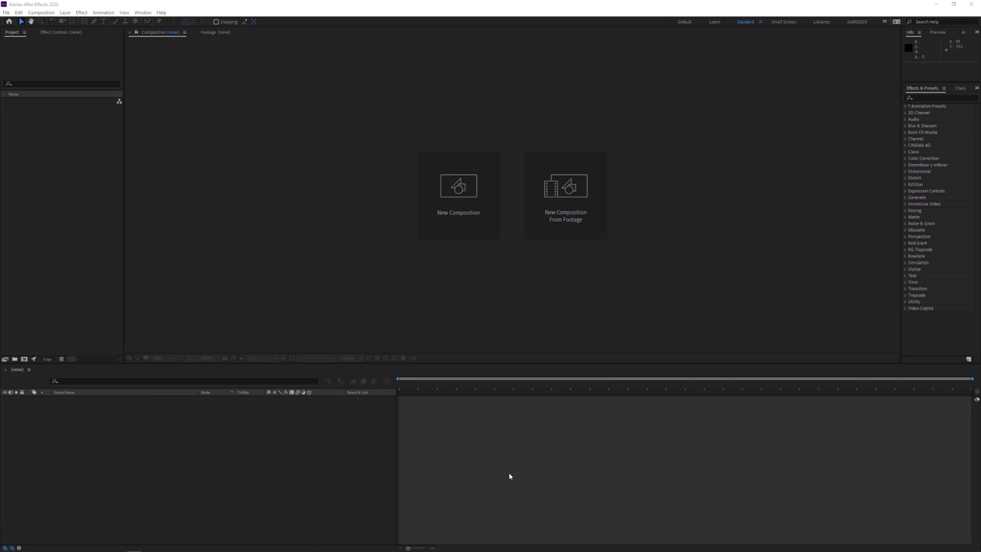
Create a new composition named ___COMPOSICON PRINCIPAL using the HDTV 1080 25 preset
{"action": "left_click", "coordinate": [200, 466]}
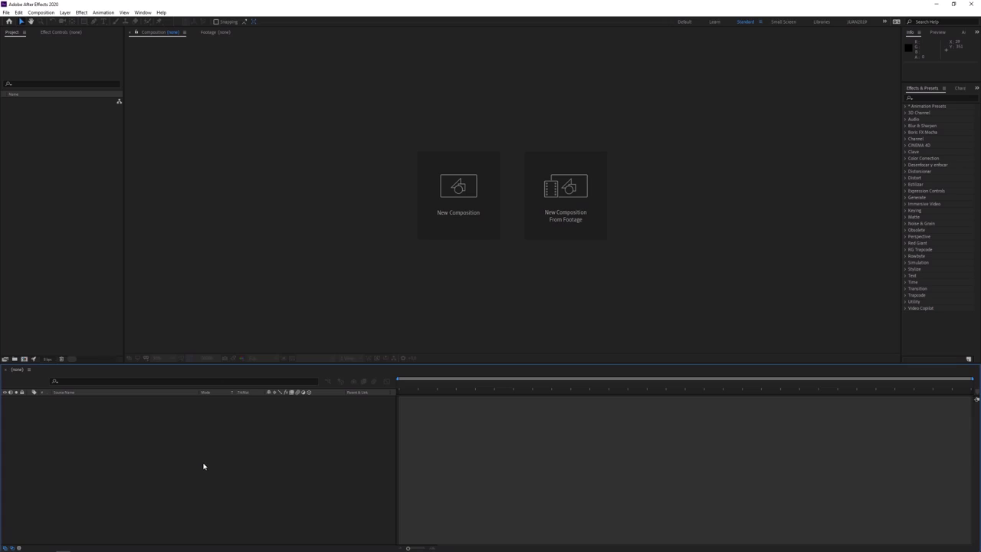
{"action": "key", "text": "ctrl+n"}
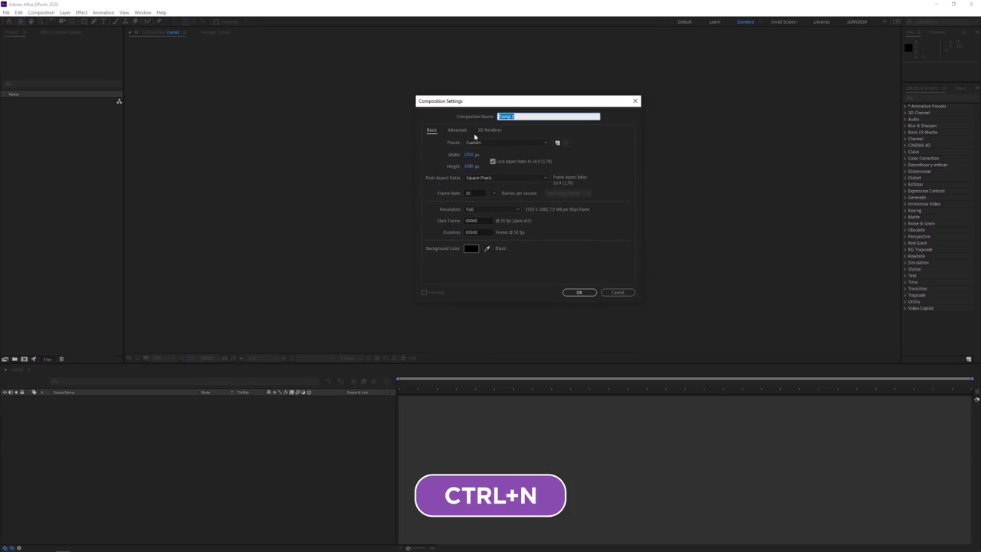
{"action": "left_click", "coordinate": [506, 143]}
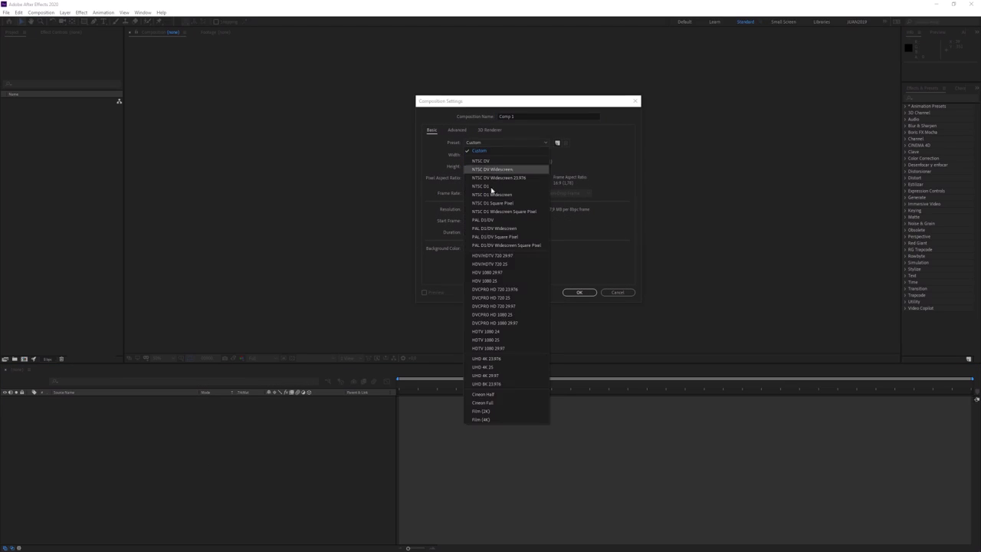
{"action": "left_click", "coordinate": [503, 339]}
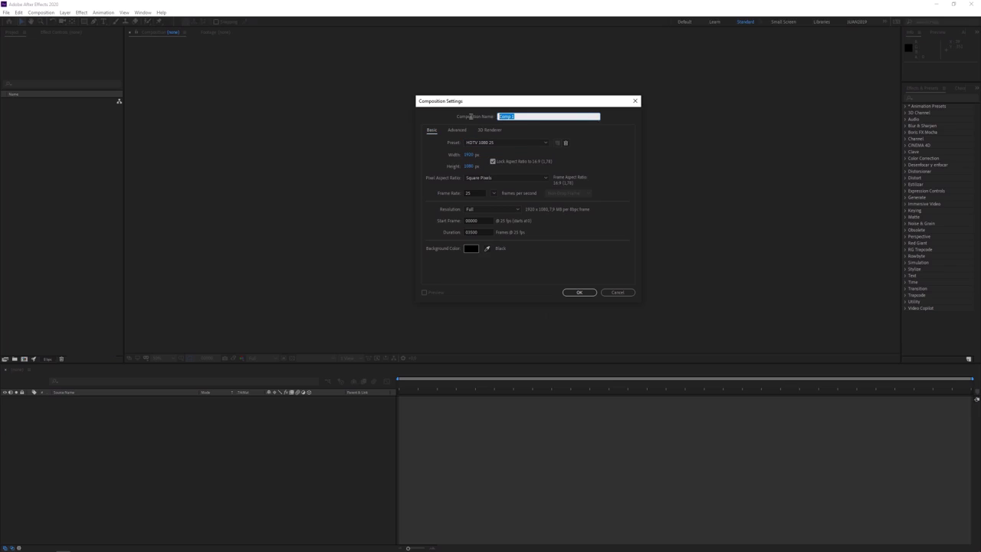
{"action": "key", "text": "BackSpace"}
{"action": "type", "text": "__COMPOSICON PRINC"}
{"action": "left_click", "coordinate": [580, 293]}
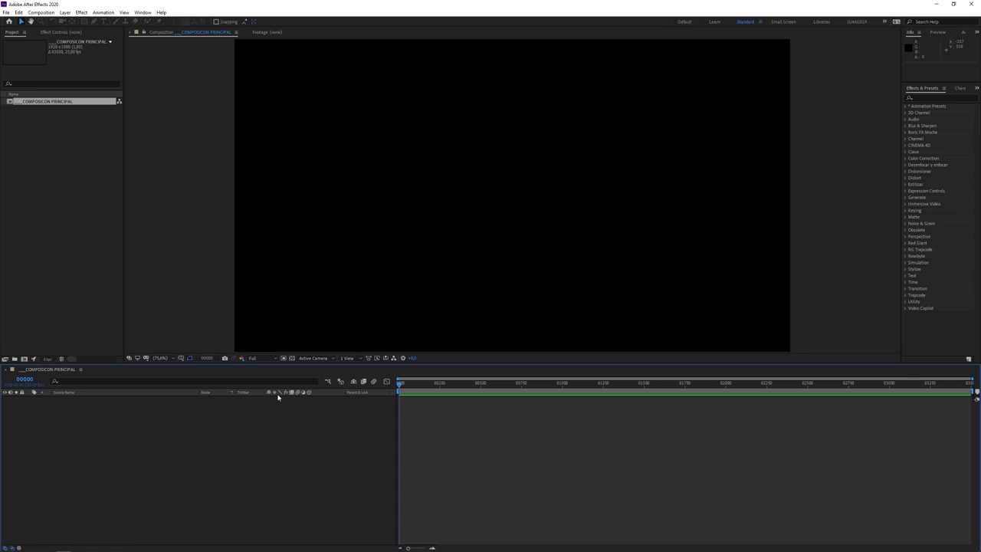
Start a new solid layer and set its size to 250 px wide by 250 px high
{"action": "key", "text": "ctrl+y"}
{"action": "left_click_drag", "start_coordinate": [113, 11], "coordinate": [537, 113]}
{"action": "double_click", "coordinate": [460, 139]}
{"action": "type", "text": "250"}
{"action": "key", "text": "Tab"}
{"action": "type", "text": "25"}
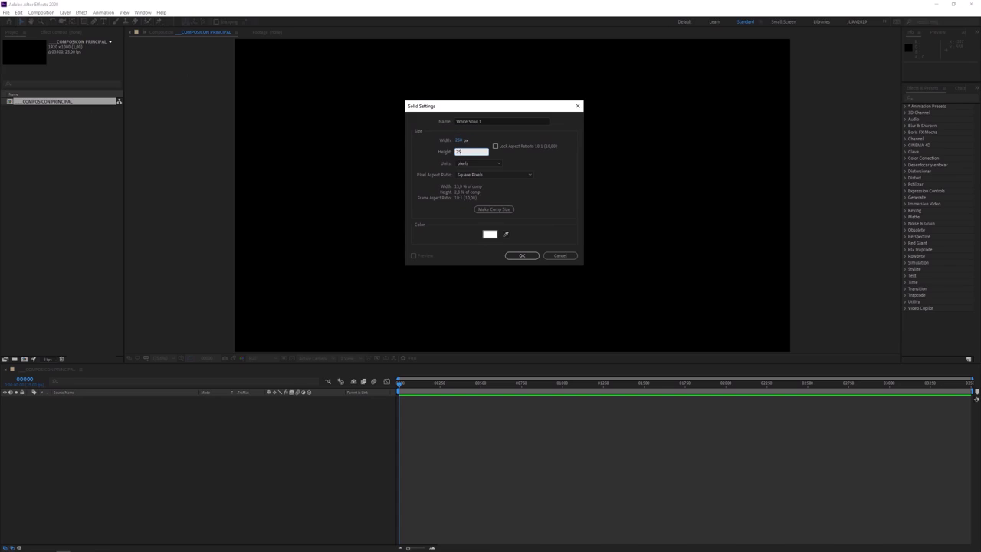
{"action": "type", "text": "0"}
Give the solid a light blue color and add it to the composition
{"action": "left_click", "coordinate": [491, 234]}
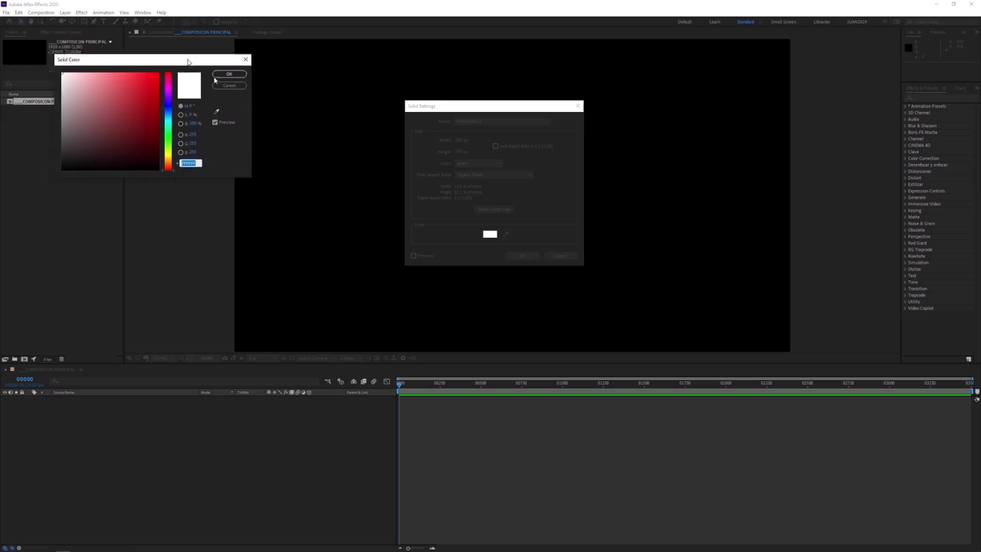
{"action": "left_click_drag", "start_coordinate": [603, 214], "coordinate": [602, 218]}
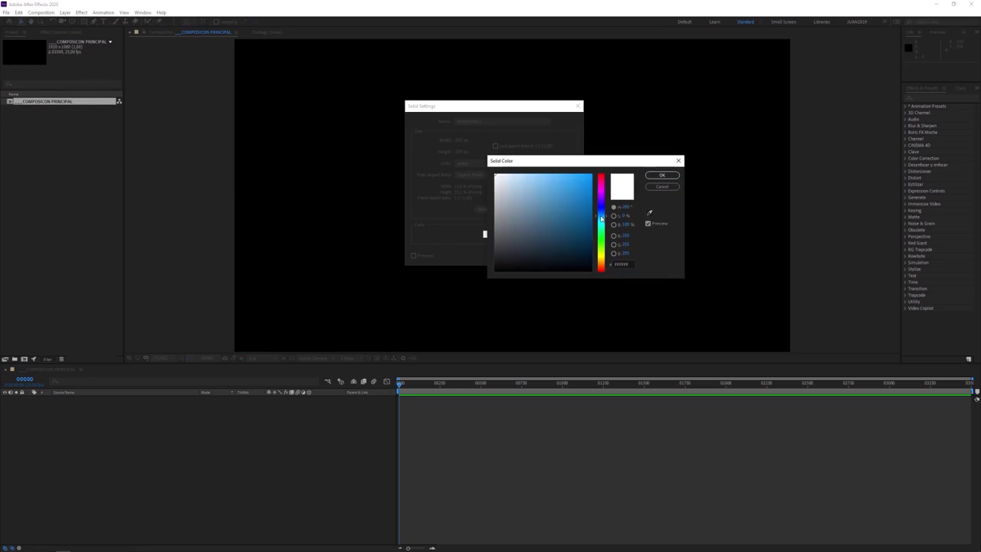
{"action": "left_click_drag", "start_coordinate": [546, 184], "coordinate": [549, 187]}
{"action": "left_click", "coordinate": [662, 176]}
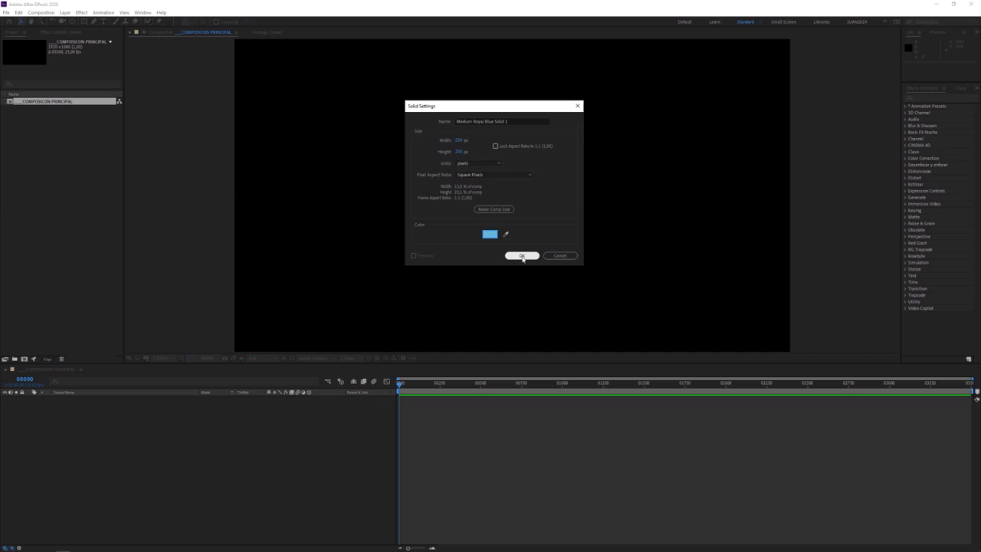
{"action": "left_click", "coordinate": [525, 259]}
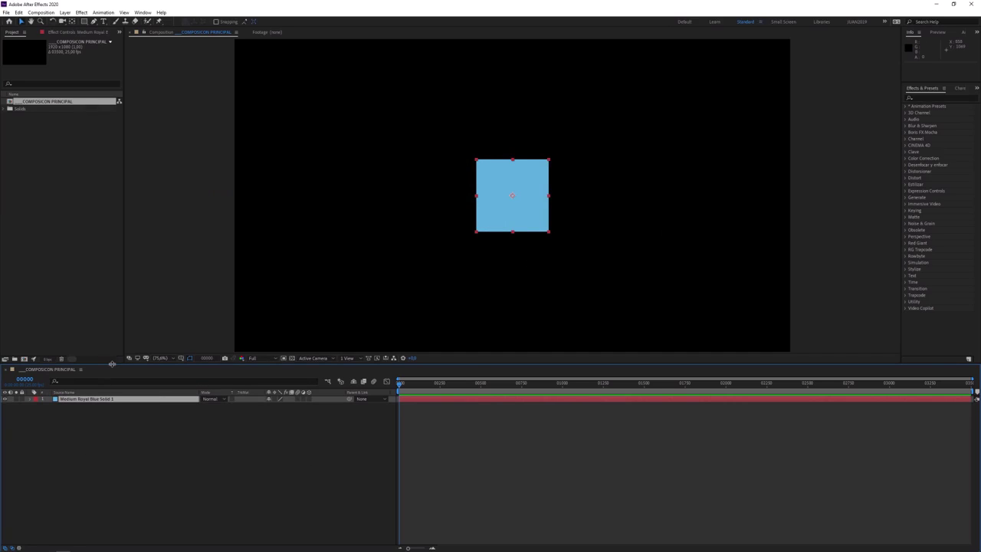
Rename the blue solid layer as CARA 01
{"action": "key", "text": "Return"}
{"action": "type", "text": "c"}
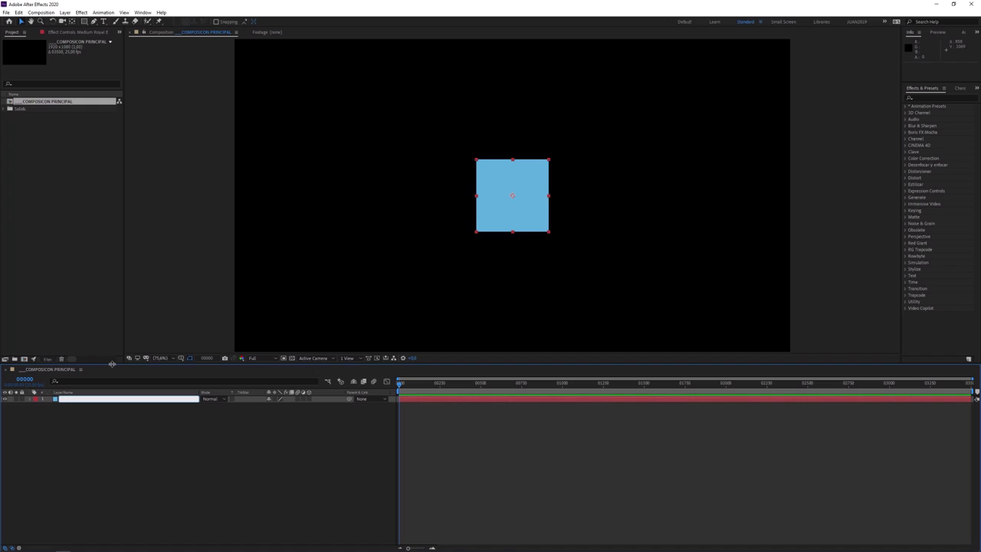
{"action": "type", "text": "CARA 01"}
{"action": "key", "text": "Return"}
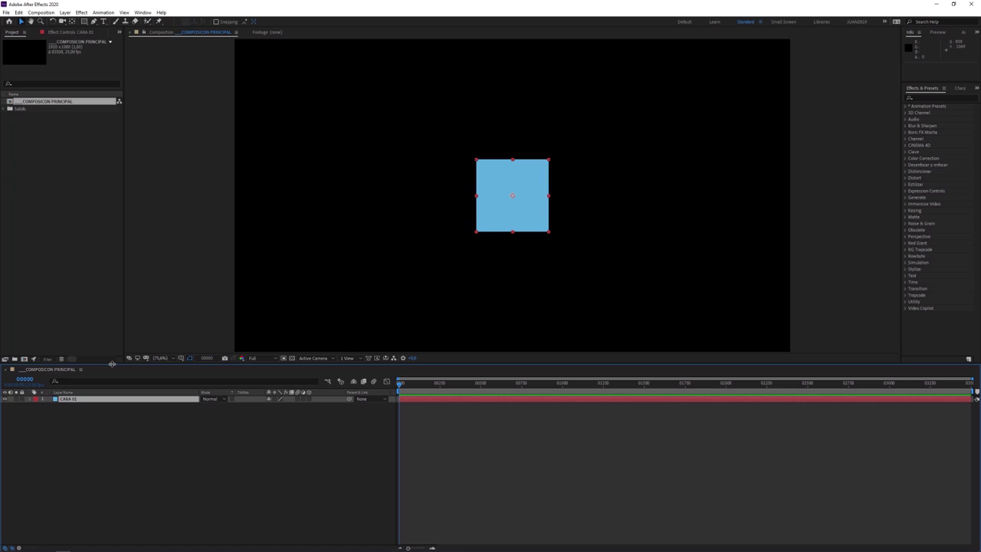
Duplicate the CARA 01 layer five times to get faces CARA 02 through CARA 06
{"action": "key", "text": "ctrl+d"}
{"action": "key", "text": "Caps_Lock"}
{"action": "key", "text": "ctrl+d"}
{"action": "key", "text": "ctrl+d"}
{"action": "key", "text": "ctrl+d"}
{"action": "key", "text": "ctrl+d"}
{"action": "key", "text": "Caps_Lock"}
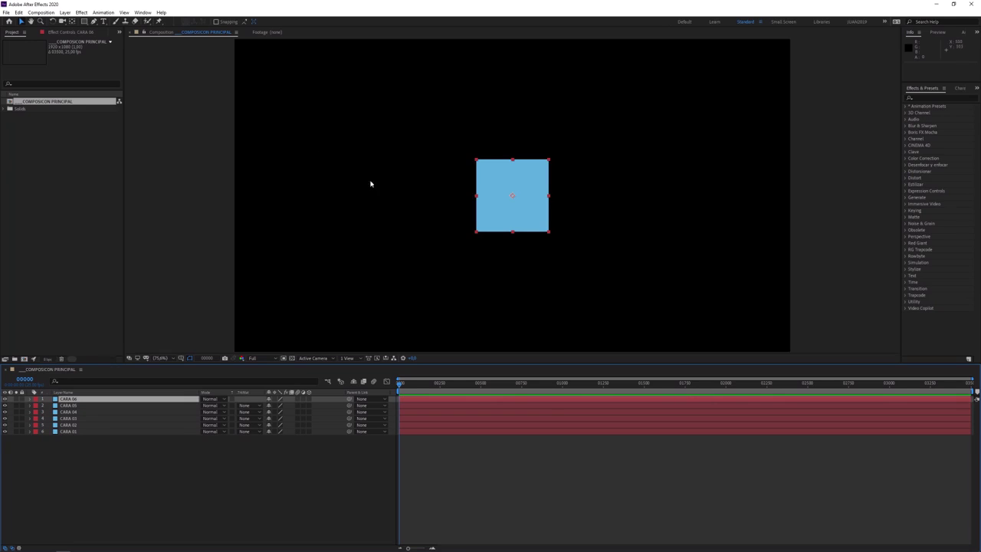
Open the RepositionAnchorPoint.jsx script and dock its panel beneath Effects & Presets
{"action": "left_click", "coordinate": [144, 12]}
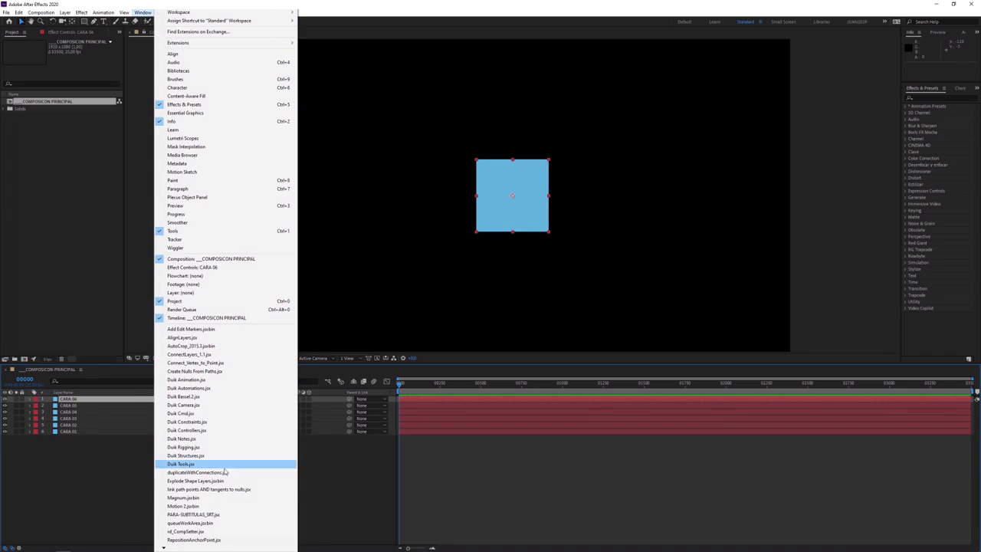
{"action": "left_click", "coordinate": [212, 540]}
{"action": "left_click_drag", "start_coordinate": [700, 115], "coordinate": [929, 357]}
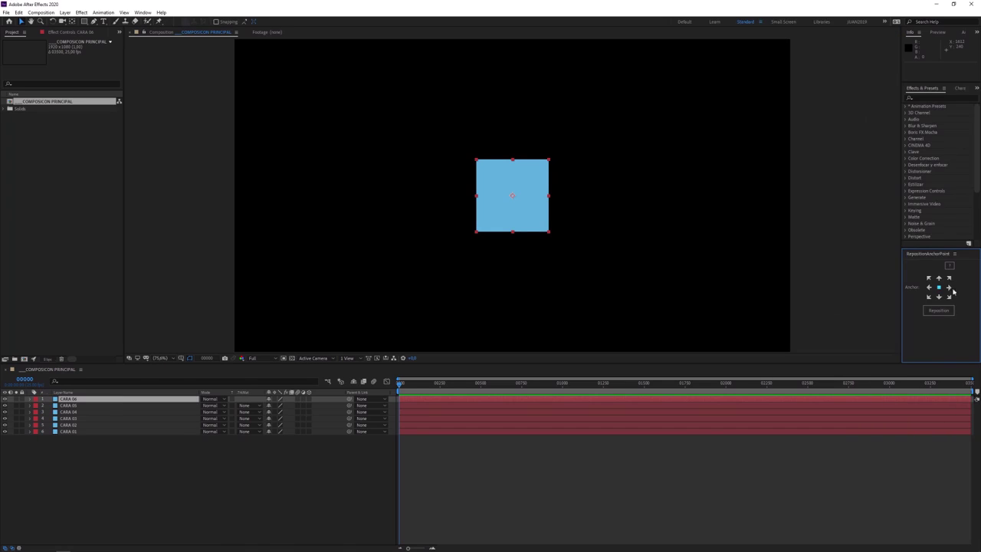
Turn all six CARA layers into 3D layers
{"action": "left_click_drag", "start_coordinate": [309, 399], "coordinate": [310, 432]}
{"action": "left_click", "coordinate": [88, 433]}
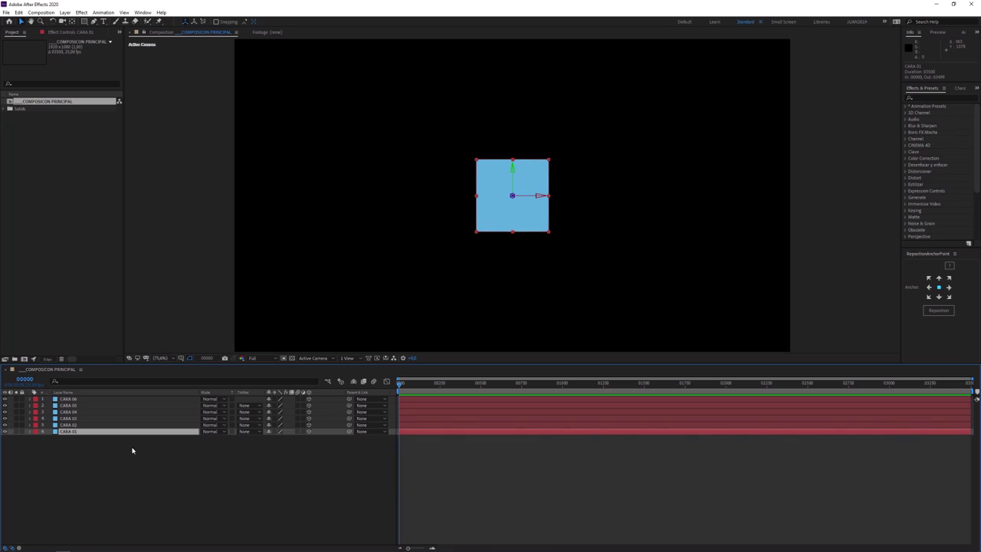
Set the Z position of CARA 06 to -250 and hide that layer
{"action": "left_click", "coordinate": [84, 400]}
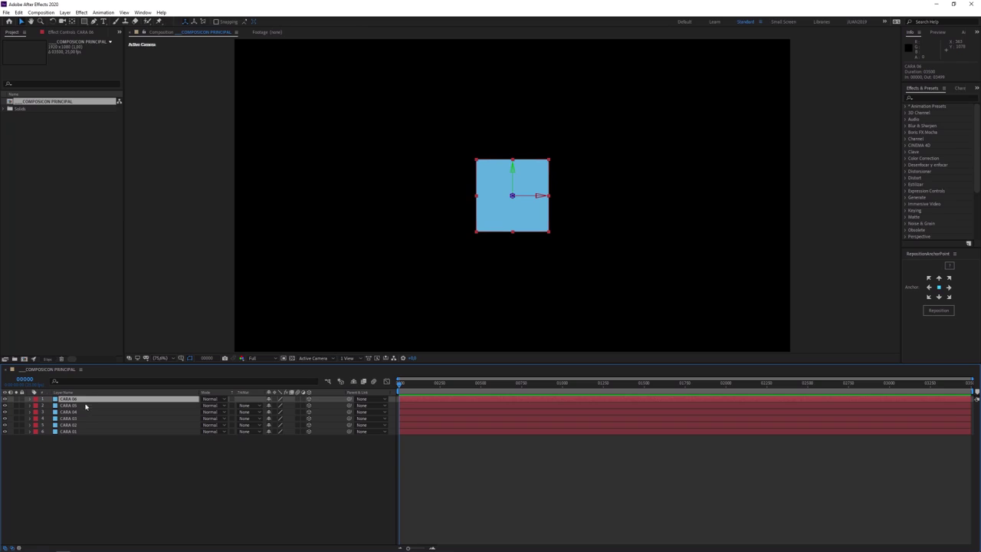
{"action": "key", "text": "p"}
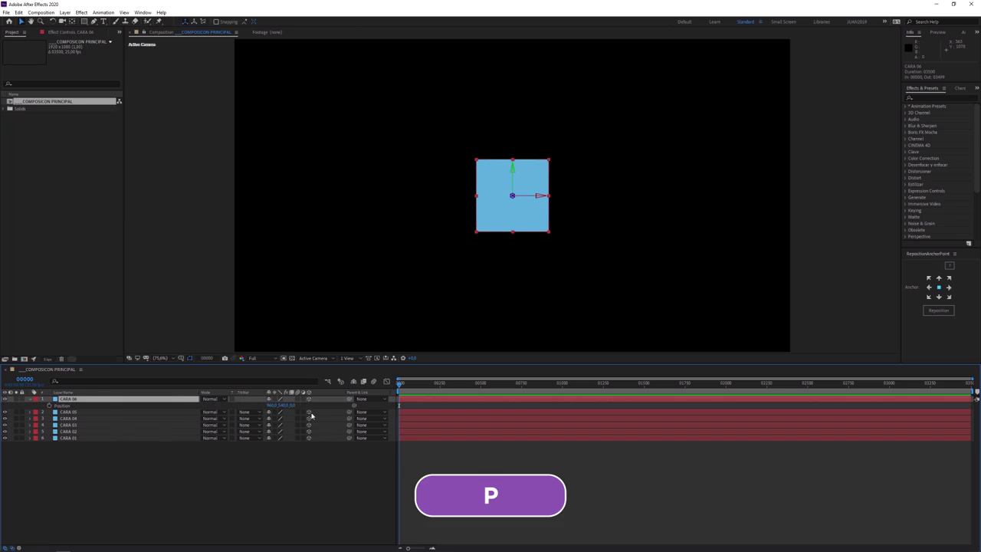
{"action": "left_click", "coordinate": [293, 405]}
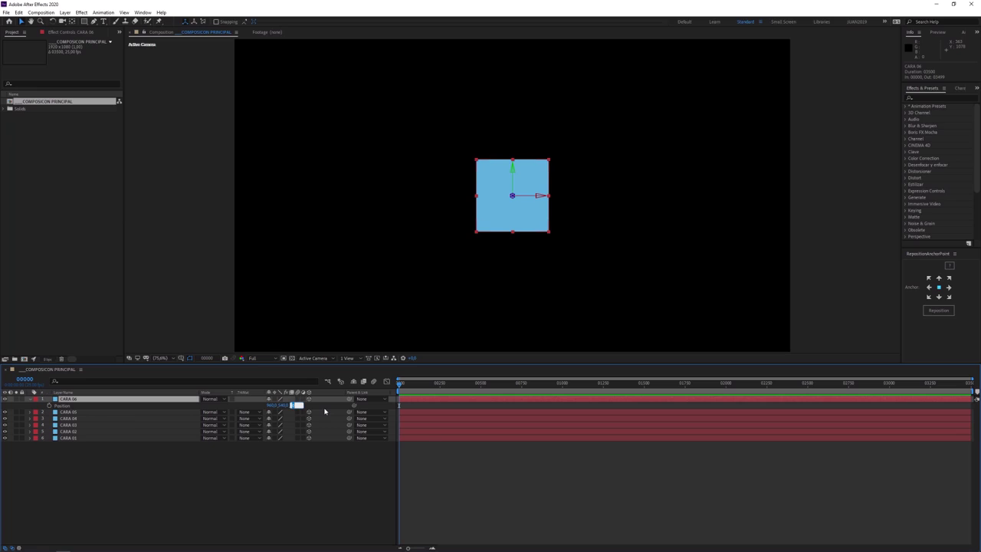
{"action": "type", "text": "0"}
{"action": "key", "text": "Return"}
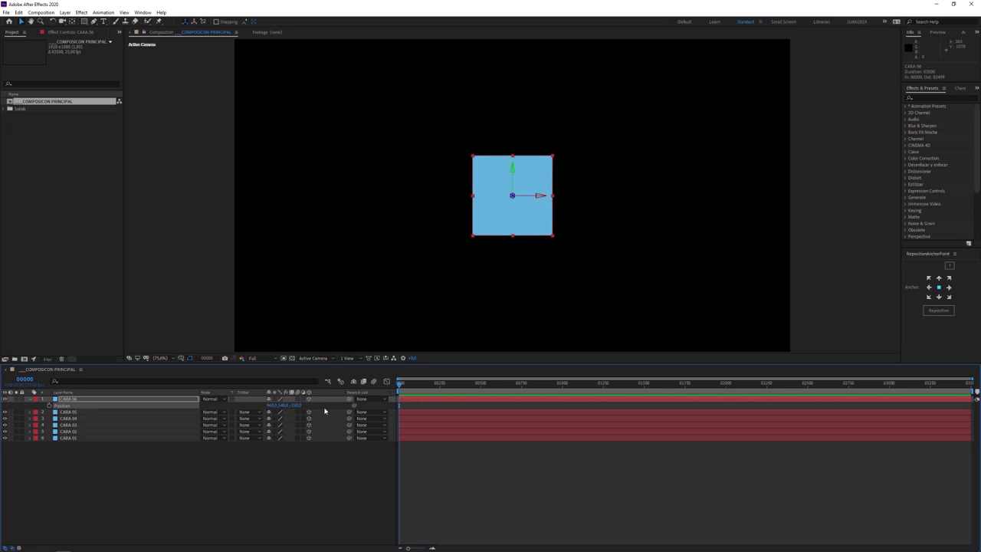
{"action": "left_click", "coordinate": [4, 399]}
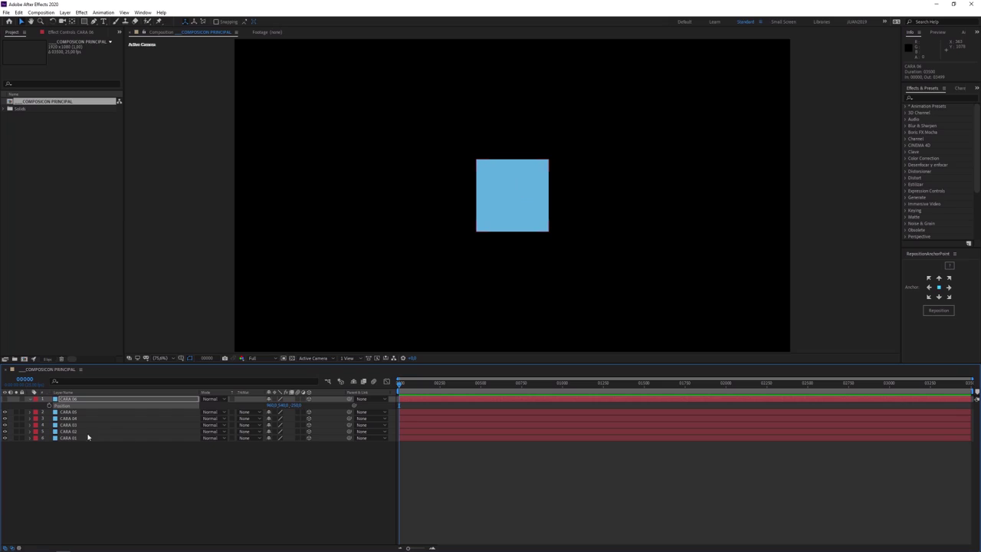
Reposition the anchor point of CARA 02 to its left edge and that of CARA 03 to its right edge
{"action": "left_click", "coordinate": [86, 432]}
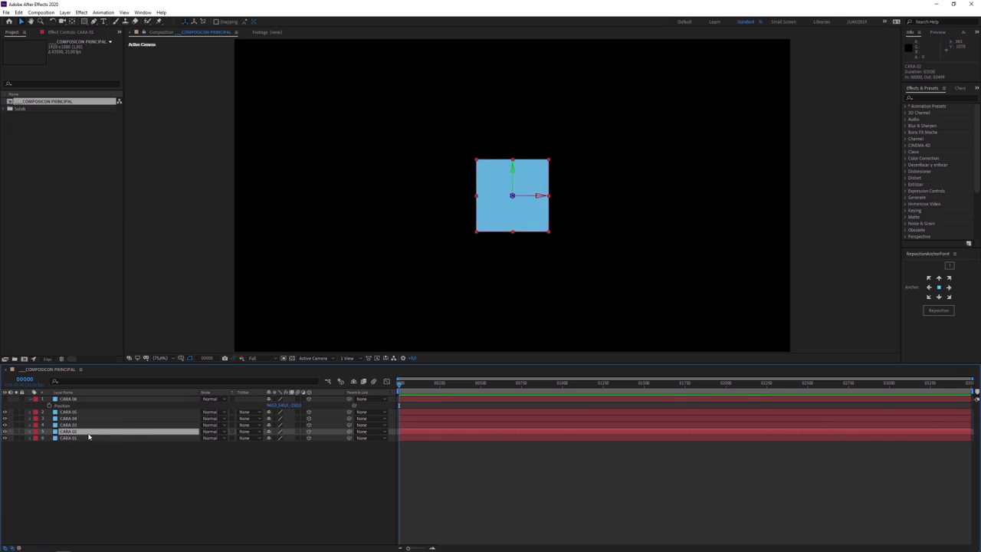
{"action": "left_click", "coordinate": [929, 287]}
{"action": "left_click", "coordinate": [939, 310]}
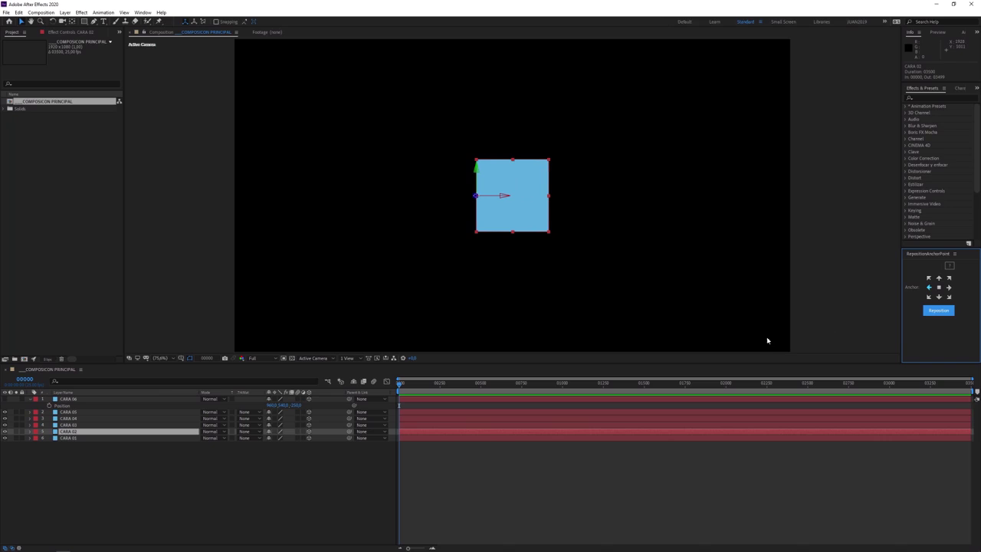
{"action": "left_click", "coordinate": [98, 425]}
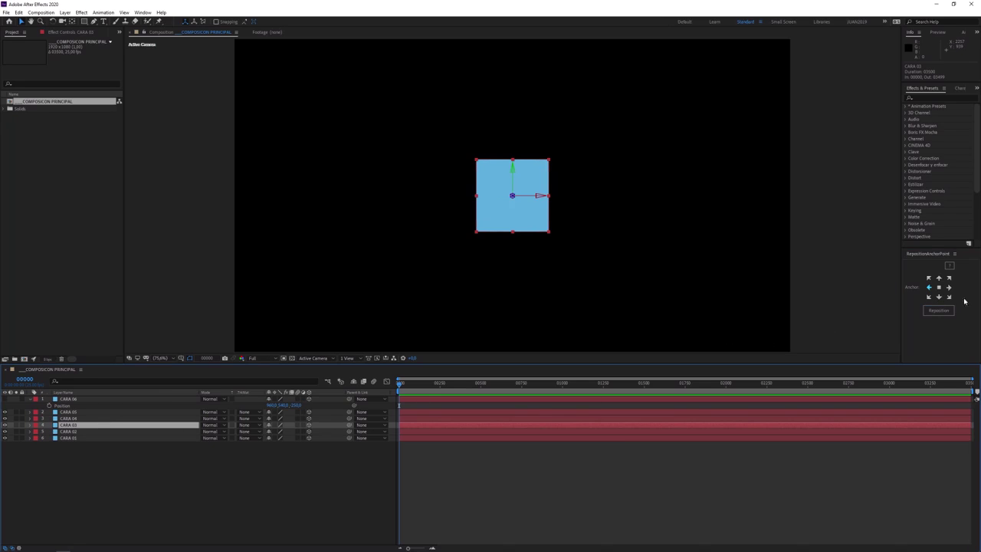
{"action": "left_click", "coordinate": [949, 287]}
{"action": "left_click", "coordinate": [939, 310]}
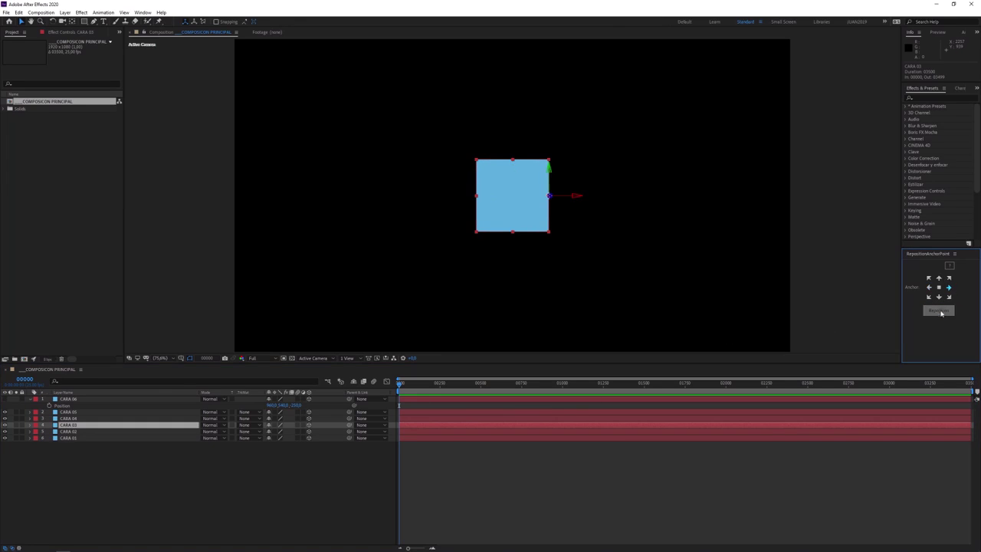
Reposition the anchor point of CARA 04 to its top edge and that of CARA 05 to its bottom edge
{"action": "left_click", "coordinate": [103, 418]}
{"action": "left_click", "coordinate": [939, 277]}
{"action": "left_click", "coordinate": [944, 310]}
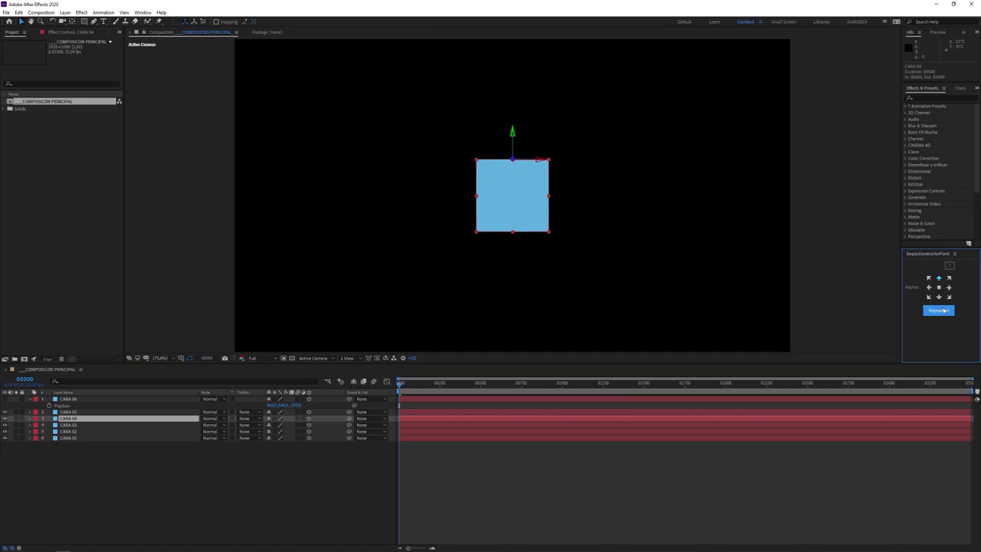
{"action": "left_click", "coordinate": [83, 412]}
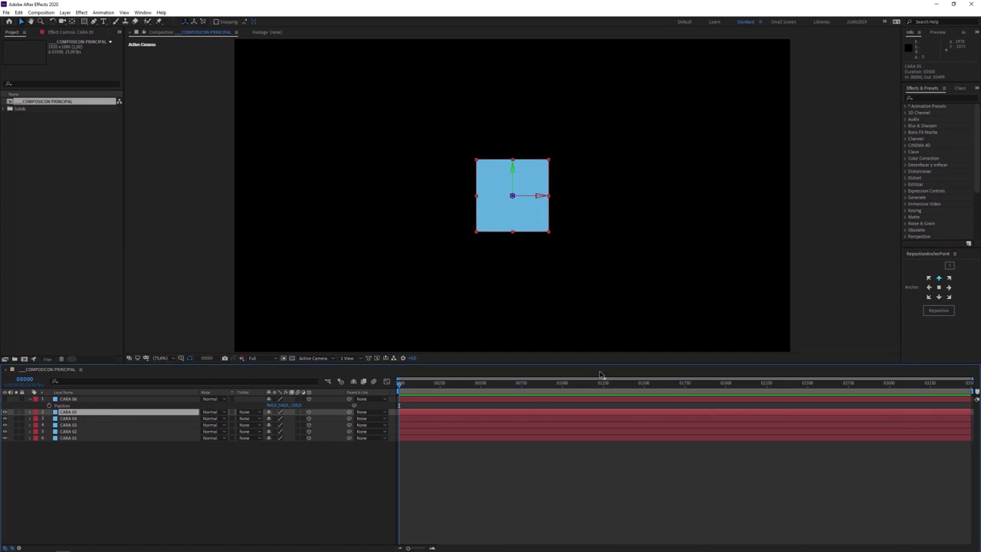
{"action": "left_click", "coordinate": [939, 296]}
{"action": "left_click", "coordinate": [942, 310]}
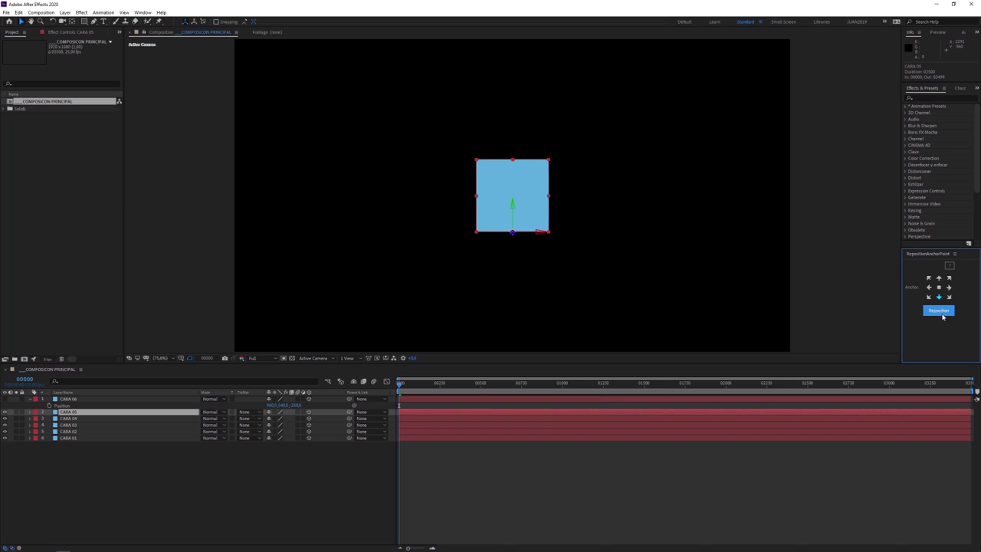
Move CARA 05 up by its own height of 250 px, setting its Y position to 415
{"action": "key", "text": "p"}
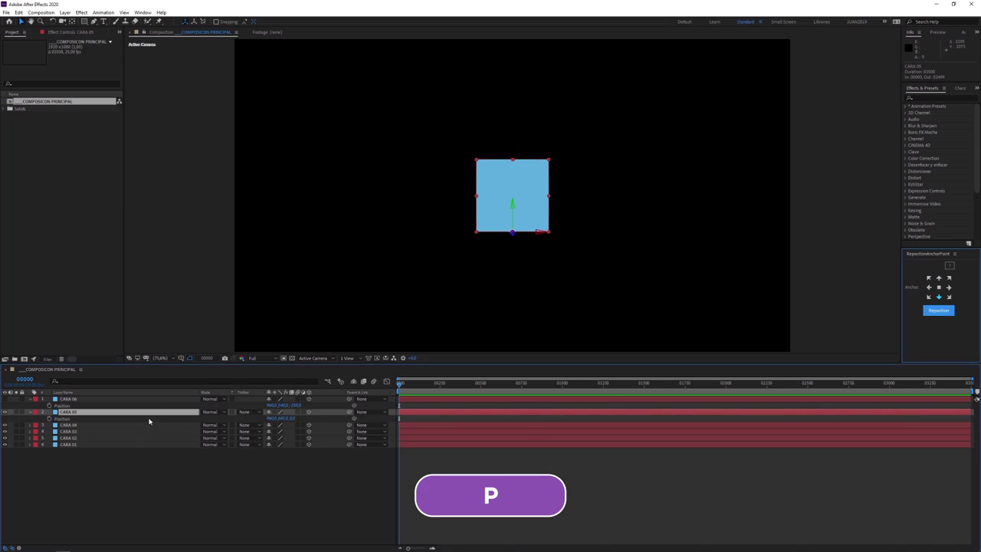
{"action": "left_click", "coordinate": [289, 419]}
{"action": "type", "text": "665"}
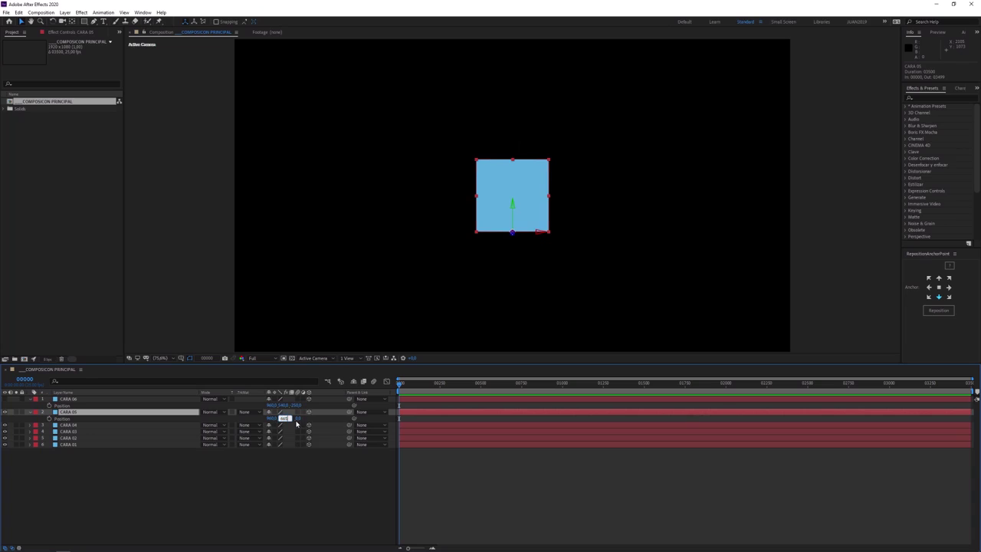
{"action": "key", "text": "Return"}
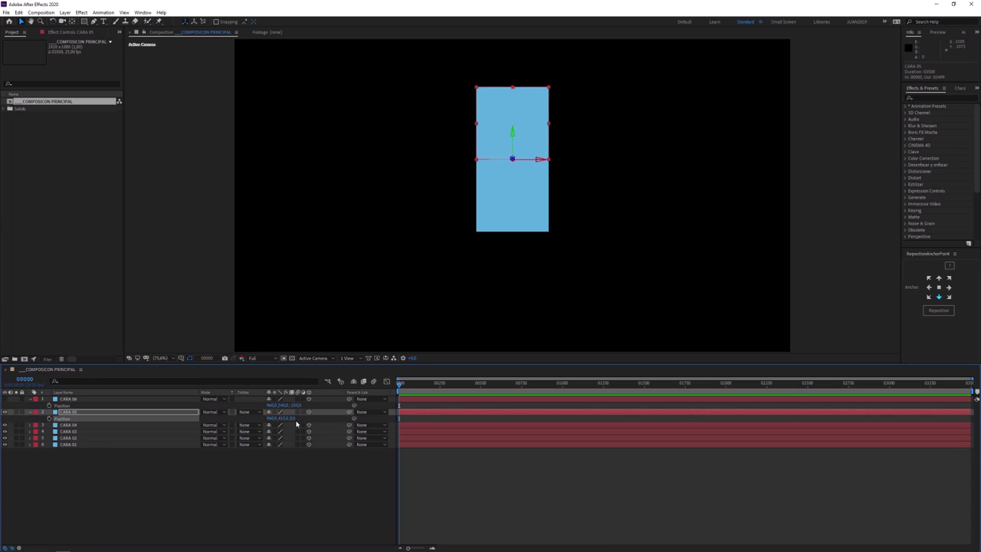
Move CARA 04 down by 250 px, setting its Y position to 665
{"action": "left_click", "coordinate": [77, 426]}
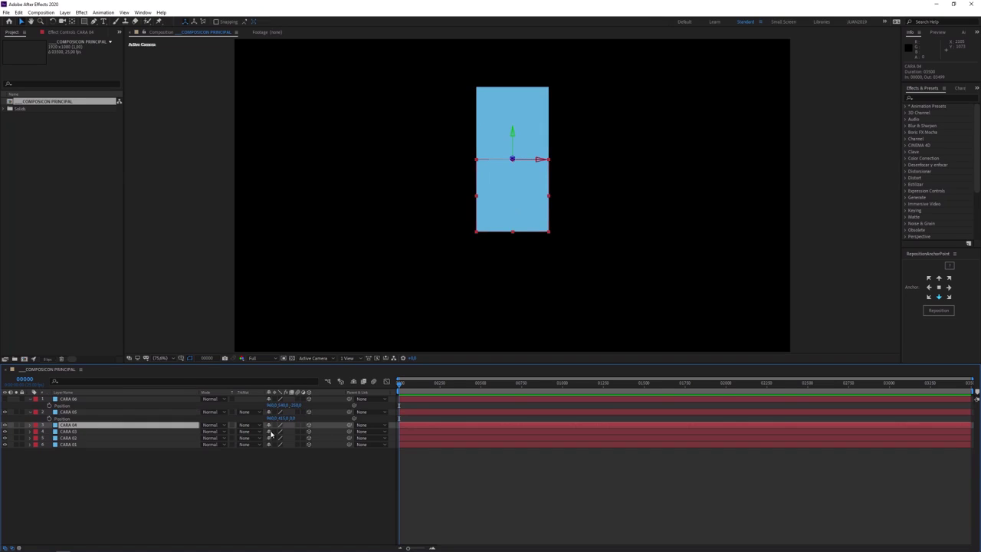
{"action": "key", "text": "p"}
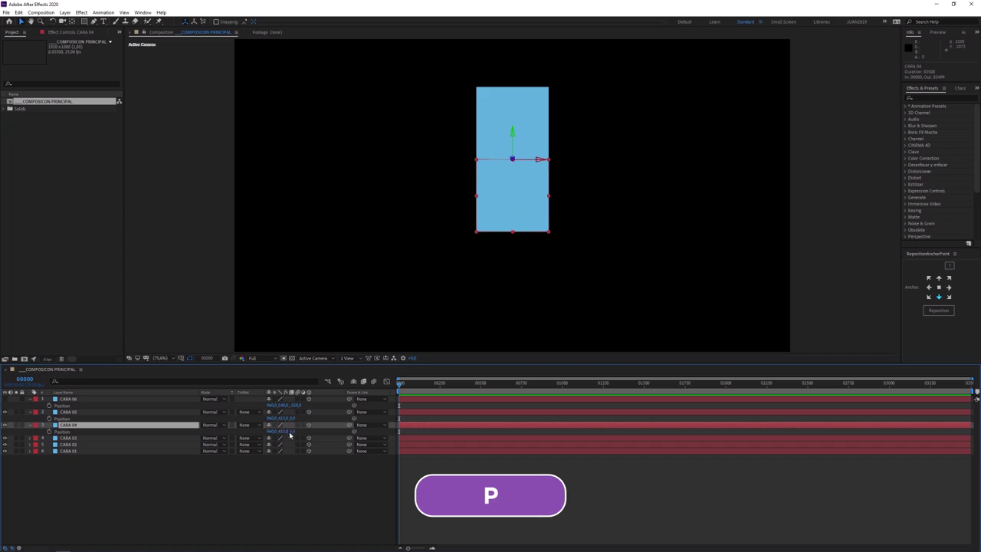
{"action": "left_click", "coordinate": [287, 432]}
{"action": "key", "text": "End"}
{"action": "type", "text": "+24"}
{"action": "key", "text": "Return"}
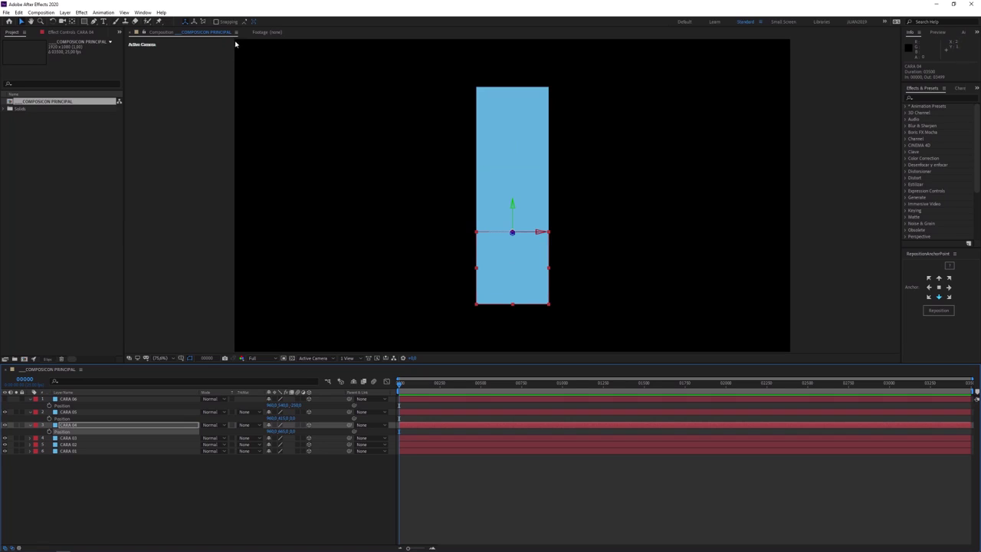
Reveal the Position property of CARA 03 in the timeline
{"action": "left_click", "coordinate": [106, 439]}
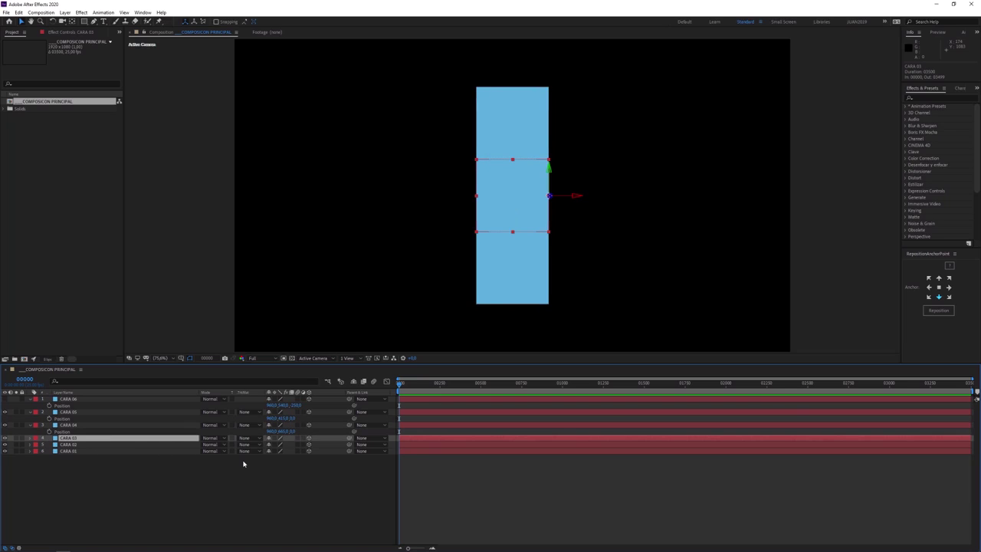
{"action": "key", "text": "p"}
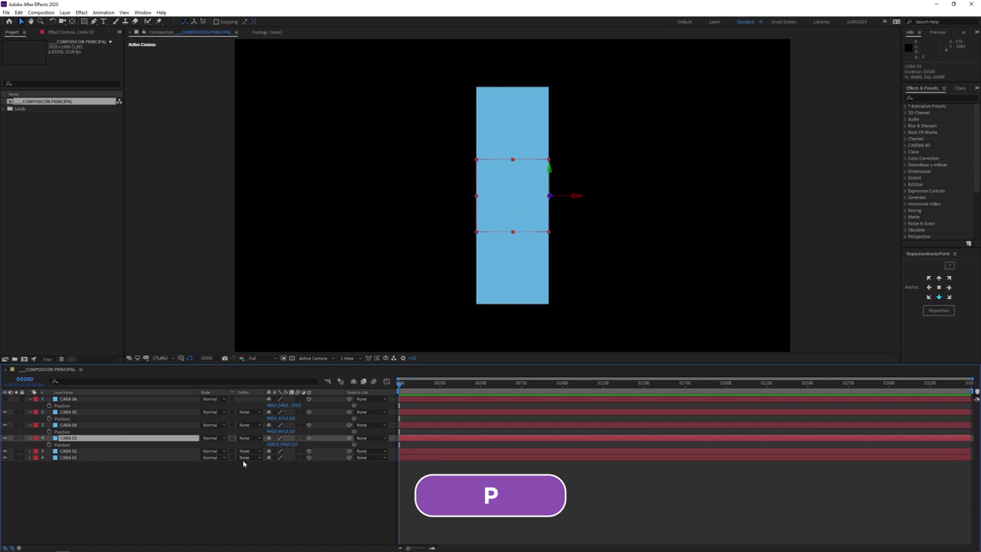
{"action": "left_click_drag", "start_coordinate": [276, 445], "coordinate": [291, 446]}
{"action": "left_click", "coordinate": [287, 445]}
{"action": "type", "text": "40"}
{"action": "key", "text": "Return"}
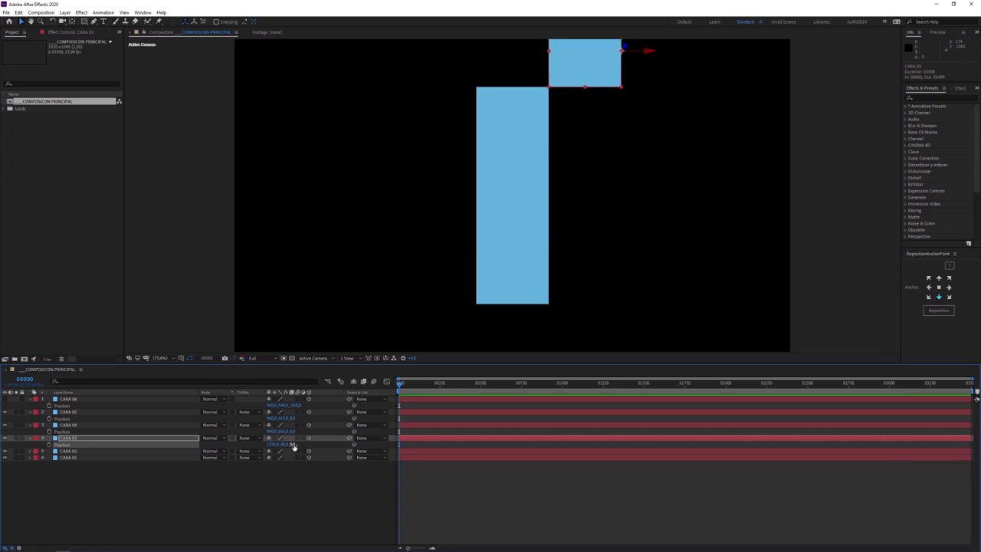
{"action": "key", "text": "ctrl+z"}
Set the X position of CARA 03 to 835 so it sits against the left side of the first face
{"action": "left_click", "coordinate": [273, 445]}
{"action": "type", "text": "1335"}
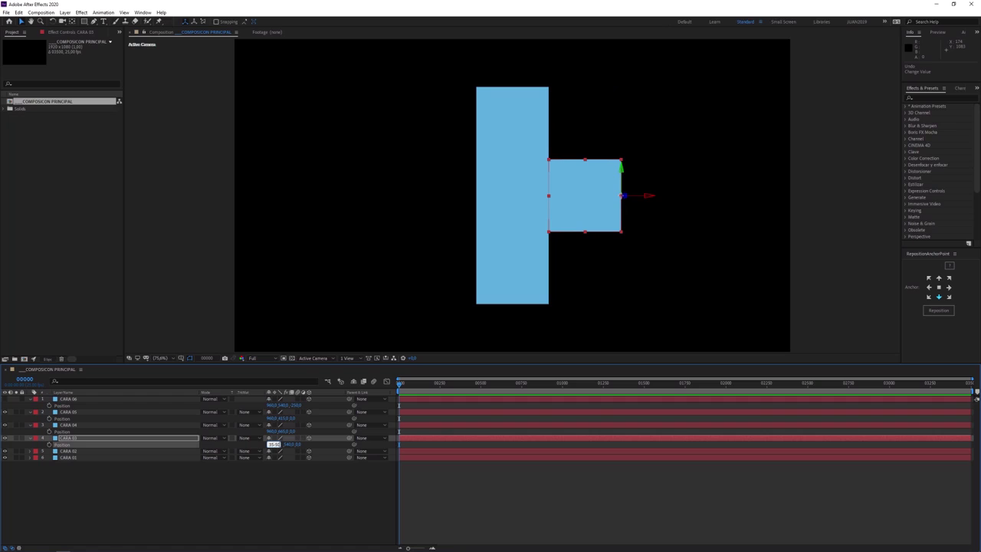
{"action": "key", "text": "Return"}
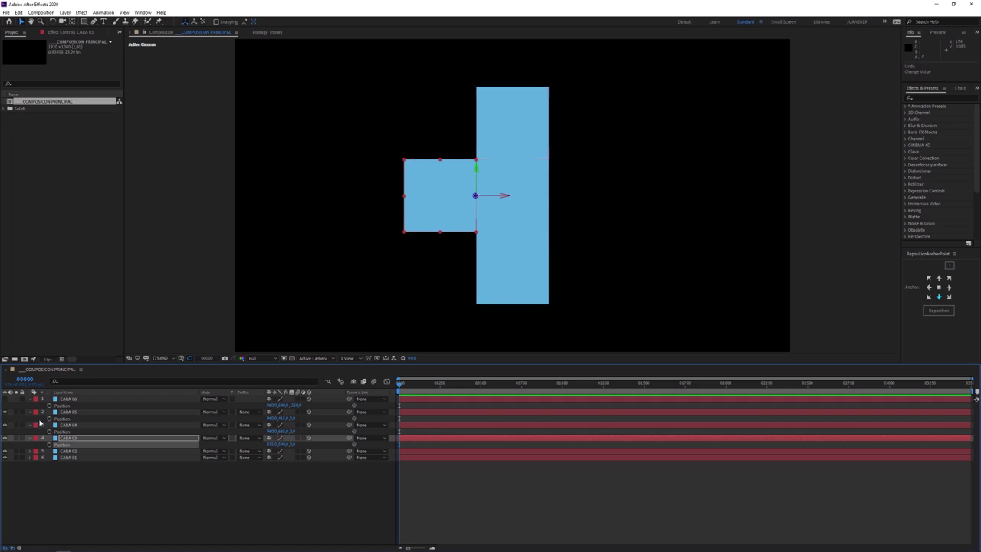
Move CARA 02 right by 250 px, setting its X position to 1085
{"action": "left_click", "coordinate": [76, 452]}
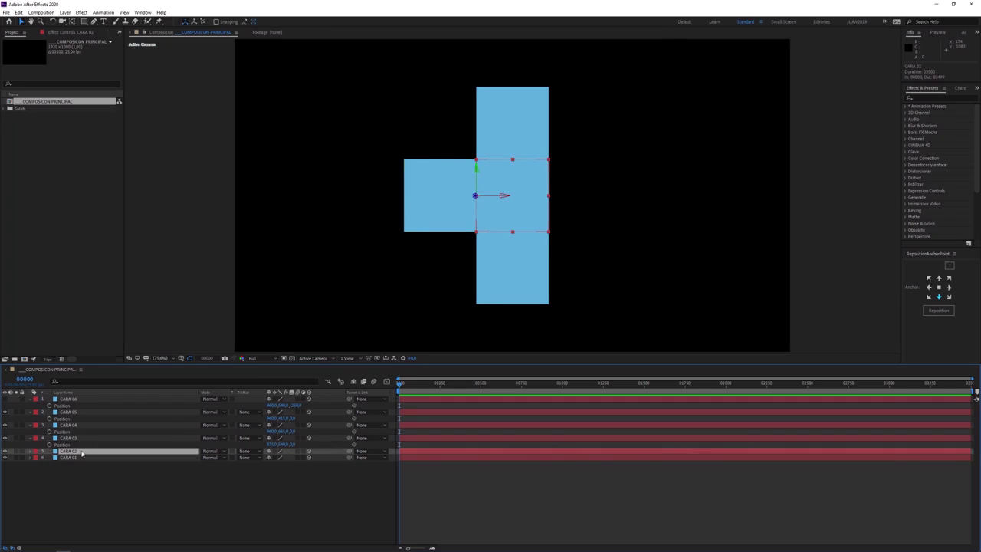
{"action": "key", "text": "p"}
{"action": "left_click", "coordinate": [273, 457]}
{"action": "type", "text": "1210"}
{"action": "key", "text": "Return"}
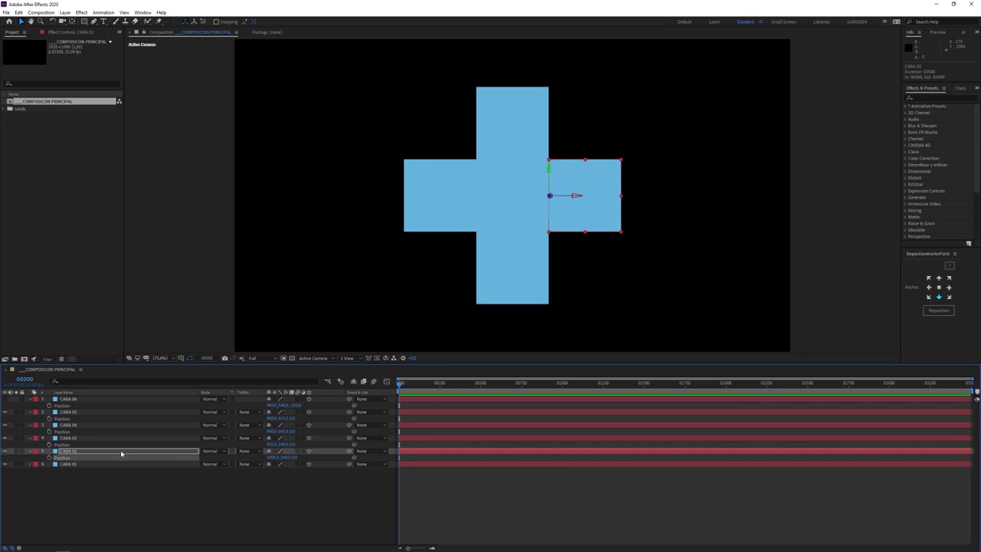
Fold CARA 02 and CARA 03 back with the Rotation tool, setting their Y orientations to 90° and 270° respectively
{"action": "left_click", "coordinate": [120, 453]}
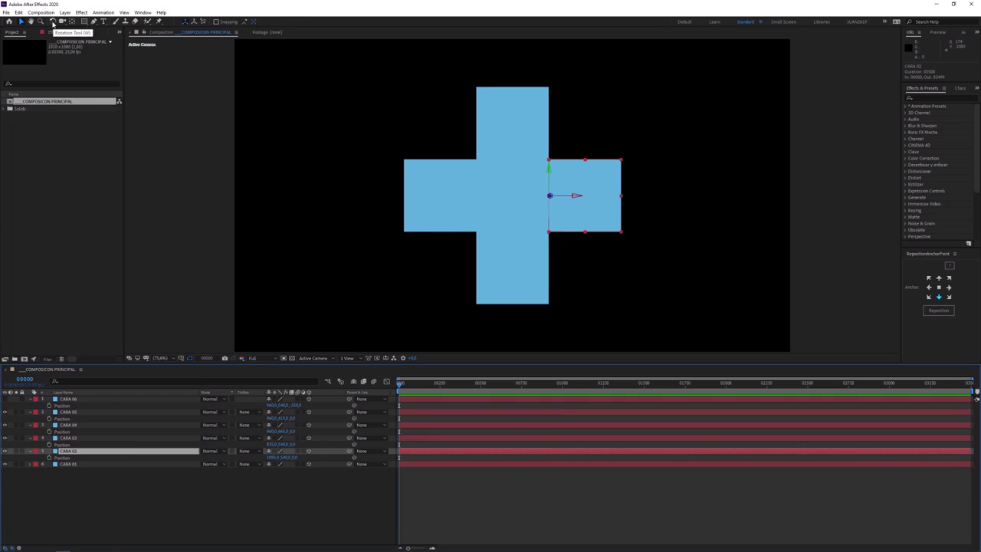
{"action": "key", "text": "w"}
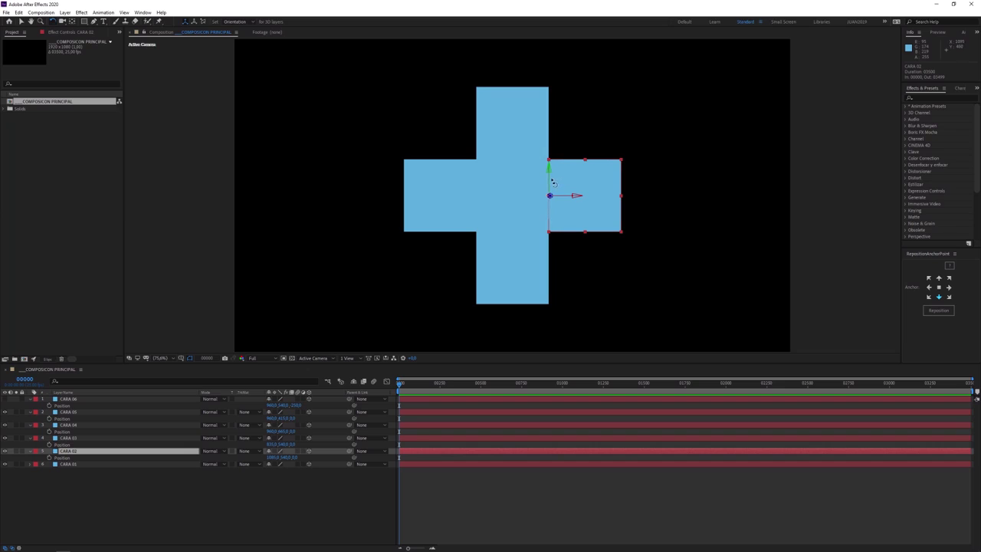
{"action": "left_click_drag", "start_coordinate": [551, 187], "coordinate": [529, 185]}
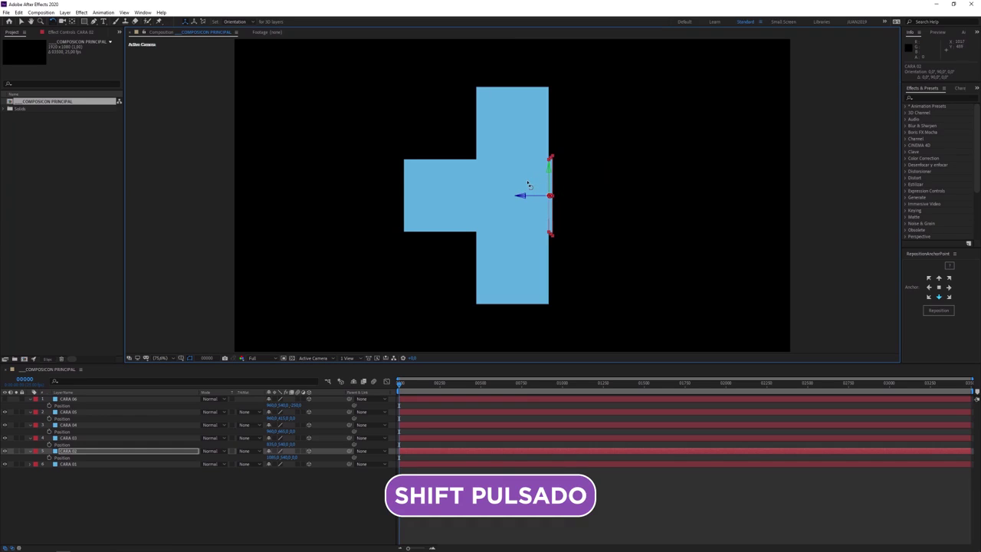
{"action": "left_click", "coordinate": [457, 192]}
{"action": "key", "text": "ctrl+shift+a"}
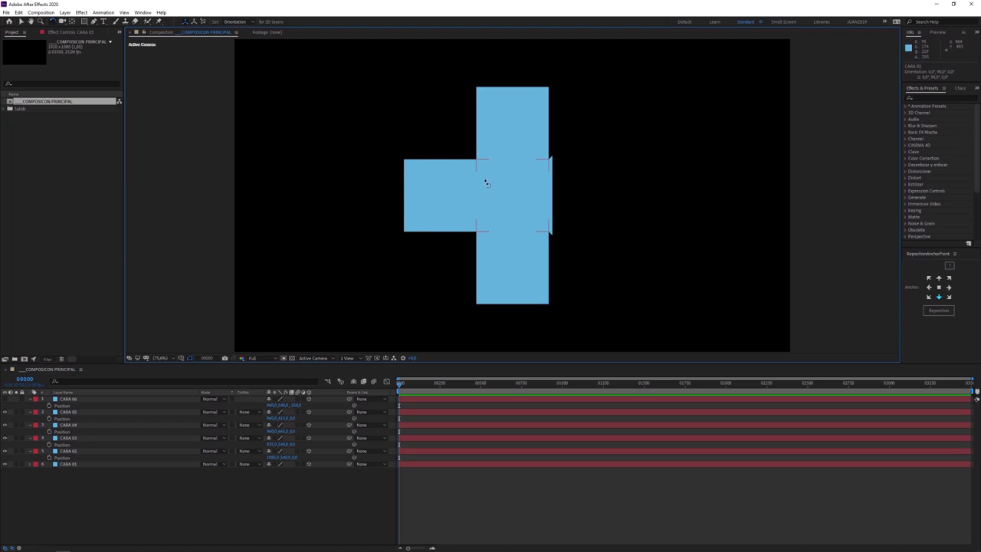
{"action": "left_click", "coordinate": [465, 186]}
{"action": "left_click_drag", "start_coordinate": [465, 186], "coordinate": [499, 183]}
Fold CARA 05 and CARA 04 back around their X axes, setting their X orientations to 90° and 270° respectively
{"action": "left_click", "coordinate": [521, 138]}
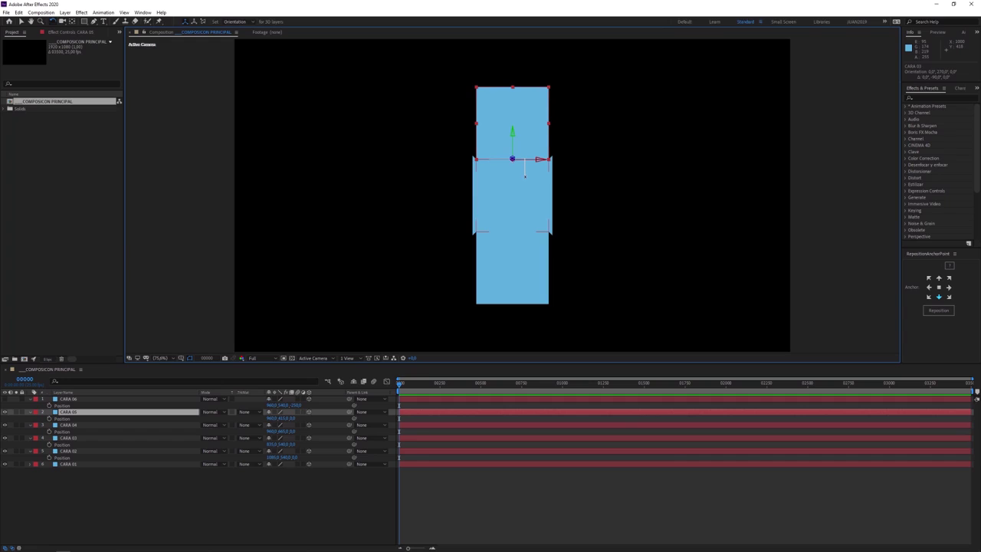
{"action": "left_click_drag", "start_coordinate": [526, 159], "coordinate": [527, 186]}
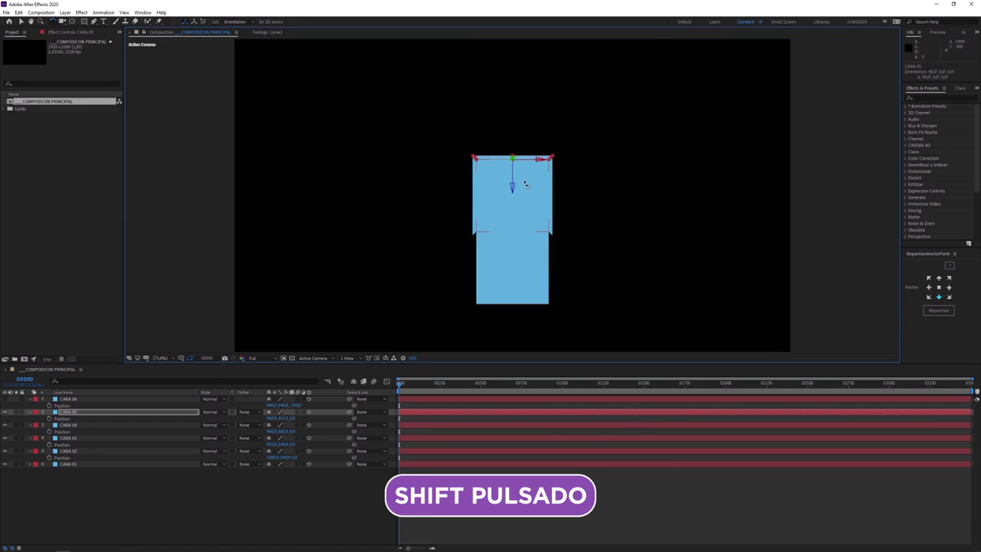
{"action": "left_click", "coordinate": [533, 292]}
{"action": "left_click_drag", "start_coordinate": [529, 234], "coordinate": [526, 223]}
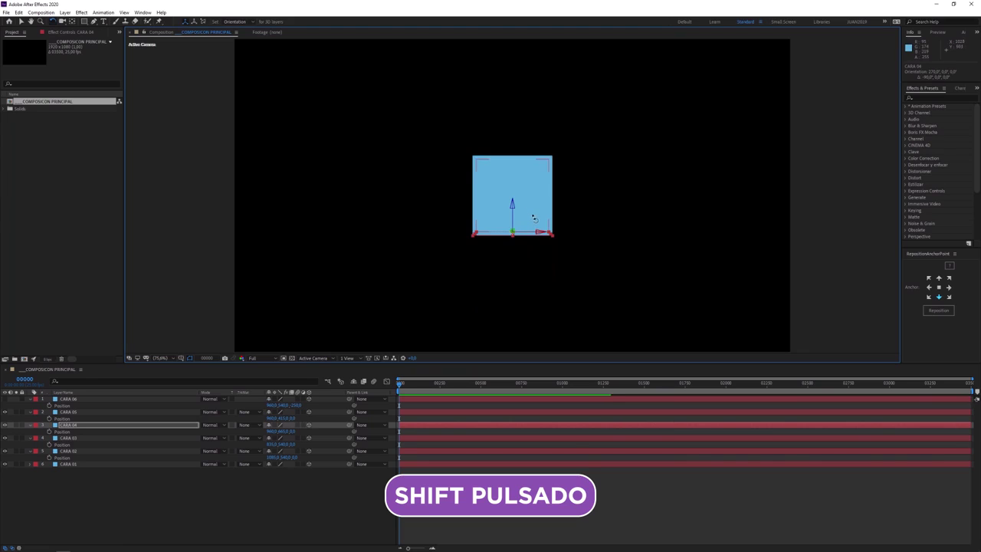
Make CARA 06 visible and orbit around the assembled cube in Custom View 1
{"action": "left_click", "coordinate": [67, 400]}
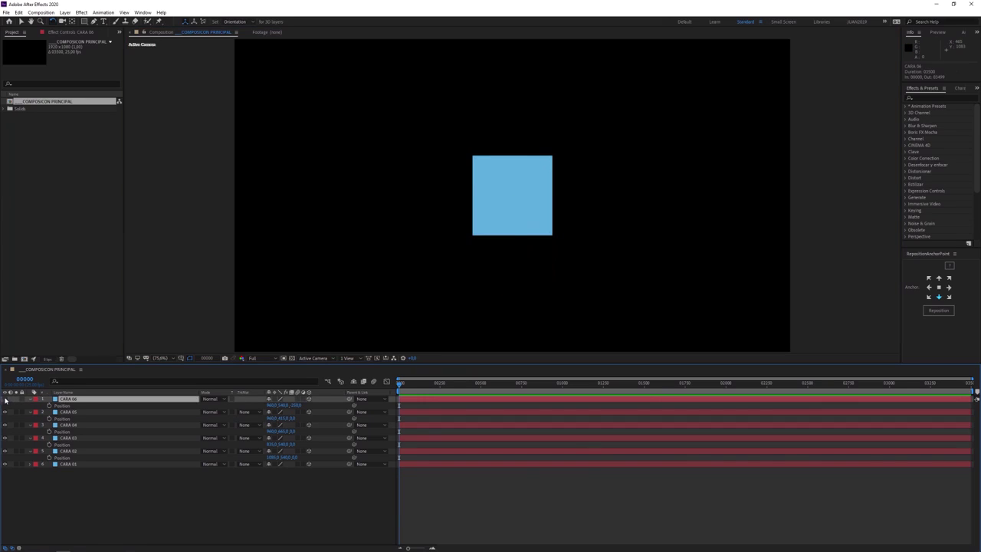
{"action": "left_click", "coordinate": [137, 488]}
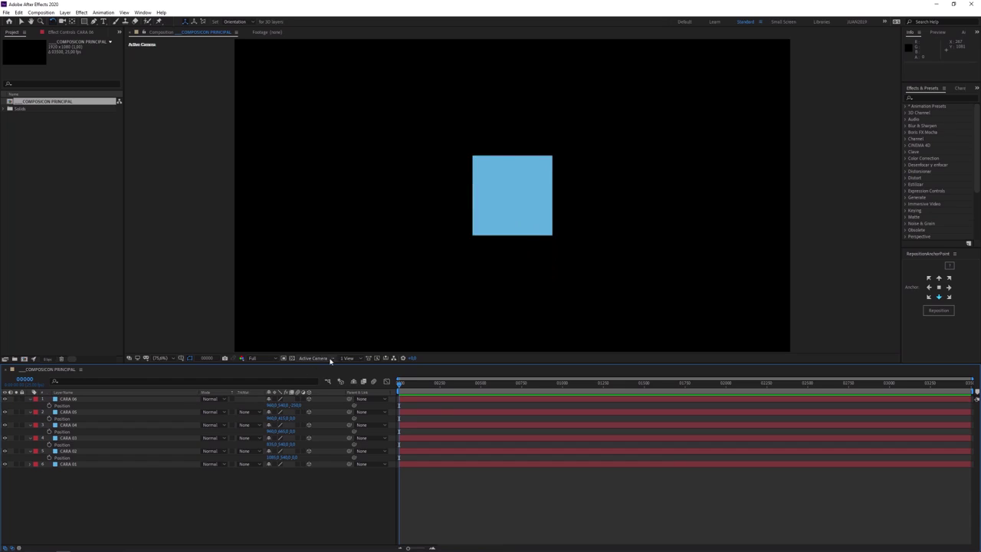
{"action": "left_click", "coordinate": [324, 358]}
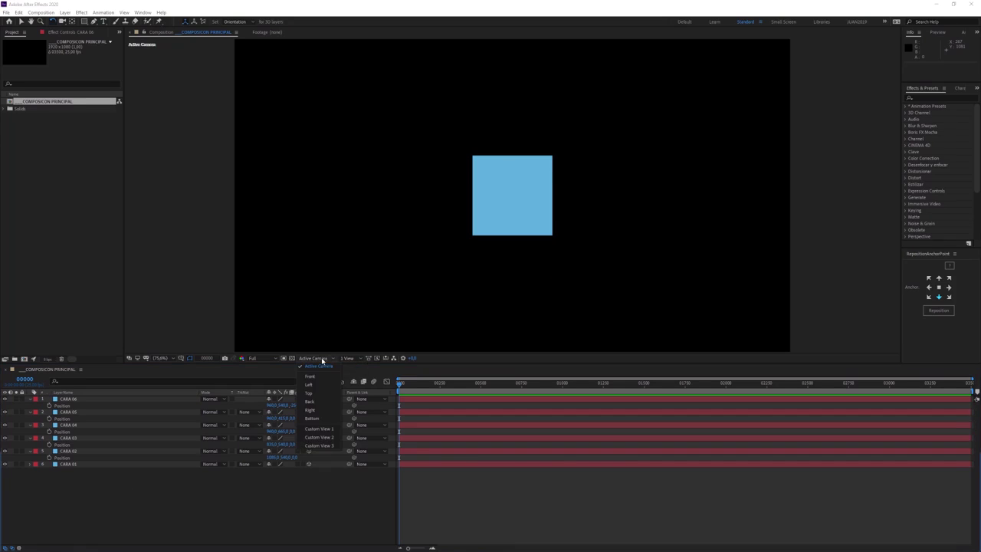
{"action": "left_click", "coordinate": [320, 429]}
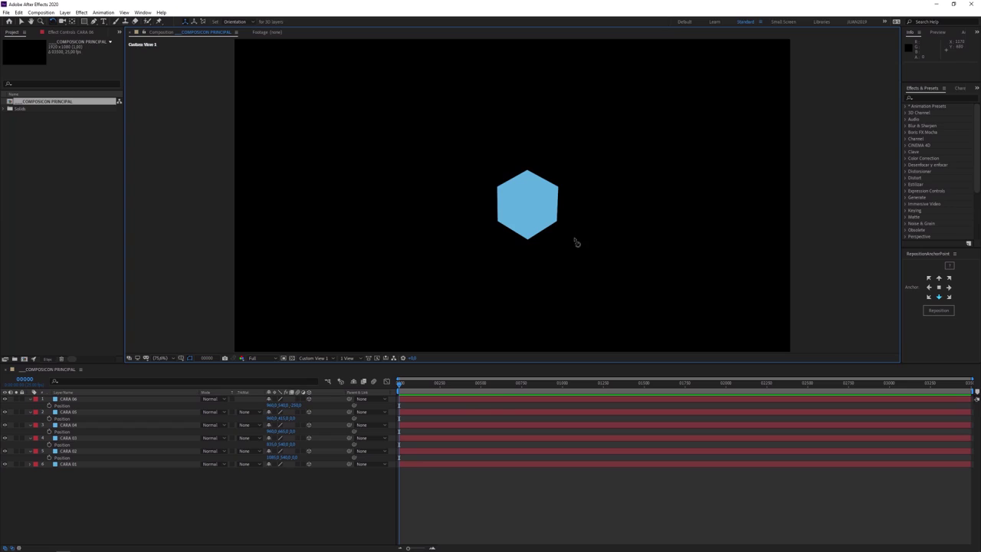
{"action": "key", "text": "c"}
{"action": "left_click_drag", "start_coordinate": [566, 250], "coordinate": [521, 247]}
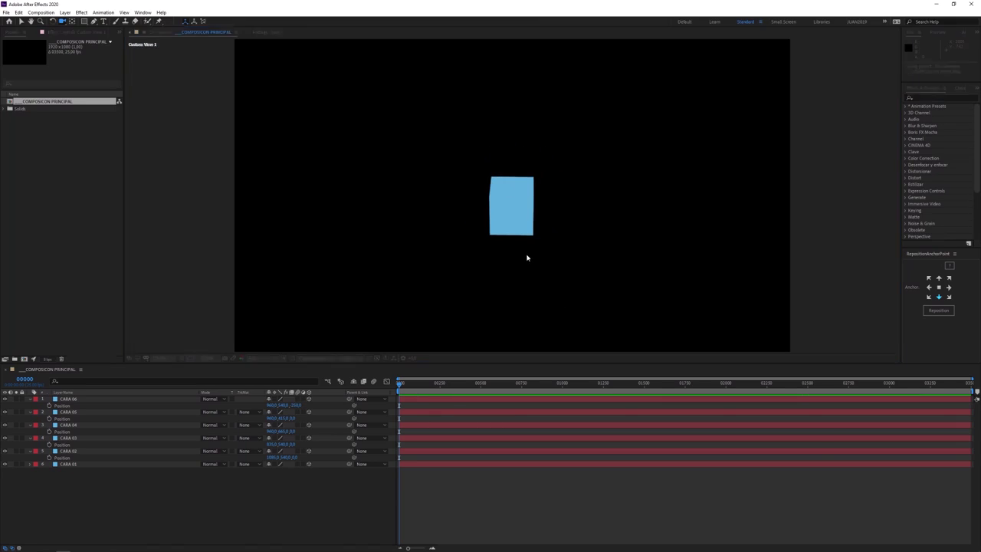
{"action": "left_click_drag", "start_coordinate": [526, 250], "coordinate": [540, 274]}
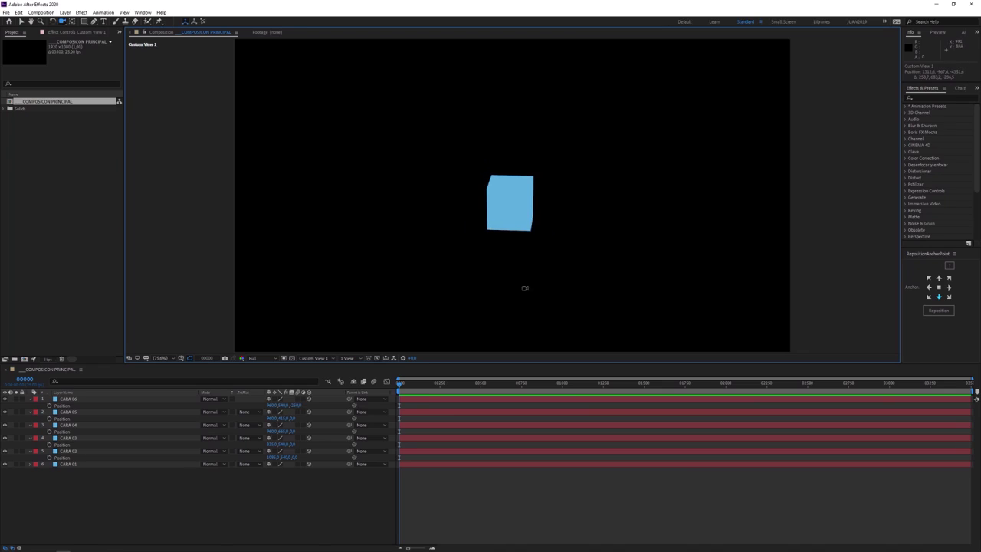
Add an Ambient light with an intensity of 50% to the composition
{"action": "key", "text": "ctrl+alt+shift+l"}
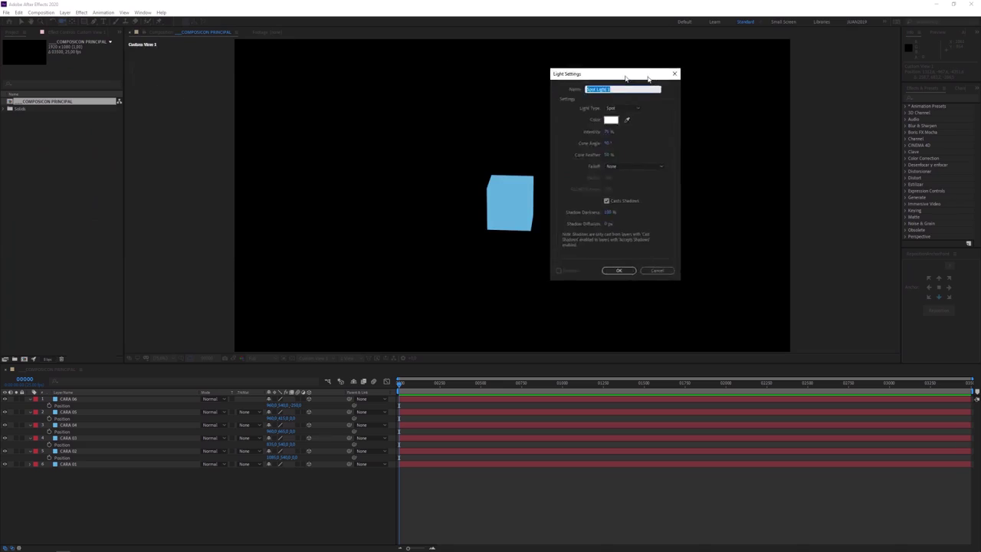
{"action": "left_click", "coordinate": [754, 121]}
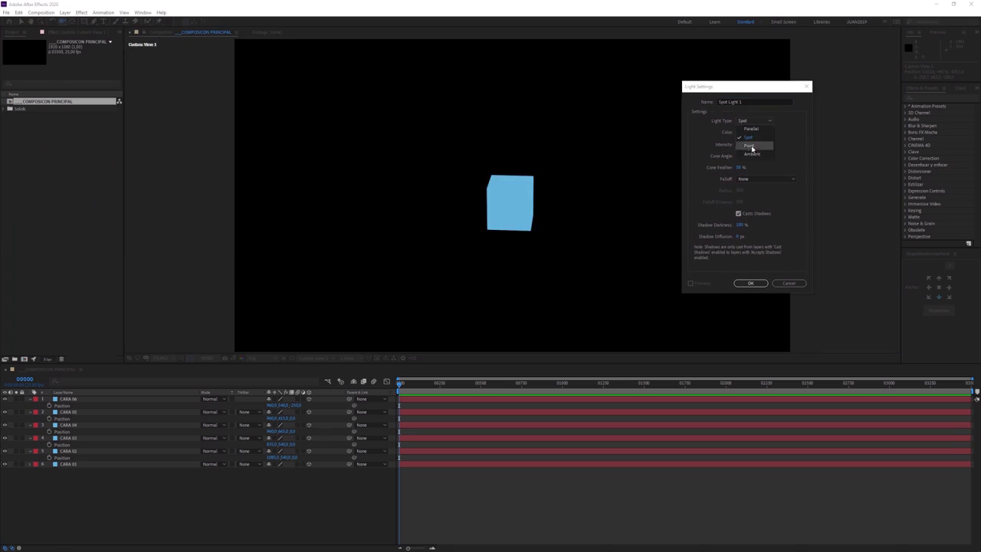
{"action": "left_click", "coordinate": [753, 154]}
{"action": "left_click", "coordinate": [747, 145]}
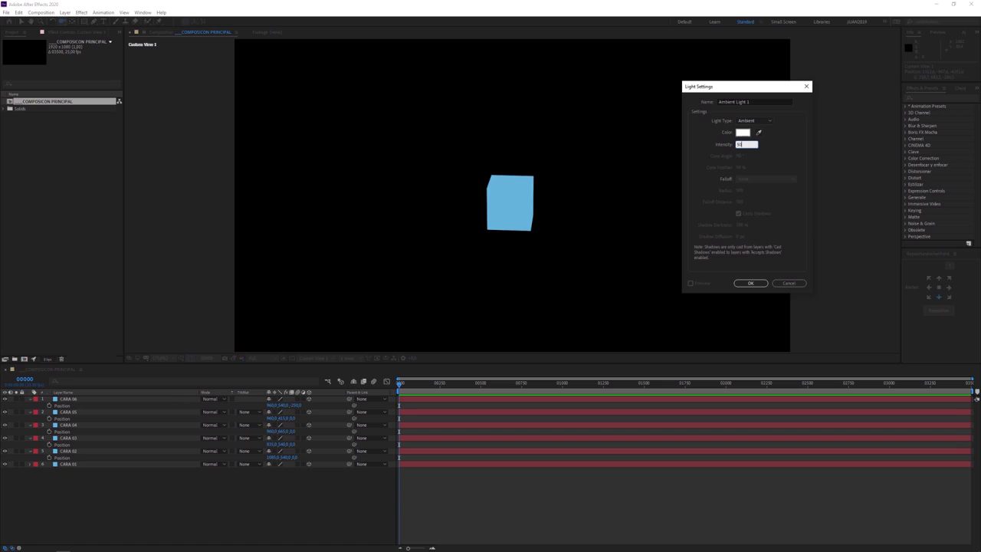
{"action": "left_click_drag", "start_coordinate": [751, 93], "coordinate": [743, 92]}
{"action": "left_click", "coordinate": [752, 283]}
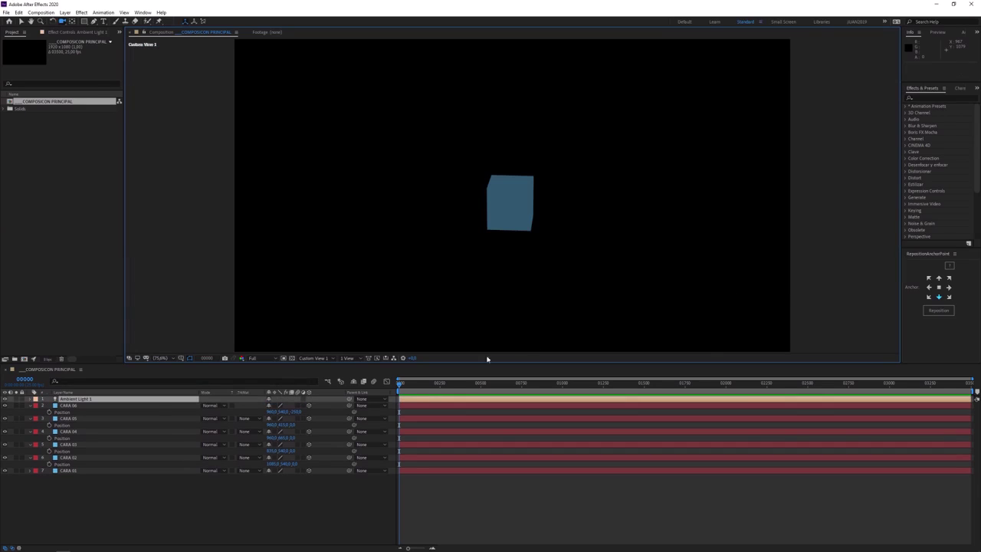
Add a second light of type Spot, leaving its other settings as they are
{"action": "key", "text": "ctrl+alt+shift+l"}
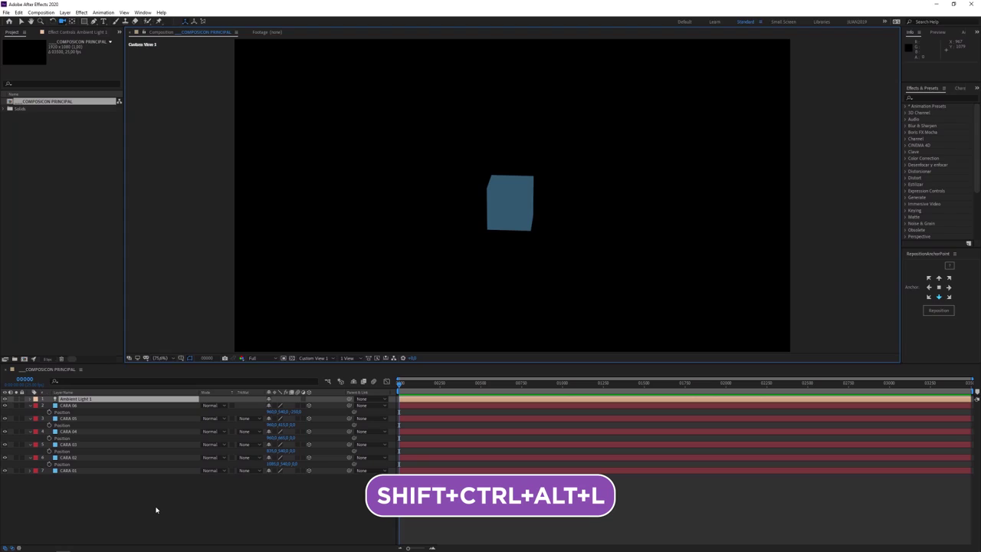
{"action": "left_click", "coordinate": [747, 121]}
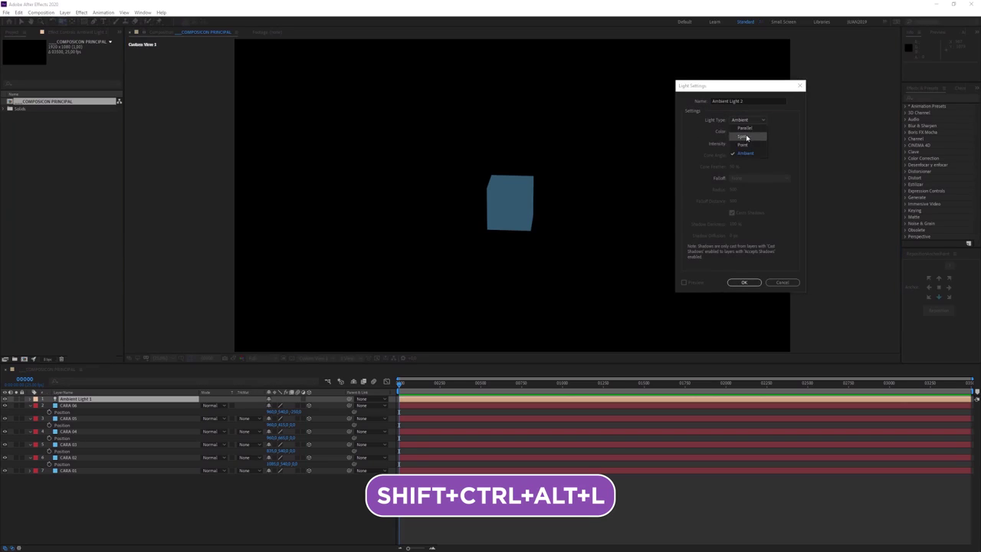
{"action": "left_click", "coordinate": [742, 137]}
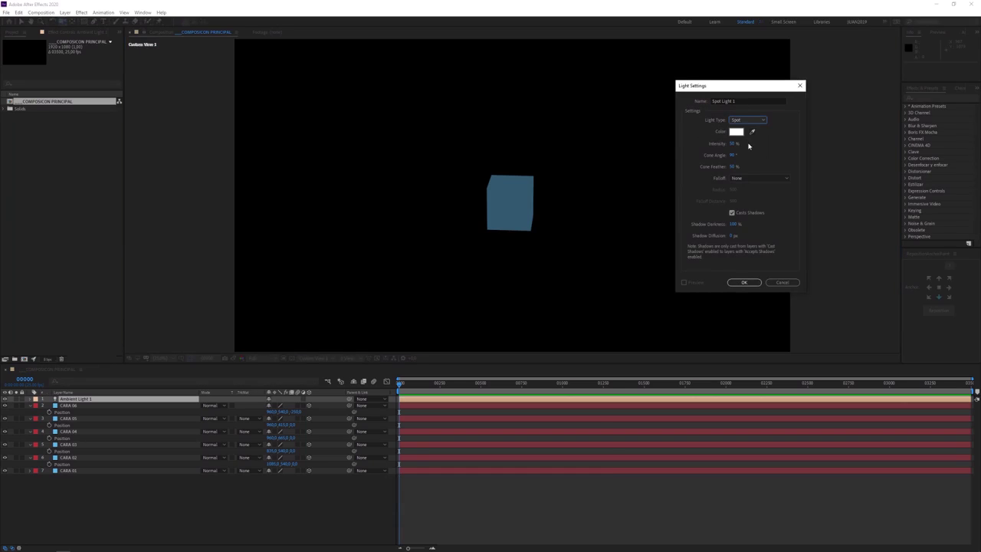
{"action": "left_click", "coordinate": [749, 282]}
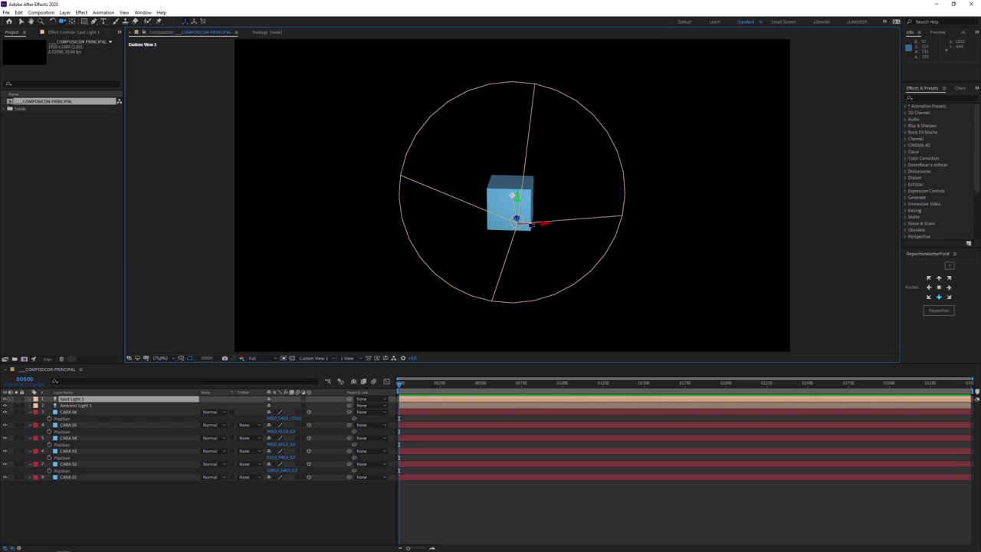
Place the spot light to the right of the cube with its point of interest on it, refining its position in the Active Camera view
{"action": "left_click_drag", "start_coordinate": [536, 226], "coordinate": [669, 225]}
{"action": "left_click_drag", "start_coordinate": [627, 195], "coordinate": [522, 201]}
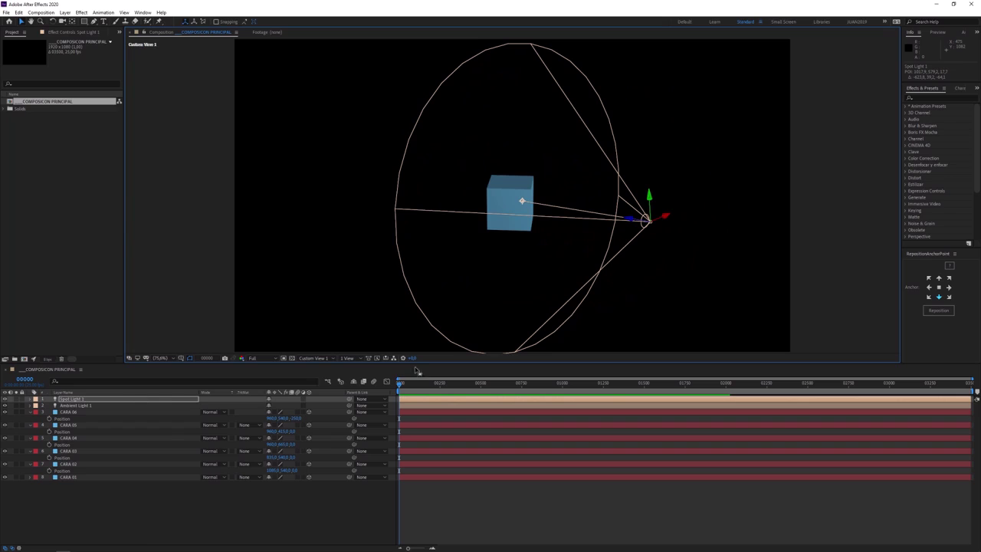
{"action": "left_click", "coordinate": [318, 358]}
{"action": "left_click", "coordinate": [319, 366]}
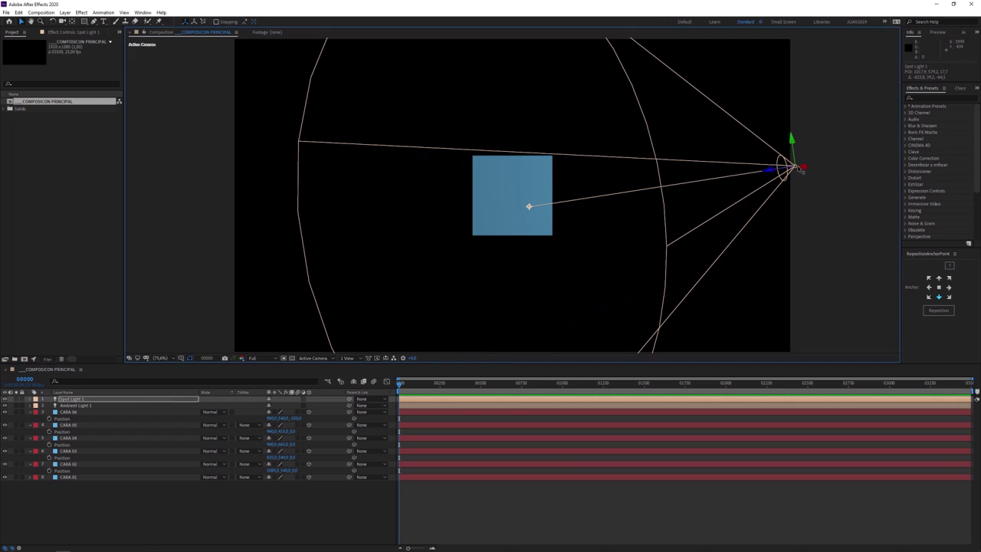
{"action": "left_click_drag", "start_coordinate": [800, 171], "coordinate": [773, 171]}
Collapse the open properties of all layers in the timeline and deselect the layers
{"action": "key", "text": "ctrl+a"}
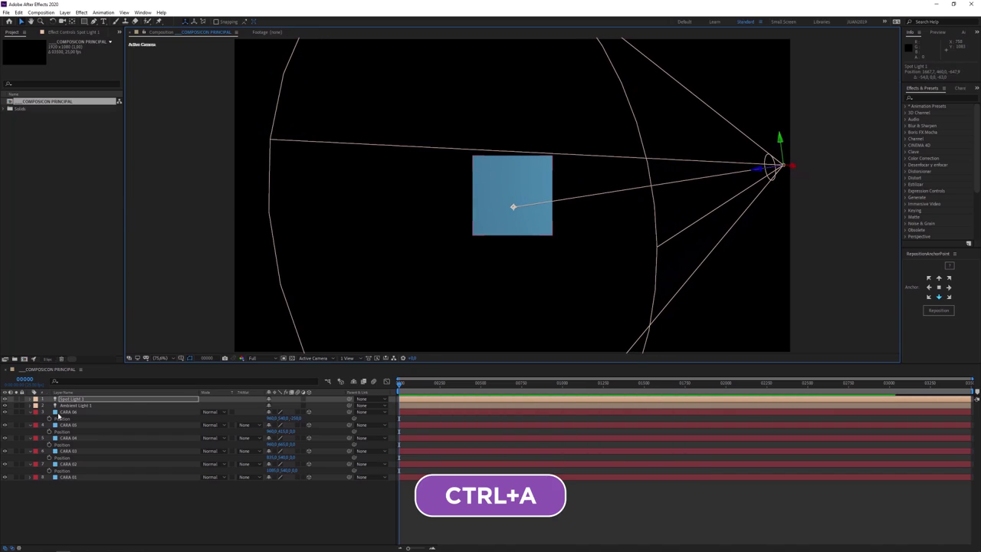
{"action": "key", "text": "s"}
{"action": "key", "text": "s"}
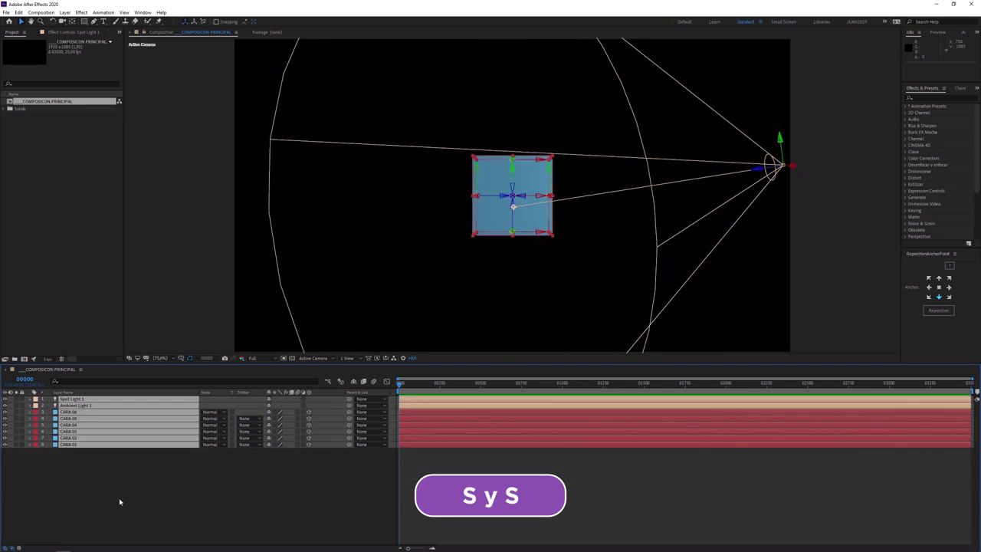
{"action": "left_click", "coordinate": [414, 453]}
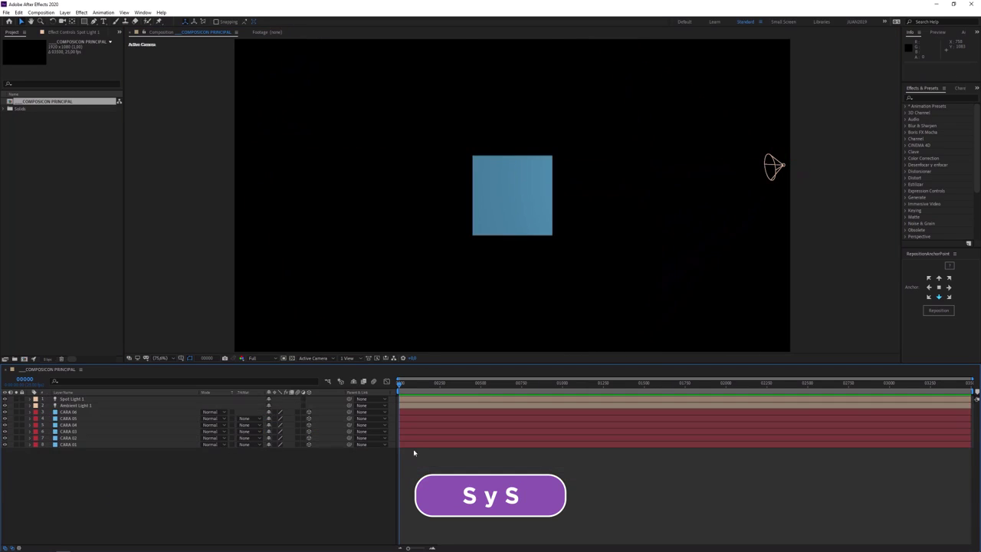
Switch the composition viewer to the 4 Views - Left layout
{"action": "left_click", "coordinate": [355, 359]}
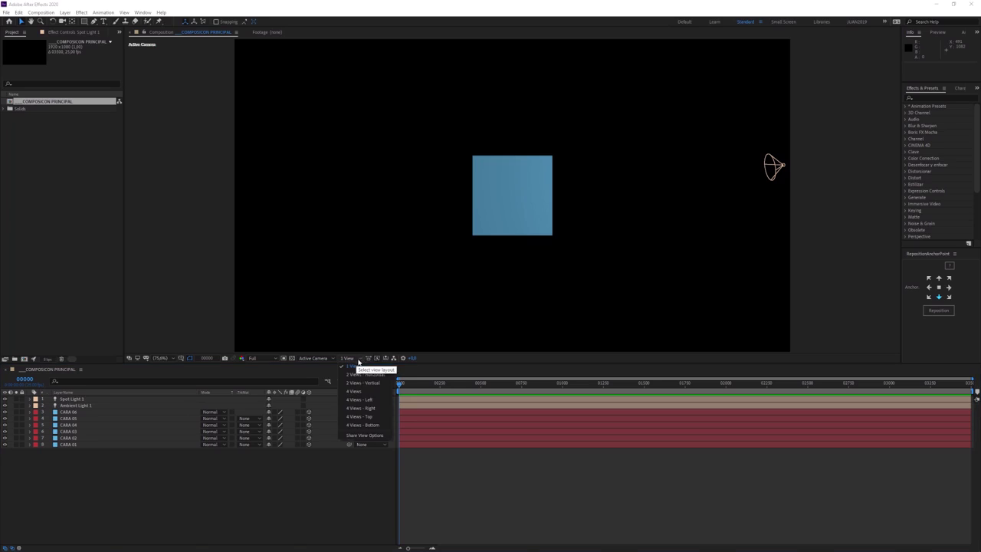
{"action": "left_click", "coordinate": [375, 400]}
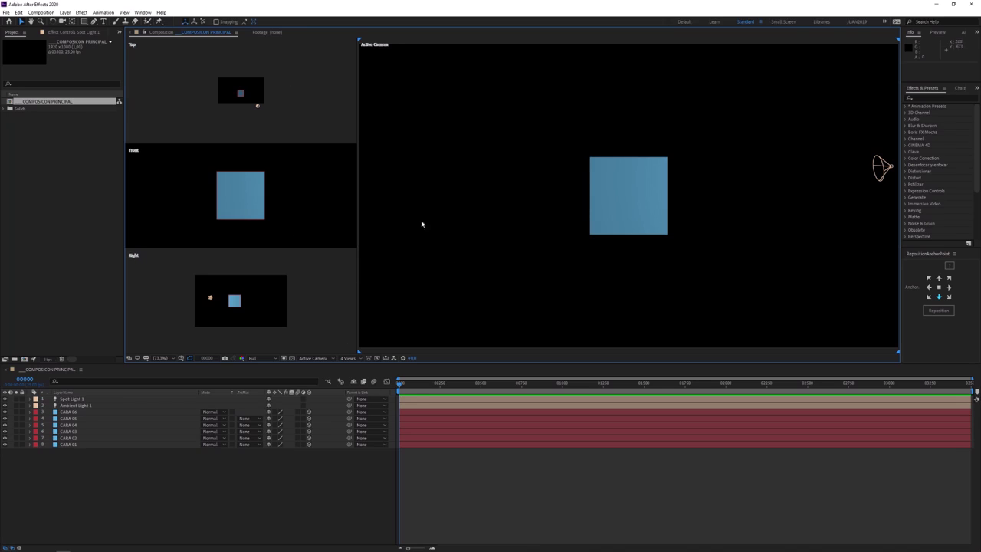
Move the spot light in the Top view further in front of the cube while keeping its point of interest on the cube
{"action": "left_click", "coordinate": [889, 169]}
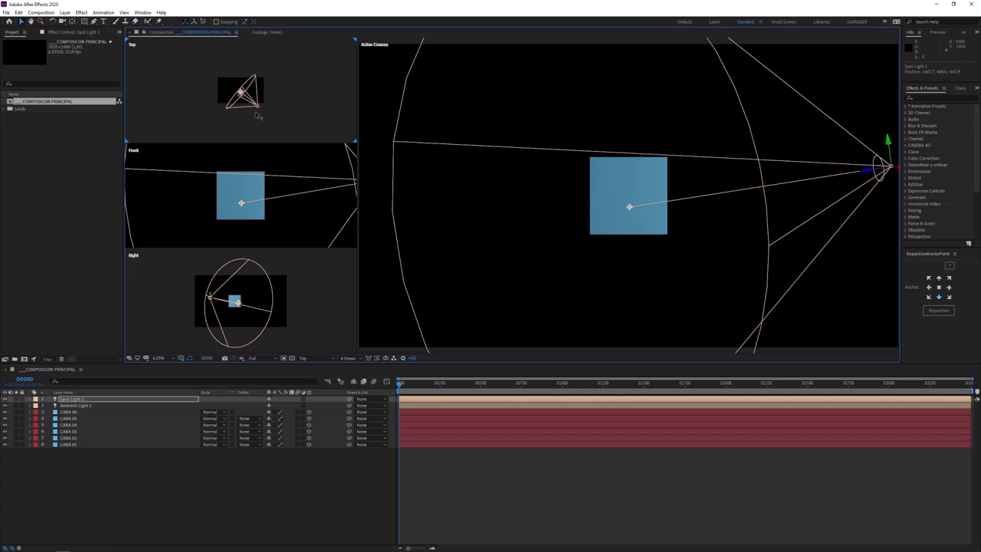
{"action": "left_click_drag", "start_coordinate": [261, 110], "coordinate": [275, 94]}
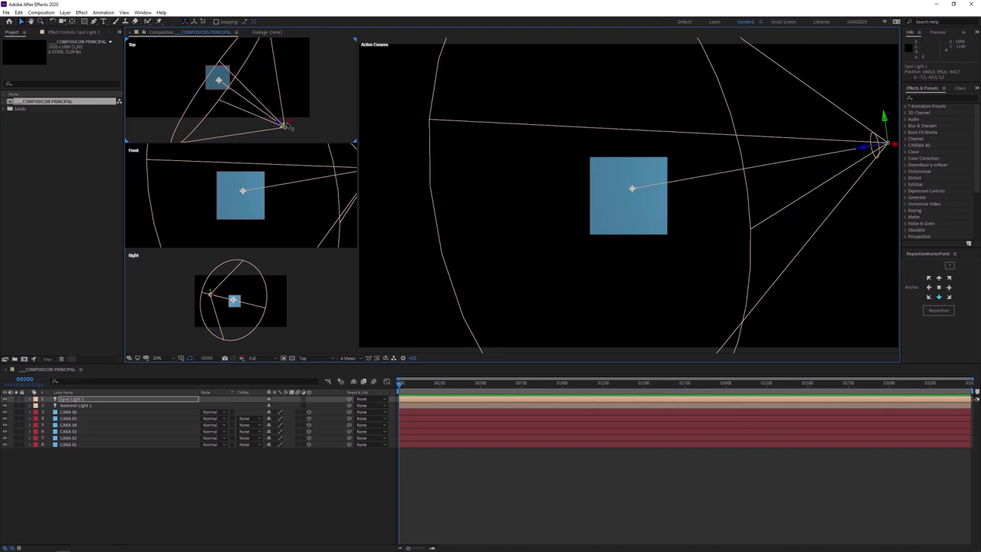
{"action": "left_click_drag", "start_coordinate": [286, 126], "coordinate": [277, 135]}
{"action": "left_click_drag", "start_coordinate": [219, 80], "coordinate": [220, 80]}
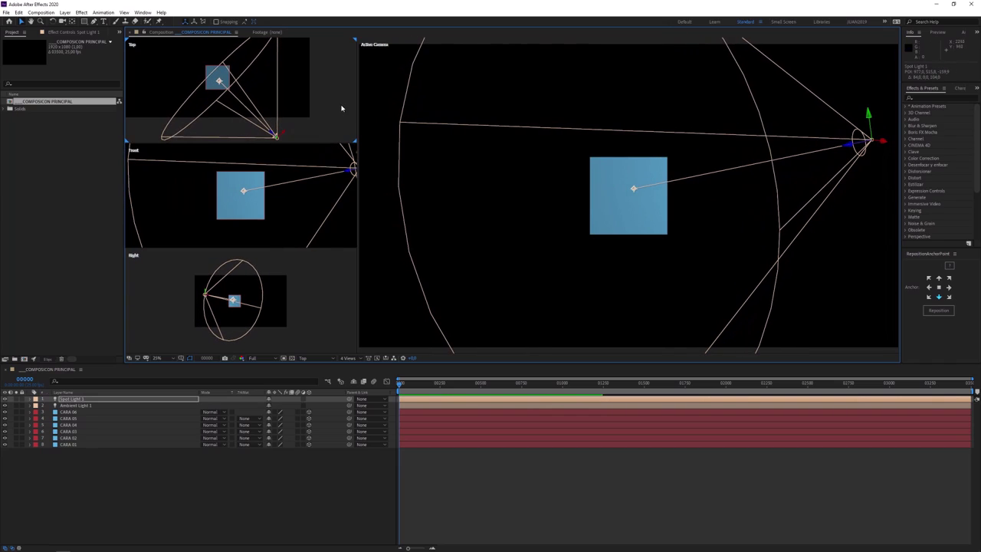
Switch to a single-view layout, examine the lit cube by orbiting Custom View 1, and return to the Active Camera view
{"action": "left_click", "coordinate": [350, 358]}
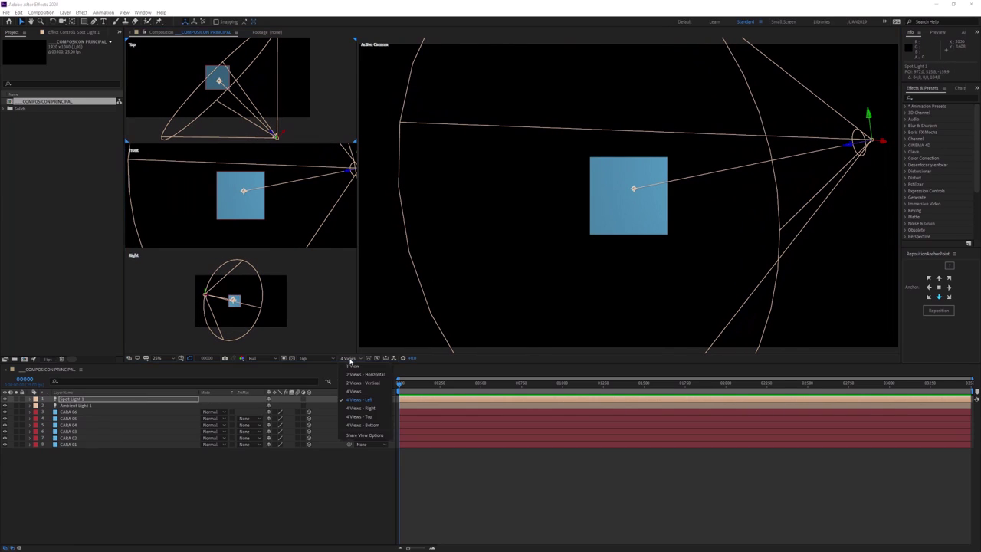
{"action": "left_click", "coordinate": [352, 369]}
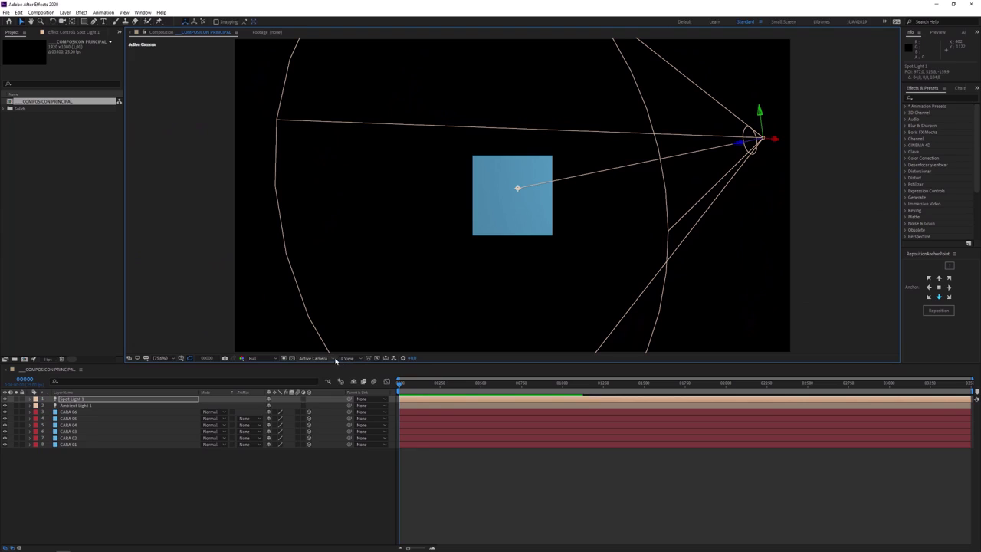
{"action": "left_click", "coordinate": [329, 359]}
{"action": "left_click", "coordinate": [326, 431]}
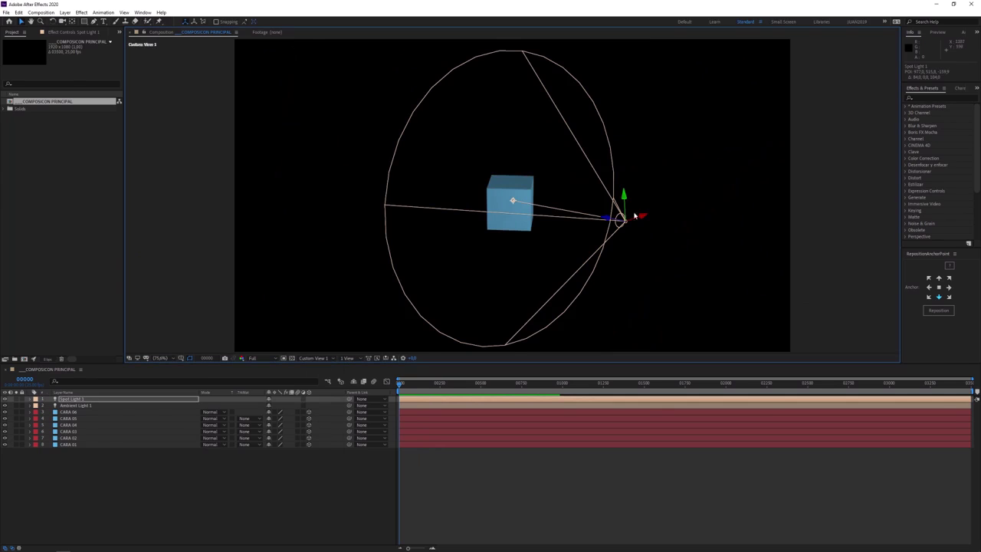
{"action": "key", "text": "c"}
{"action": "left_click_drag", "start_coordinate": [554, 219], "coordinate": [537, 230]}
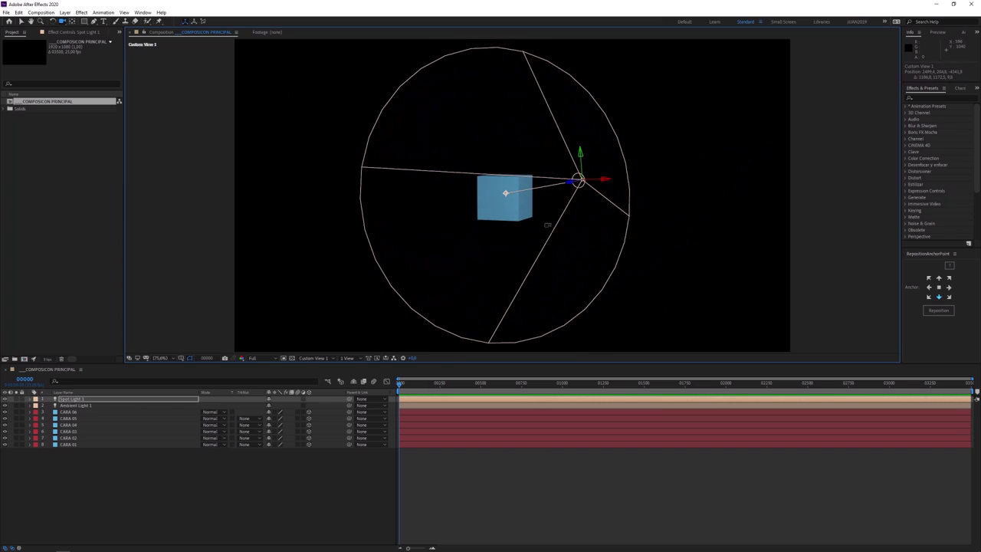
{"action": "left_click", "coordinate": [144, 468]}
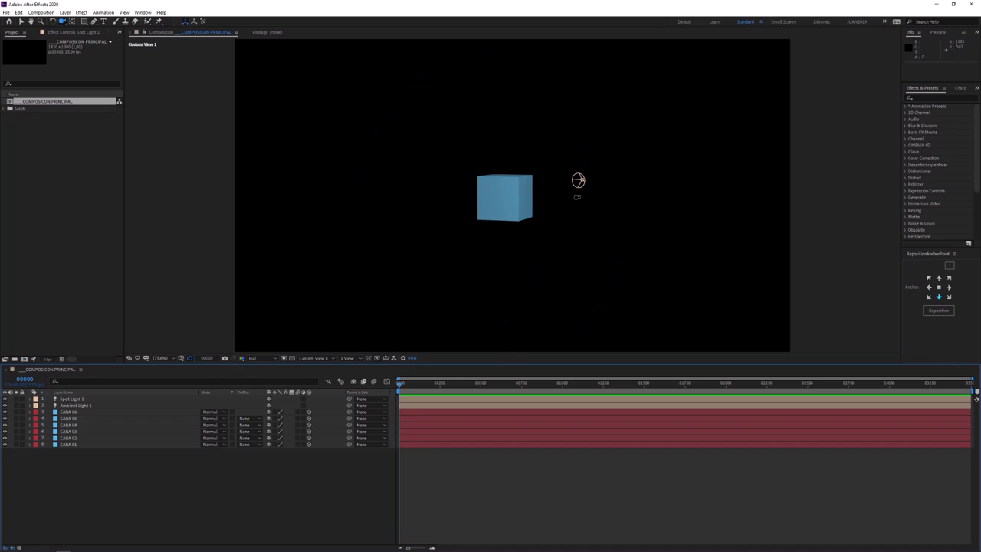
{"action": "left_click", "coordinate": [320, 359]}
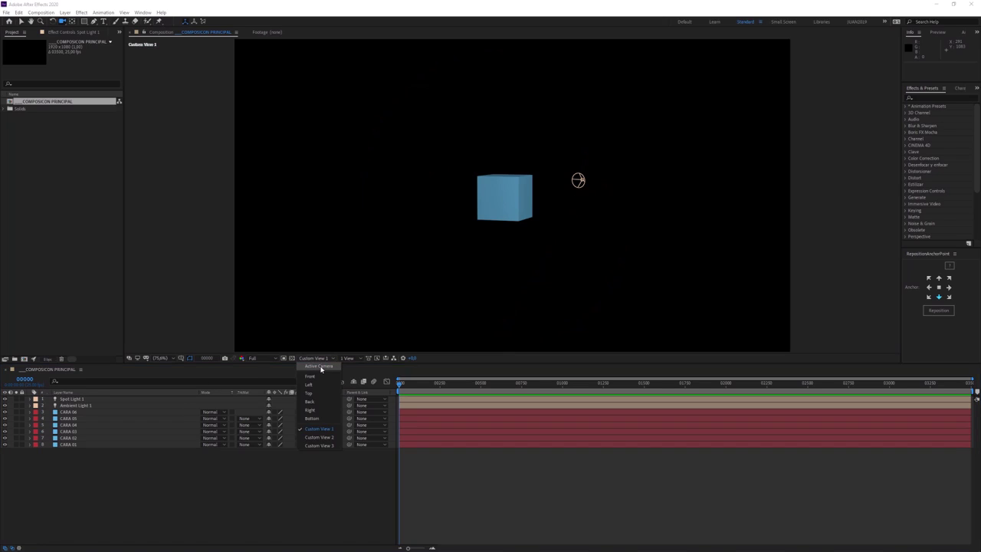
{"action": "left_click", "coordinate": [321, 367]}
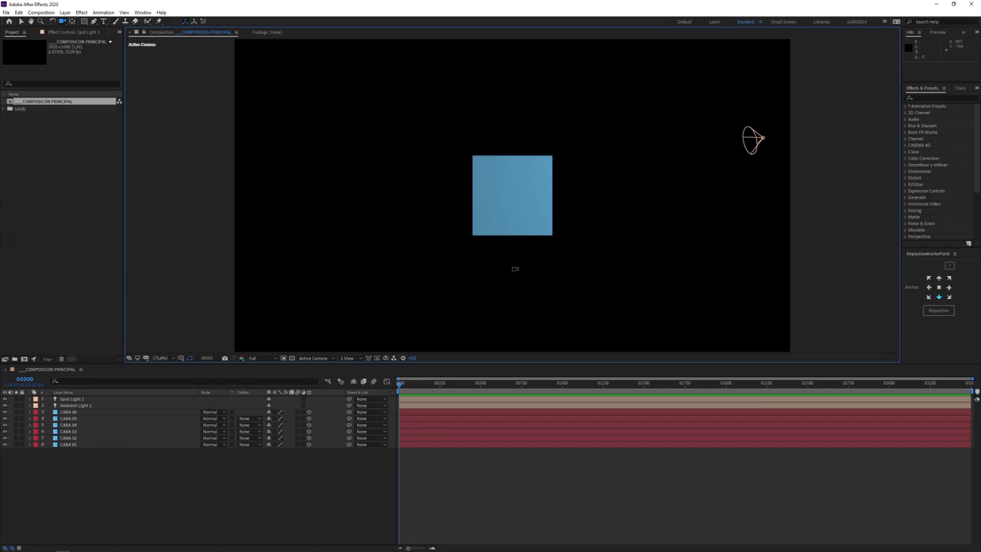
Create a new square solid of 6000 by 6000 px with the aspect ratio locked at 1:1
{"action": "key", "text": "ctrl+y"}
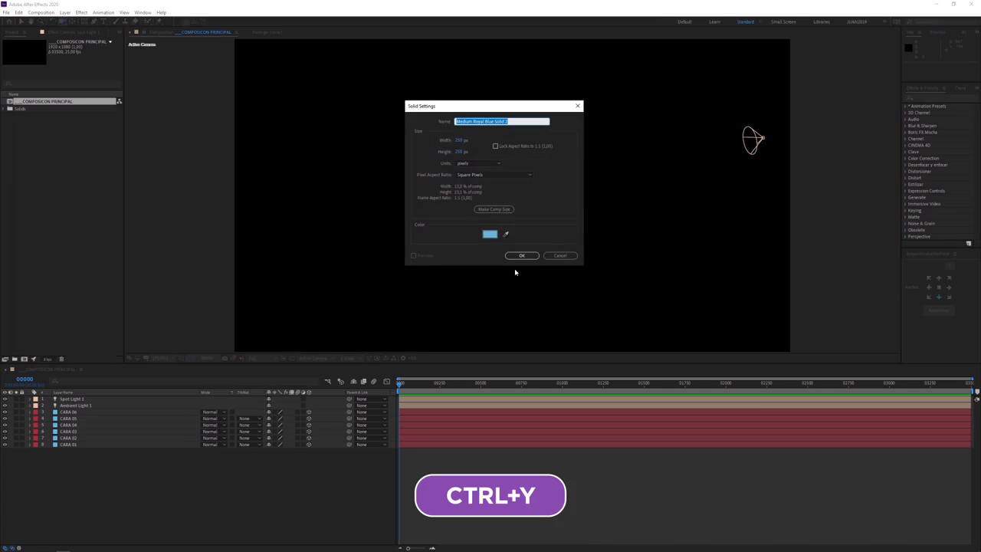
{"action": "left_click", "coordinate": [495, 145]}
{"action": "left_click", "coordinate": [460, 140]}
{"action": "type", "text": "6000"}
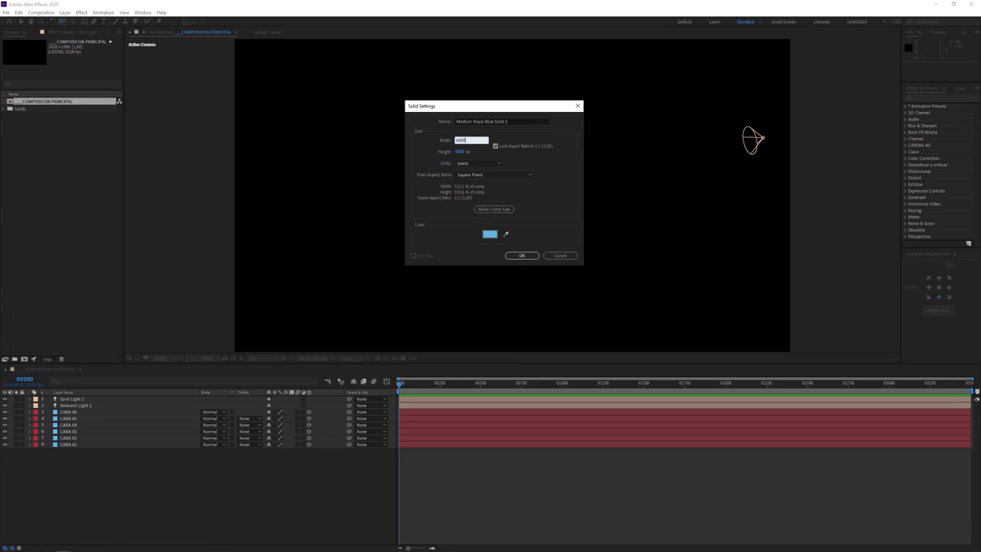
{"action": "key", "text": "Return"}
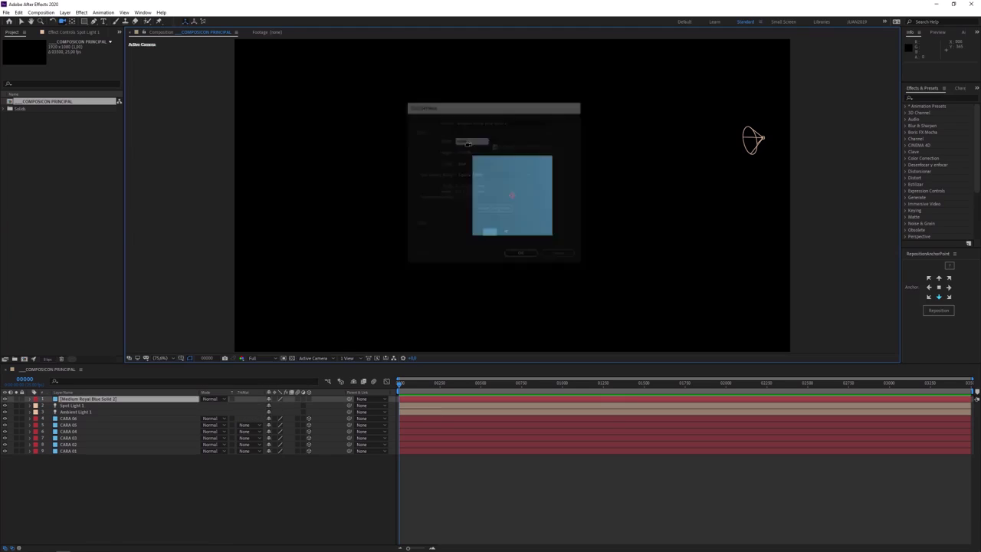
Rename the new solid SUELO and move it to the end of the layer stack, below CARA 01
{"action": "left_click", "coordinate": [82, 401]}
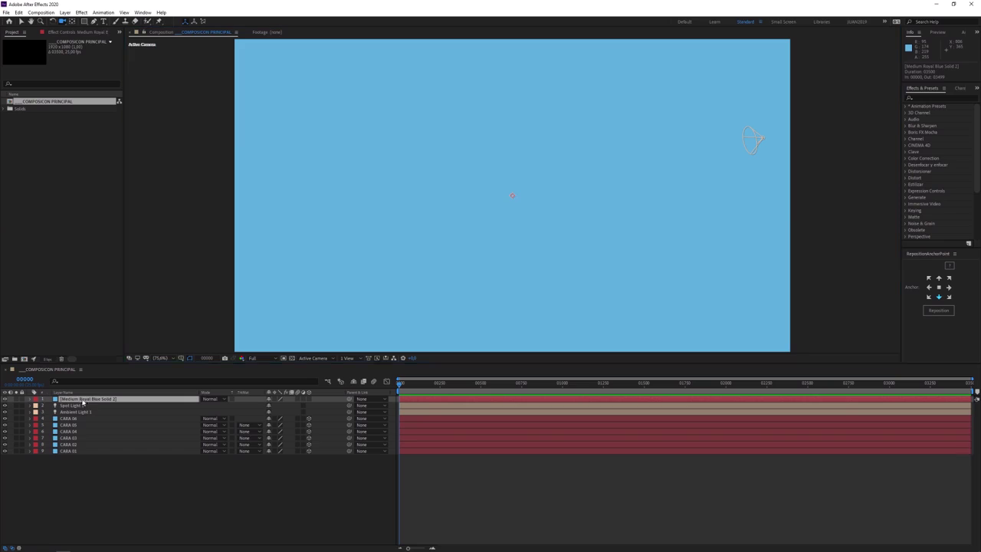
{"action": "key", "text": "Return"}
{"action": "type", "text": "F"}
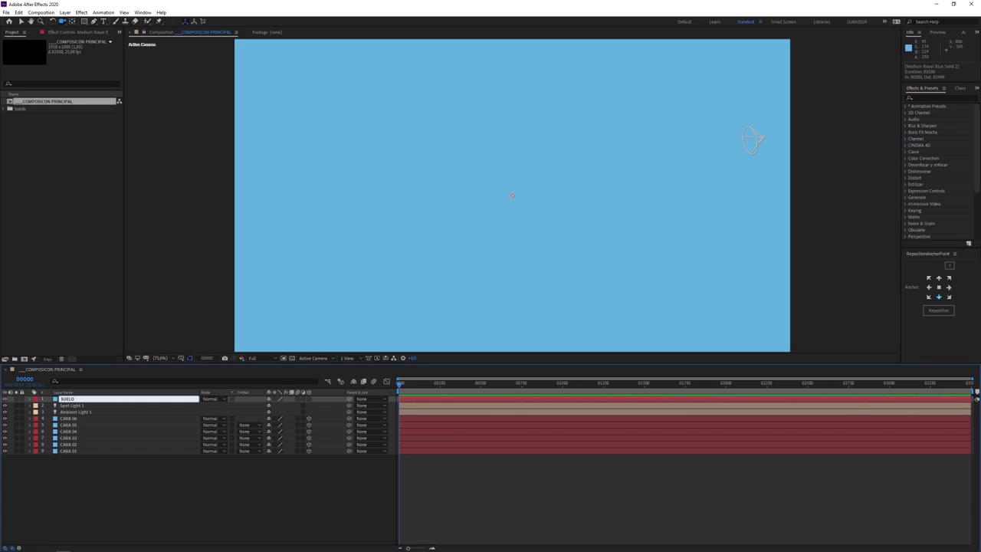
{"action": "type", "text": "UELO"}
{"action": "key", "text": "Return"}
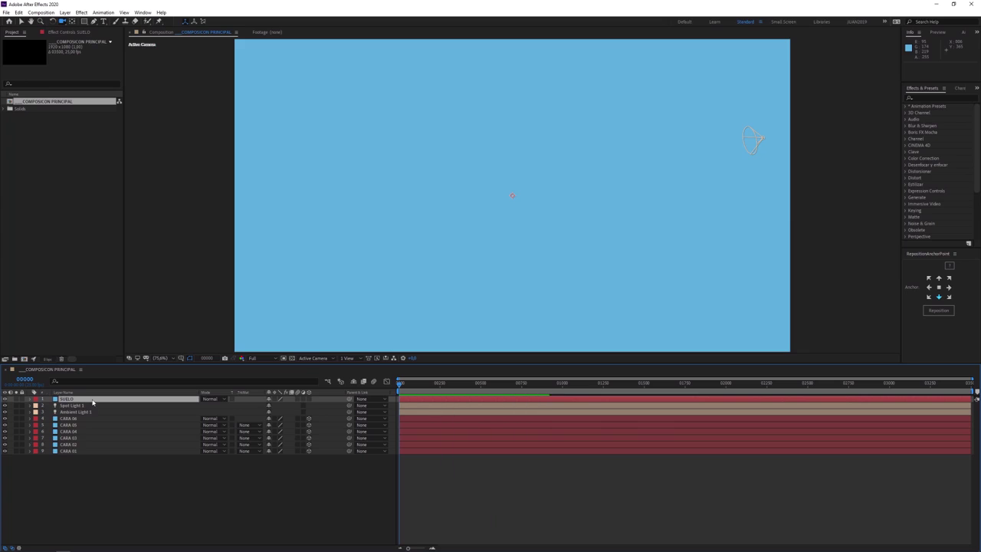
{"action": "left_click_drag", "start_coordinate": [87, 401], "coordinate": [85, 484]}
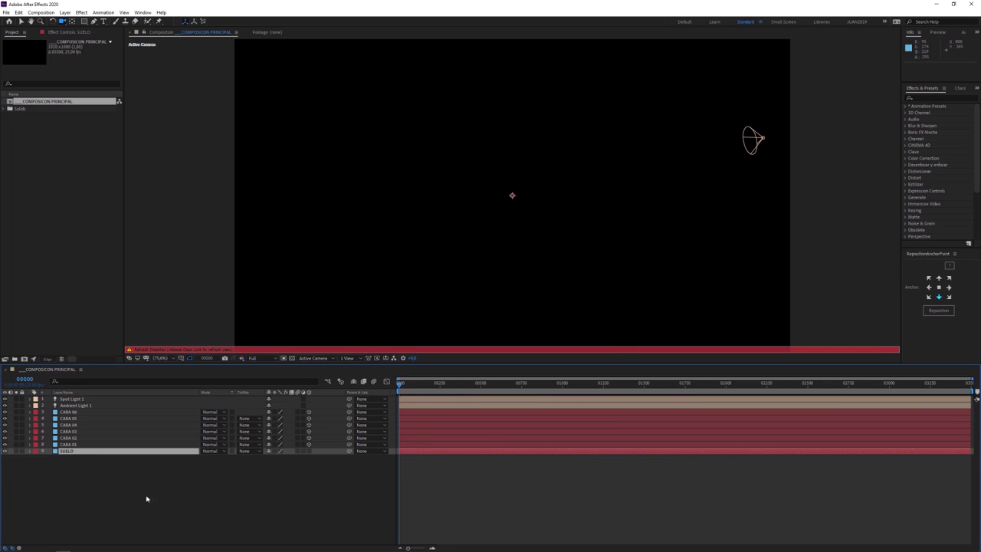
{"action": "key", "text": "Caps_Lock"}
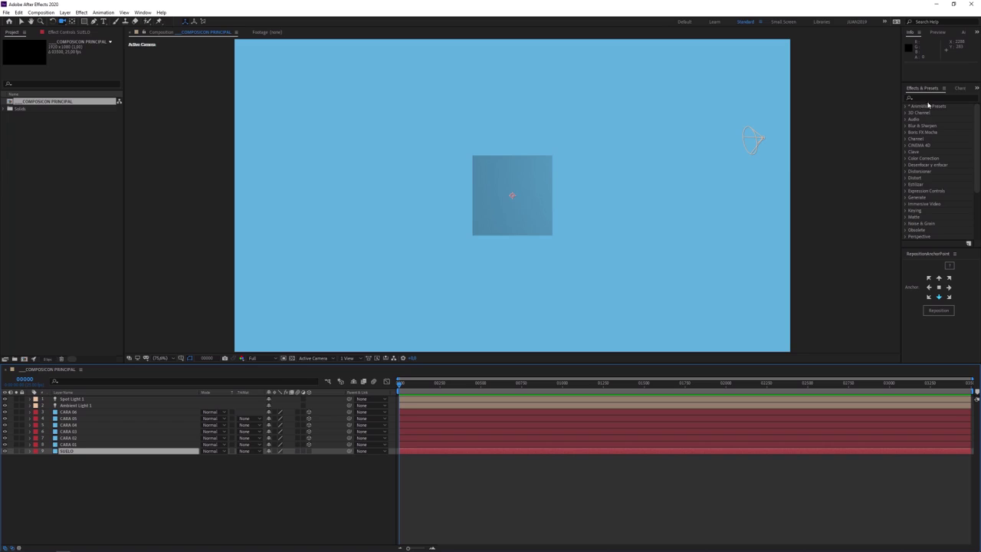
Find the Fill effect and apply it to the SUELO layer
{"action": "left_click", "coordinate": [925, 98]}
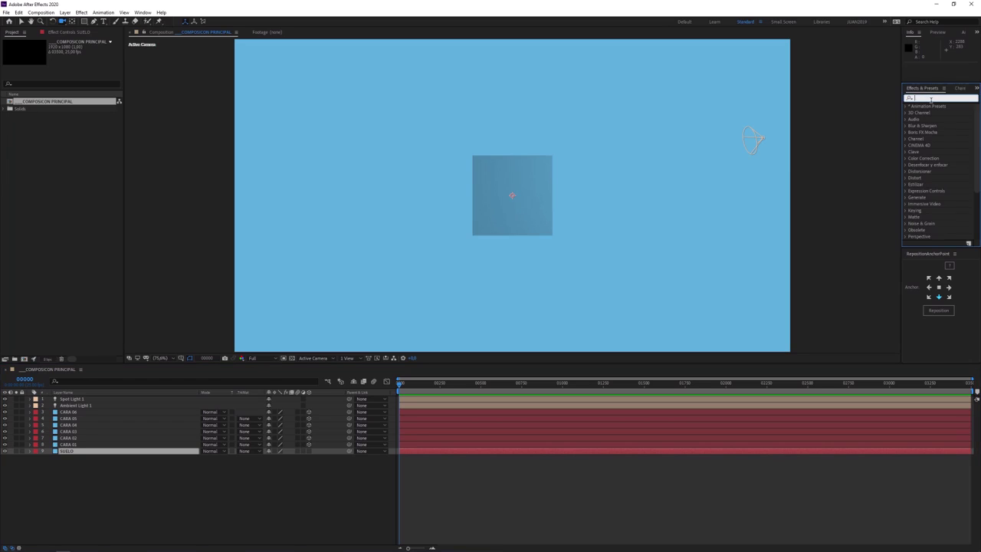
{"action": "type", "text": "fil"}
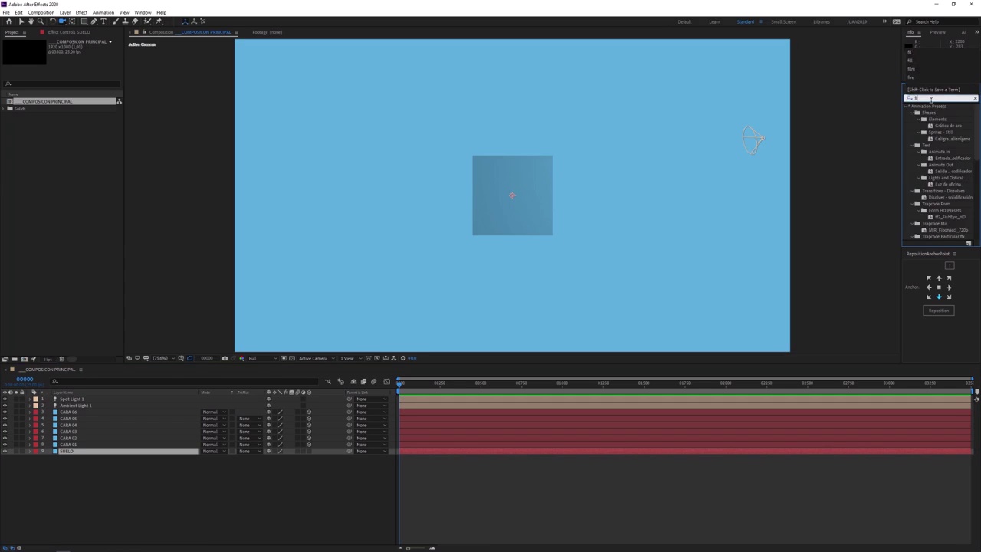
{"action": "type", "text": "l"}
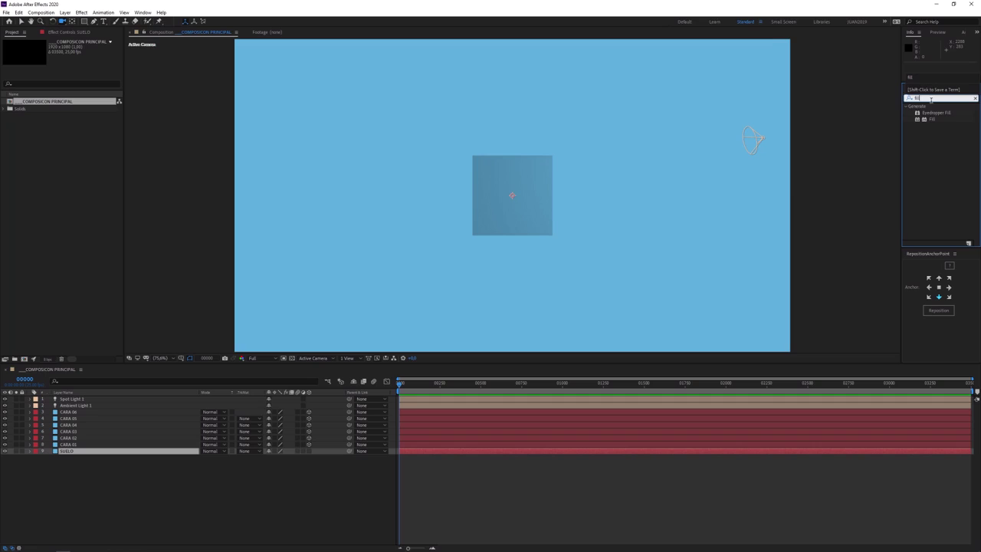
{"action": "left_click", "coordinate": [929, 120]}
{"action": "left_click_drag", "start_coordinate": [932, 121], "coordinate": [76, 457]}
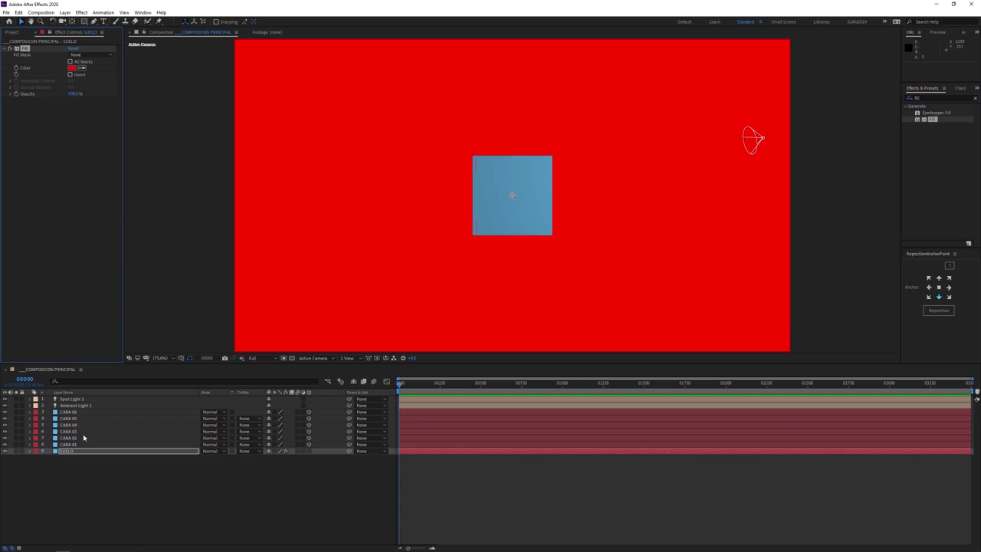
{"action": "left_click", "coordinate": [68, 452]}
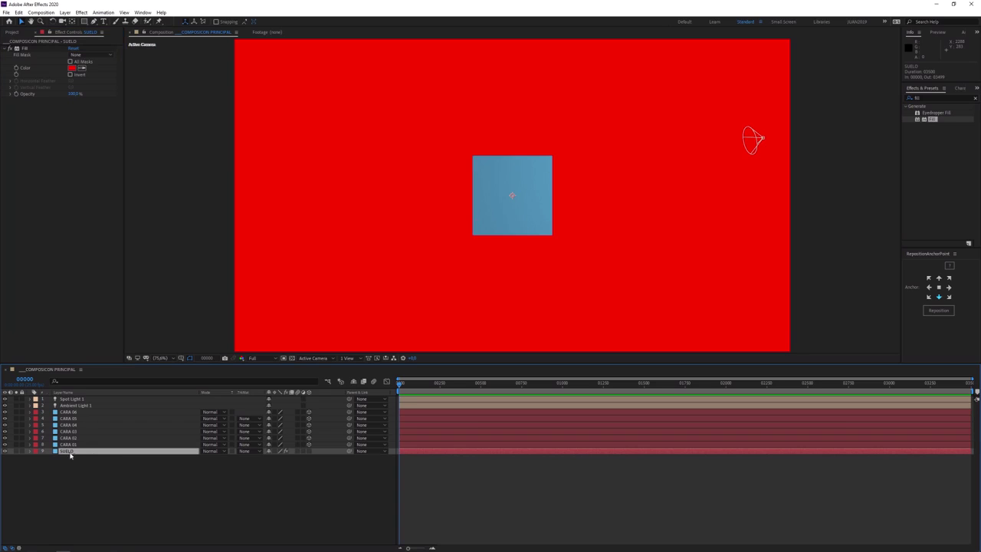
{"action": "key", "text": "ctrl+shift+y"}
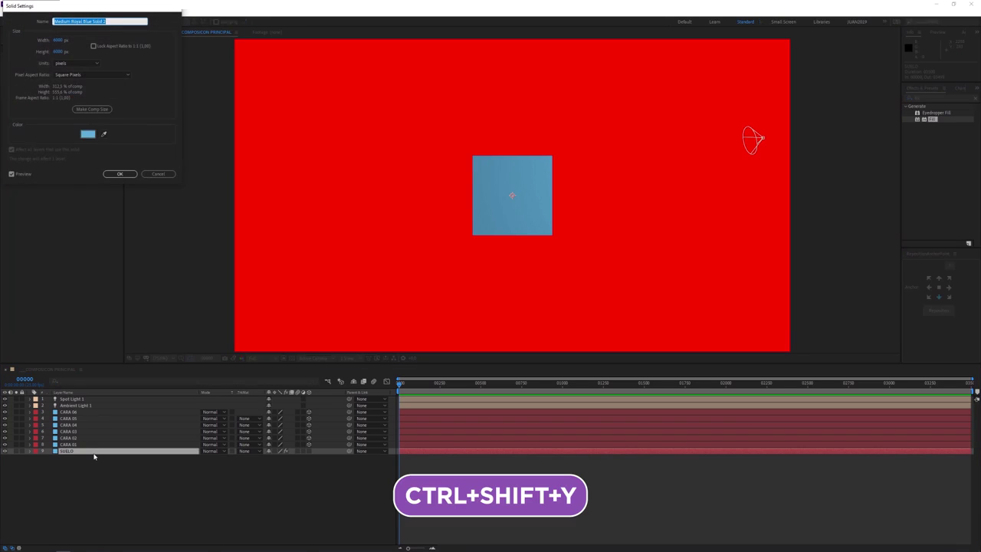
{"action": "left_click_drag", "start_coordinate": [105, 16], "coordinate": [235, 83]}
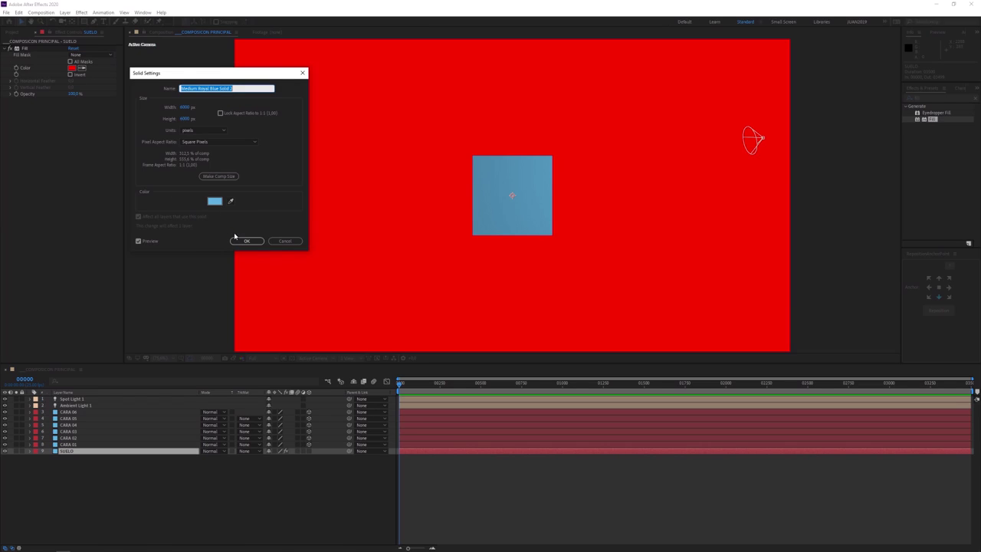
{"action": "left_click", "coordinate": [286, 242]}
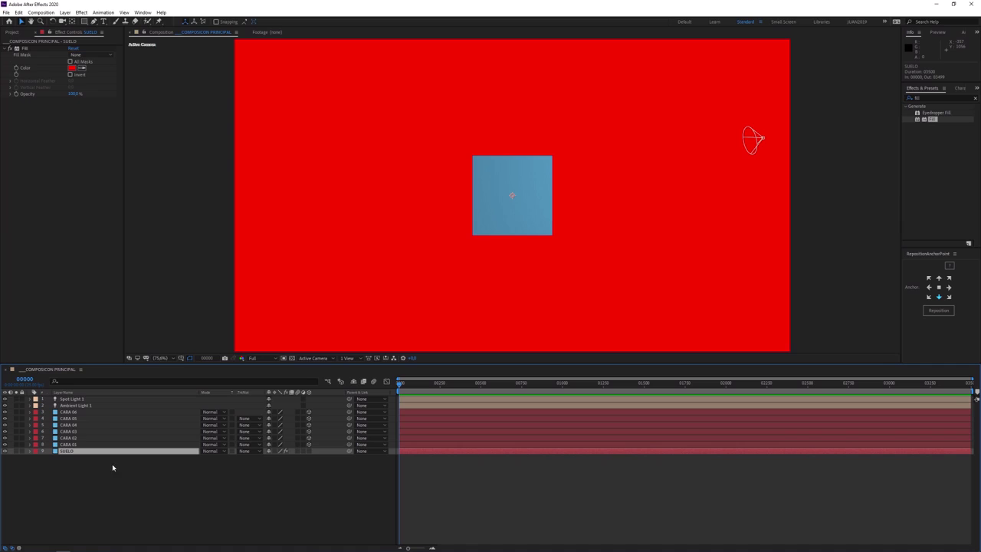
Change the Fill effect's color on SUELO to a medium purple
{"action": "left_click", "coordinate": [72, 68]}
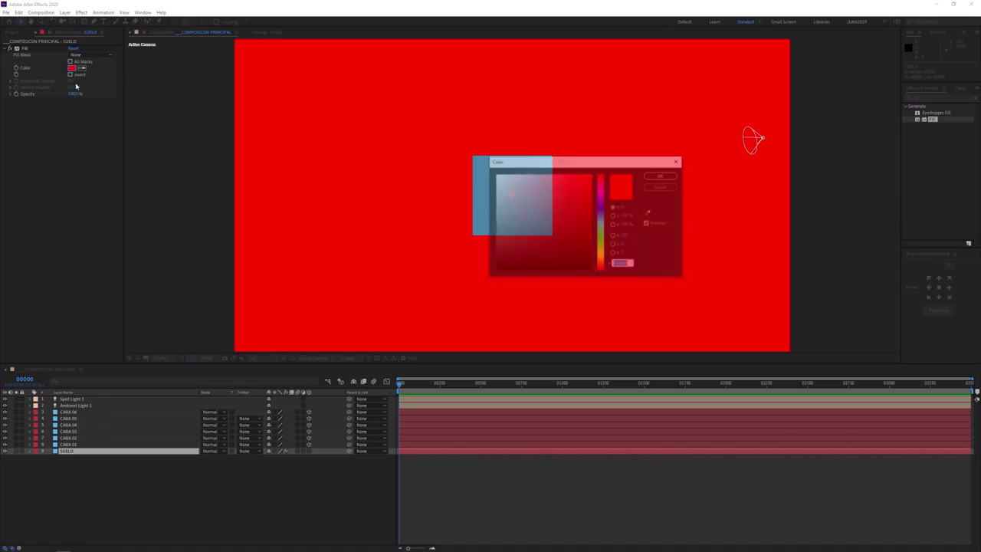
{"action": "left_click", "coordinate": [602, 196]}
{"action": "mouse_move", "coordinate": [574, 189]}
{"action": "left_mouse_down"}
{"action": "mouse_move", "coordinate": [545, 201]}
{"action": "mouse_move", "coordinate": [545, 193]}
{"action": "left_mouse_up"}
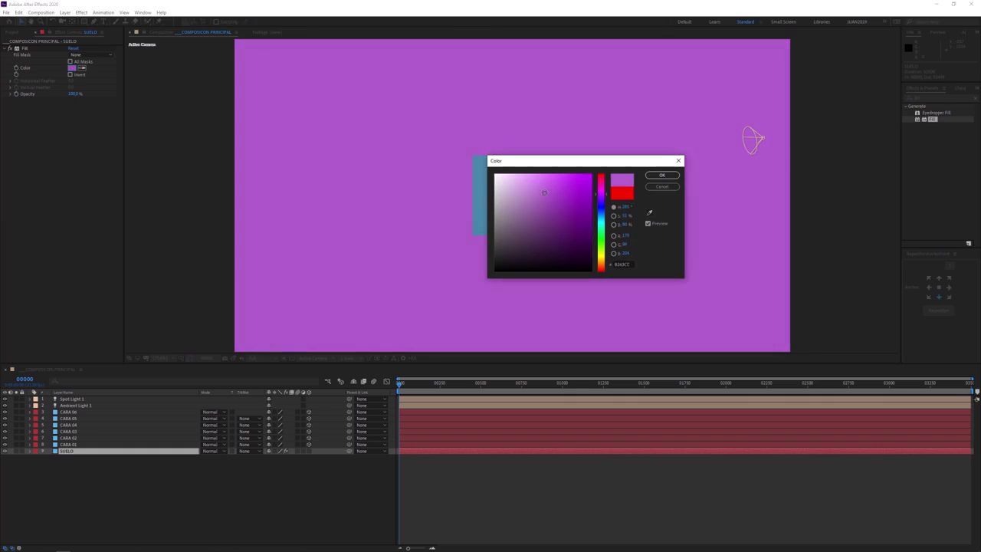
{"action": "left_click", "coordinate": [601, 197]}
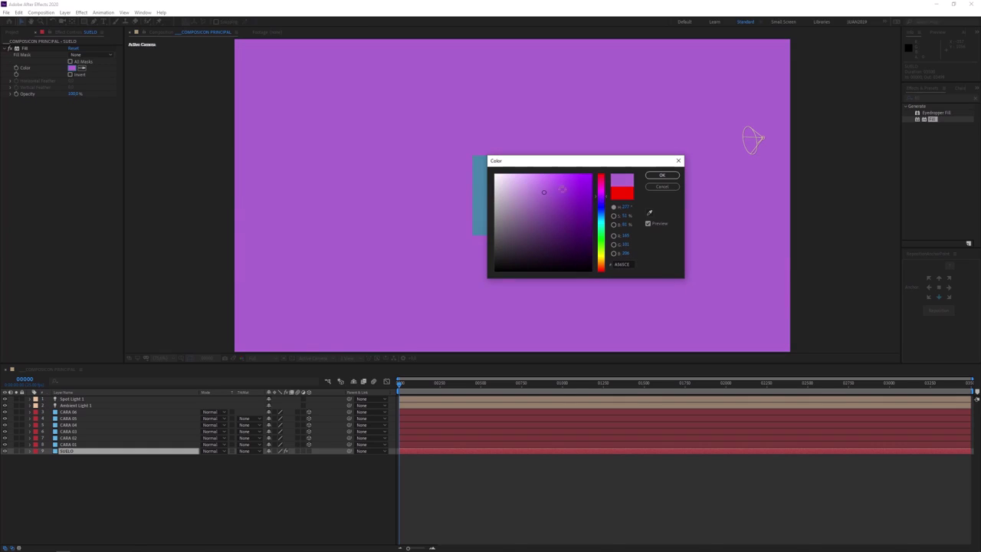
{"action": "left_click", "coordinate": [664, 176]}
Make SUELO a 3D layer and rotate it 90 degrees about its X axis to an orientation of 270°, 0°, 0°
{"action": "left_click", "coordinate": [308, 451]}
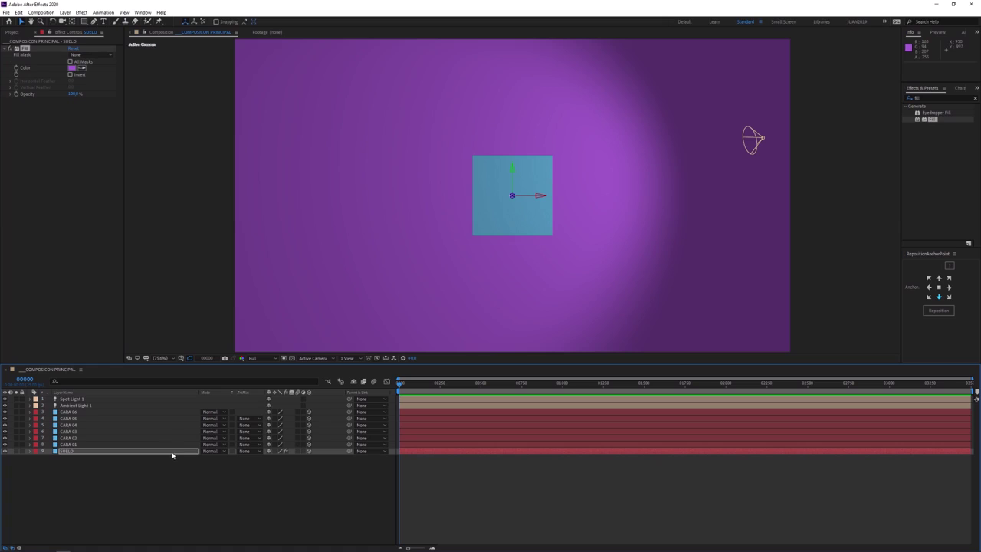
{"action": "key", "text": "w"}
{"action": "left_click_drag", "start_coordinate": [532, 198], "coordinate": [528, 177]}
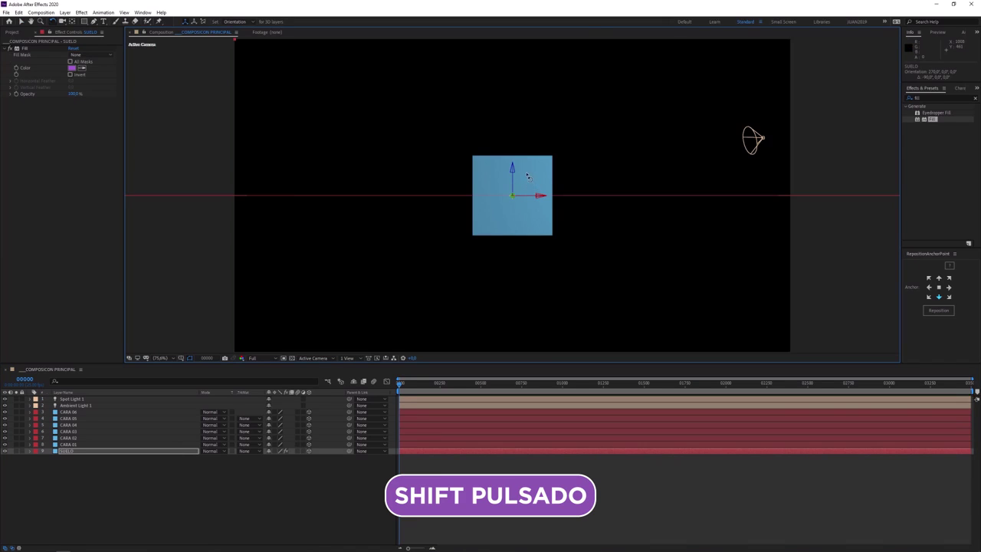
Lower the SUELO layer by adding 250 to its Y position, setting it to 790
{"action": "key", "text": "p"}
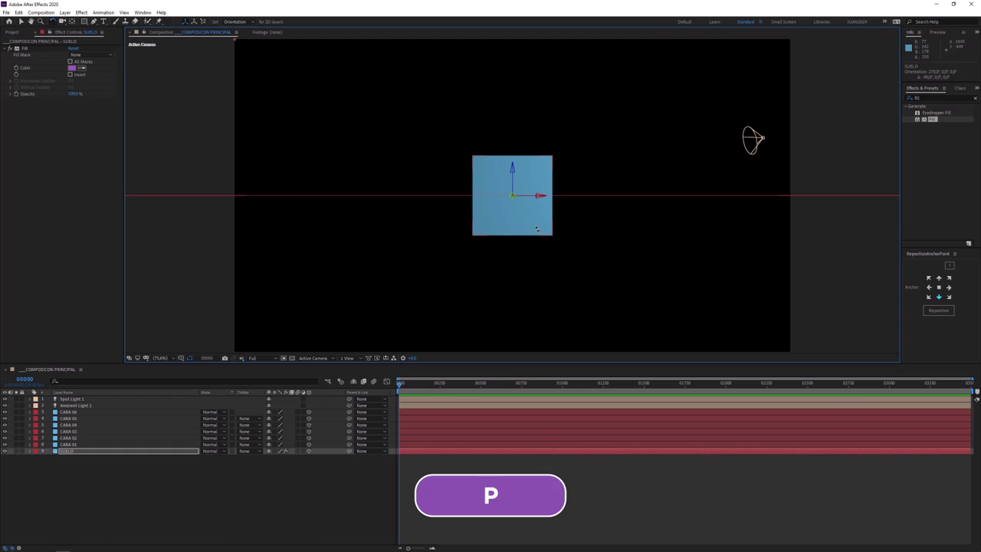
{"action": "left_click_drag", "start_coordinate": [283, 458], "coordinate": [303, 473]}
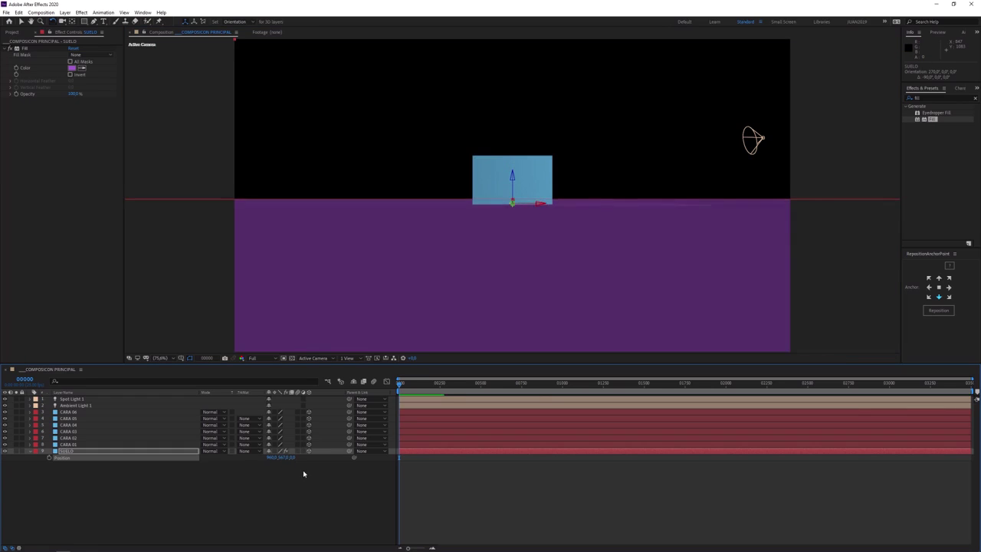
{"action": "key", "text": "ctrl+z"}
{"action": "left_click", "coordinate": [282, 458]}
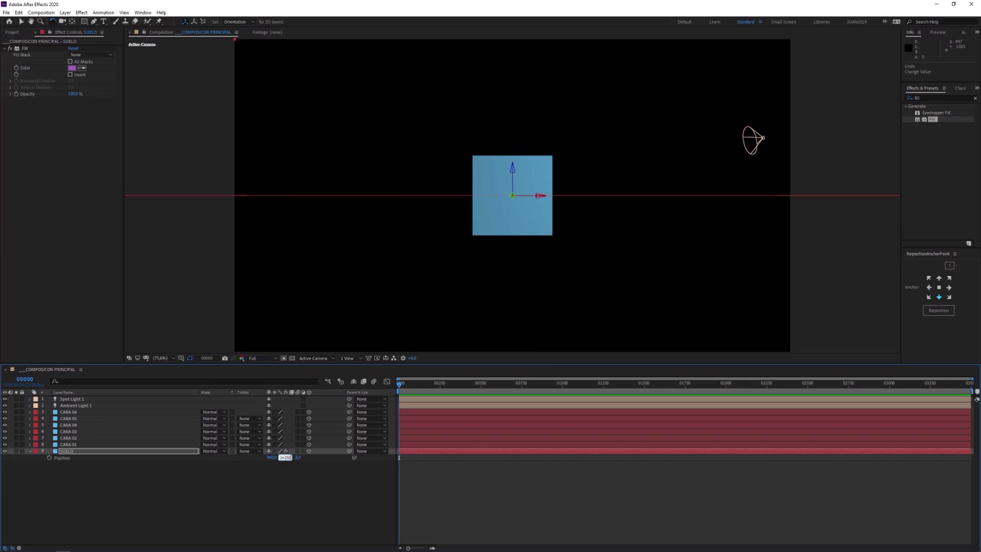
{"action": "type", "text": "750"}
{"action": "key", "text": "Return"}
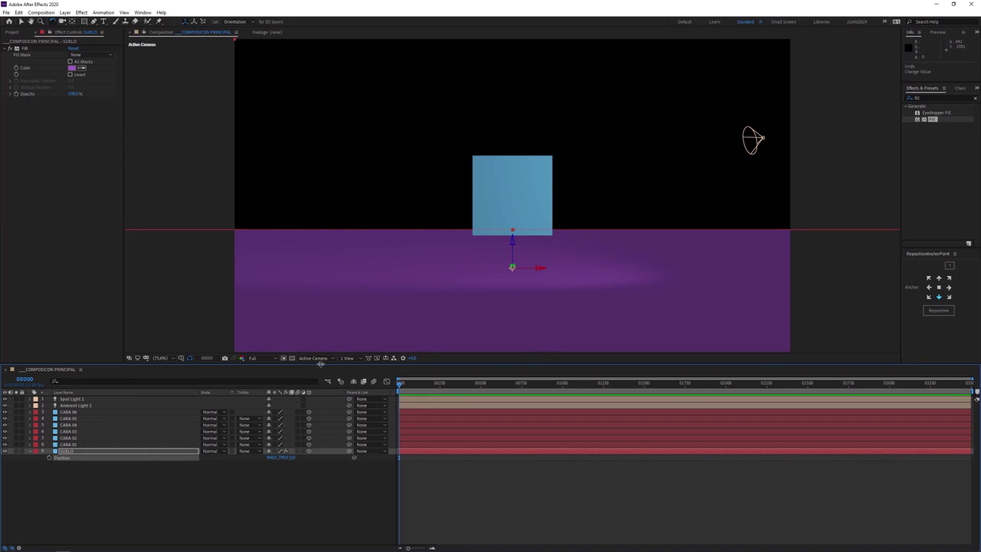
Reset the SUELO layer's position and lower it by adding 125 to its Y value, setting it to 665
{"action": "left_click", "coordinate": [347, 358]}
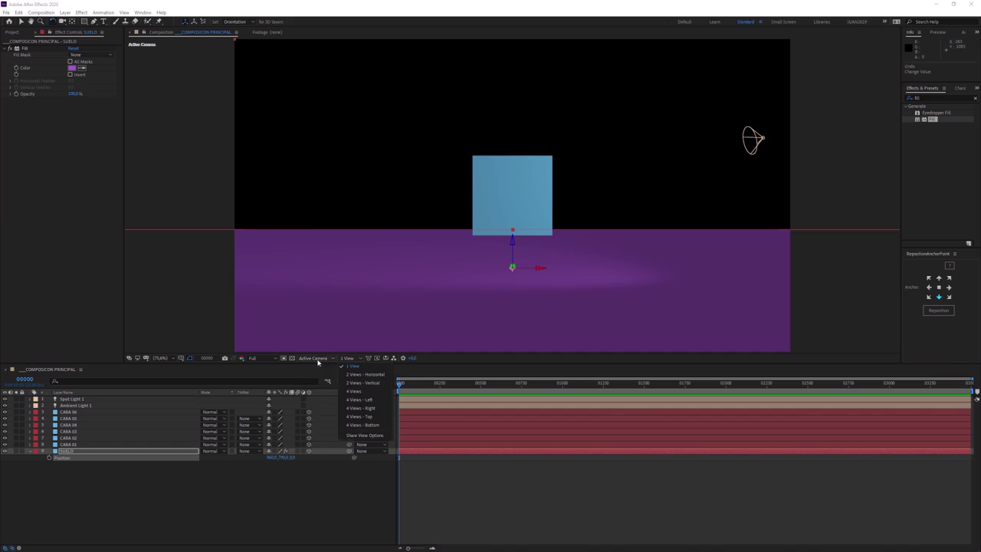
{"action": "left_click", "coordinate": [312, 358]}
{"action": "left_click", "coordinate": [324, 431]}
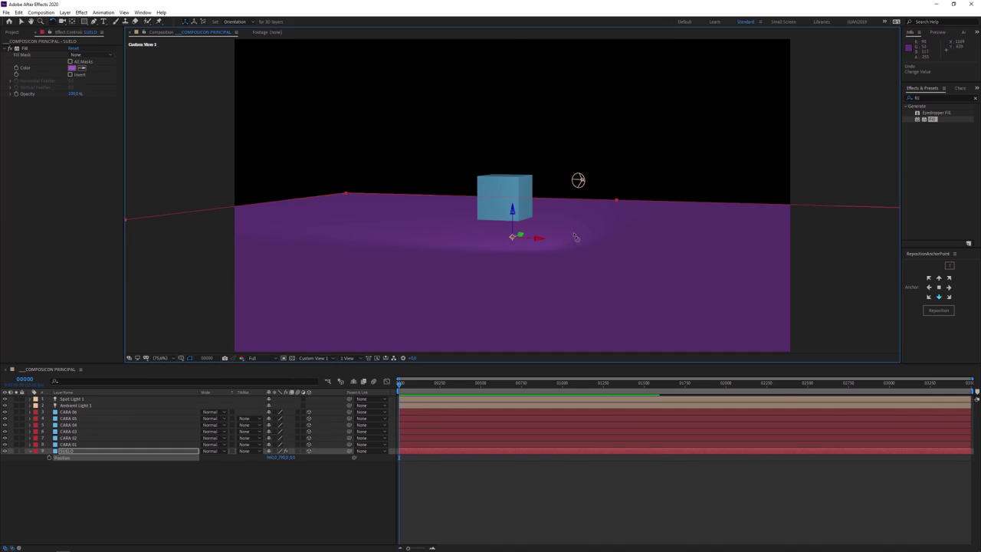
{"action": "key", "text": "c"}
{"action": "left_click_drag", "start_coordinate": [579, 251], "coordinate": [602, 250]}
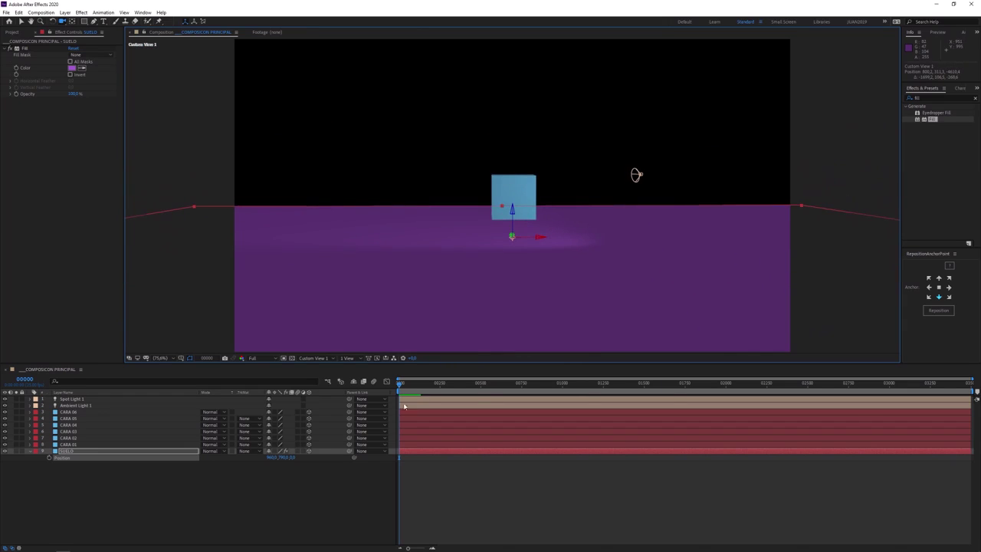
{"action": "right_click", "coordinate": [73, 461]}
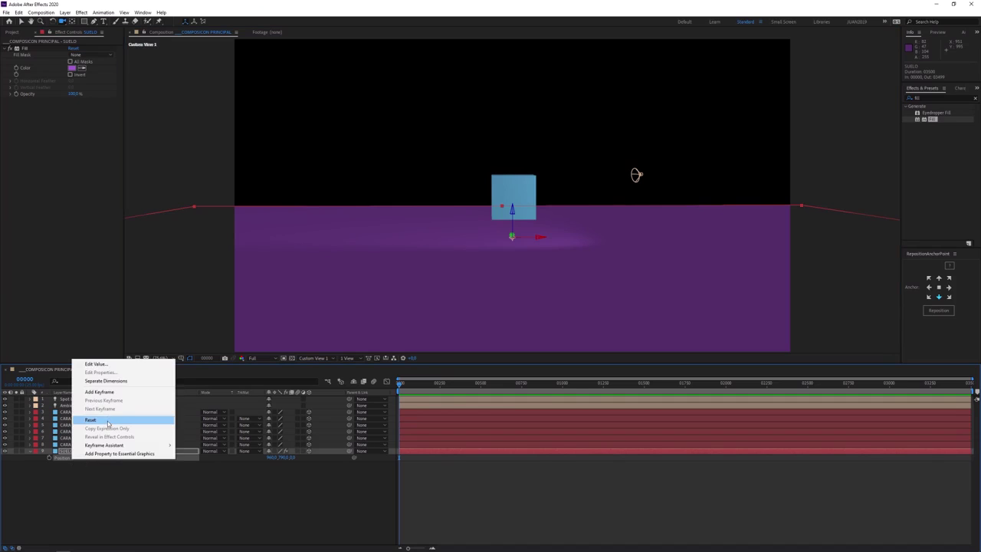
{"action": "left_click", "coordinate": [108, 426]}
{"action": "left_click", "coordinate": [282, 457]}
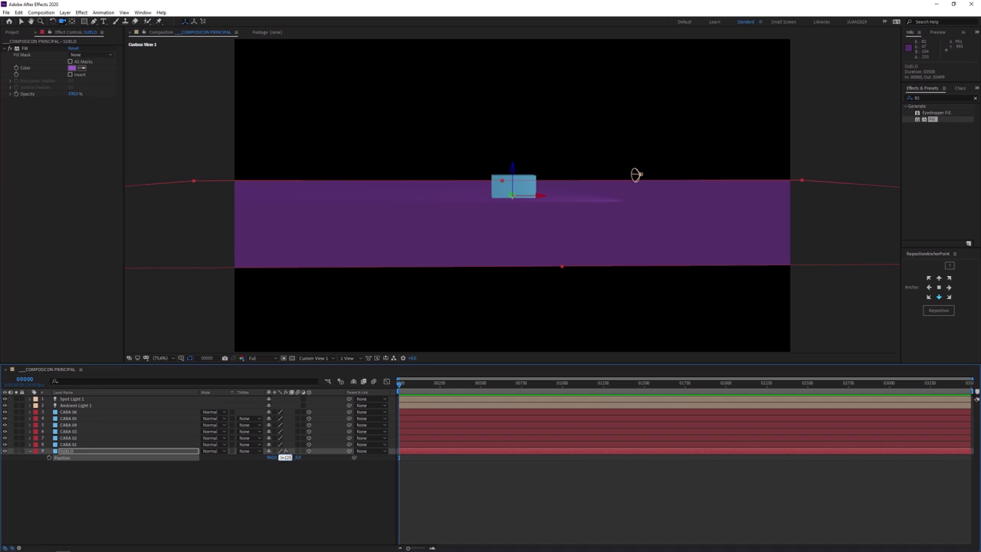
{"action": "key", "text": "Return"}
{"action": "left_click_drag", "start_coordinate": [635, 173], "coordinate": [624, 204]}
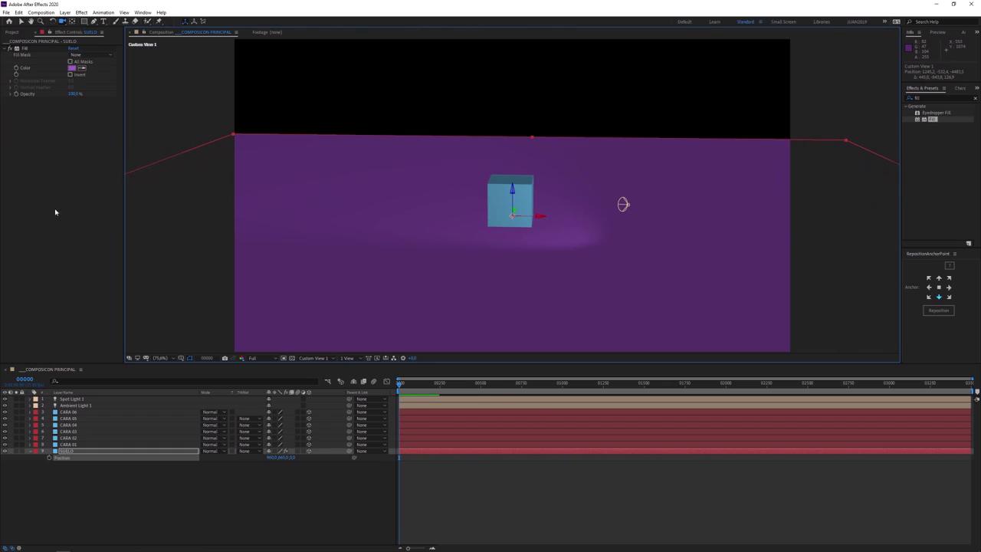
Find the Grid effect and apply it to the SUELO layer
{"action": "left_click", "coordinate": [922, 99]}
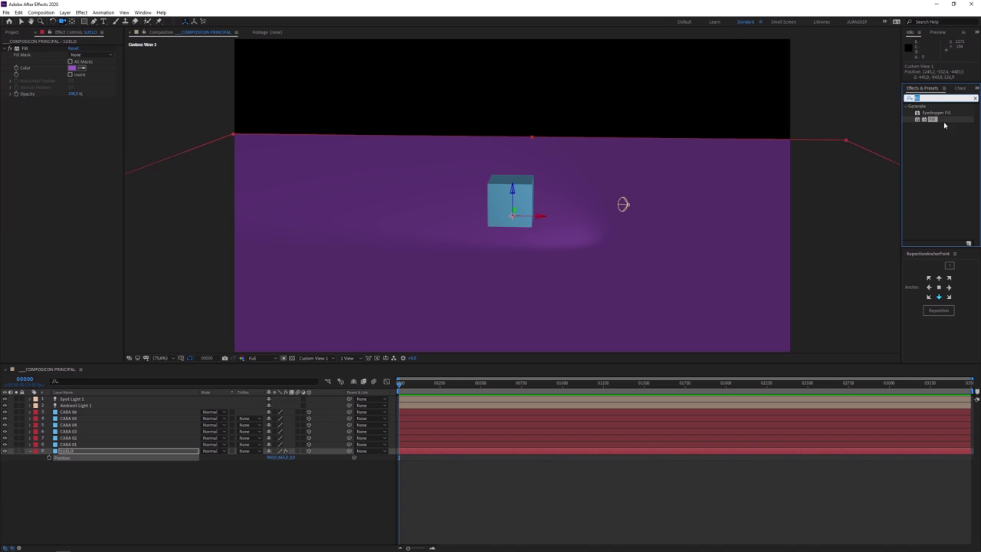
{"action": "type", "text": "gr"}
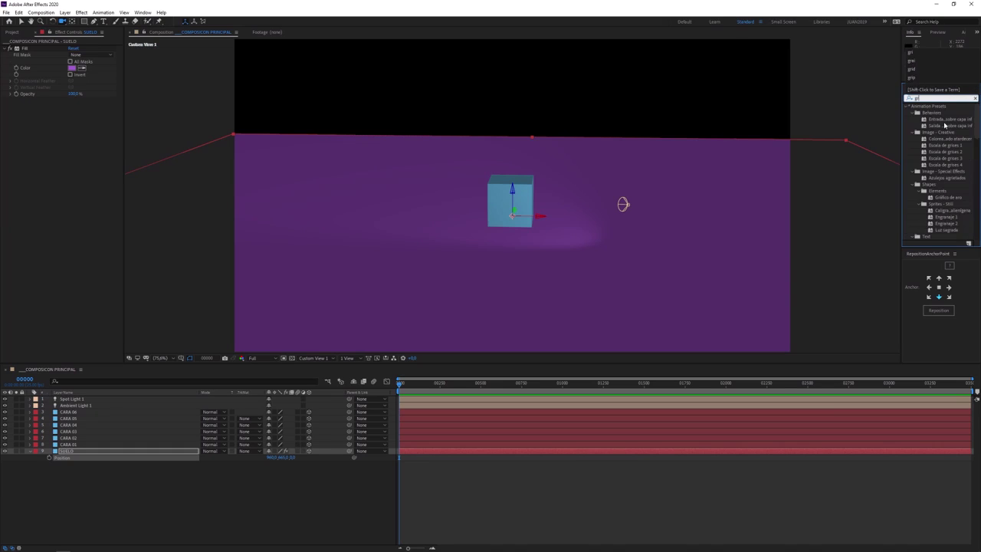
{"action": "type", "text": "i"}
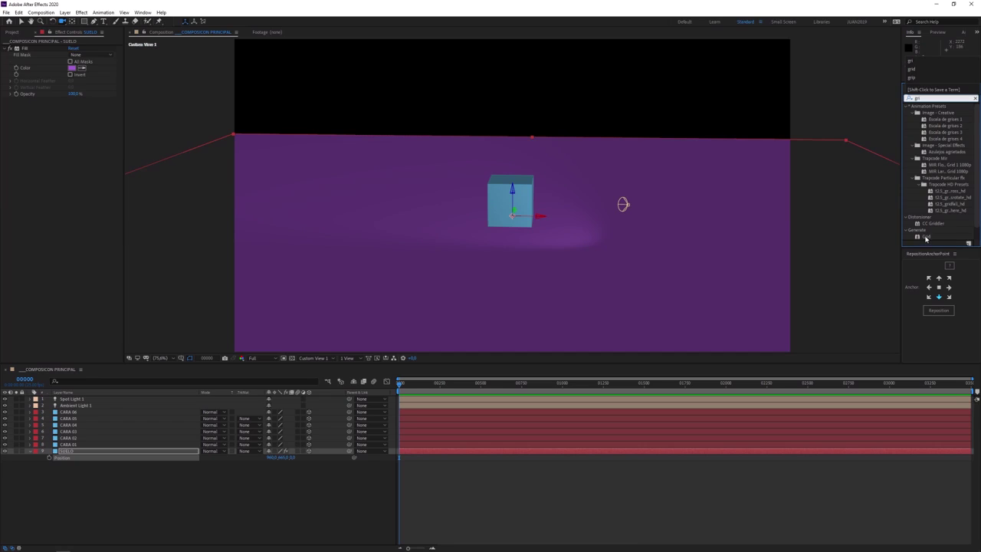
{"action": "left_click_drag", "start_coordinate": [926, 238], "coordinate": [99, 457]}
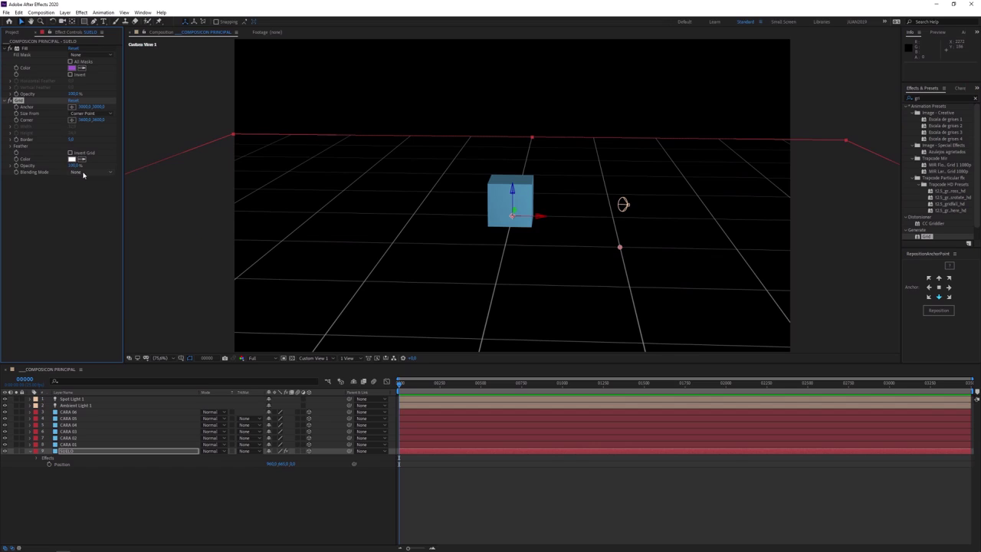
Set the Grid effect's blending mode to Normal and its border to 10
{"action": "left_click", "coordinate": [86, 171]}
{"action": "left_click", "coordinate": [89, 189]}
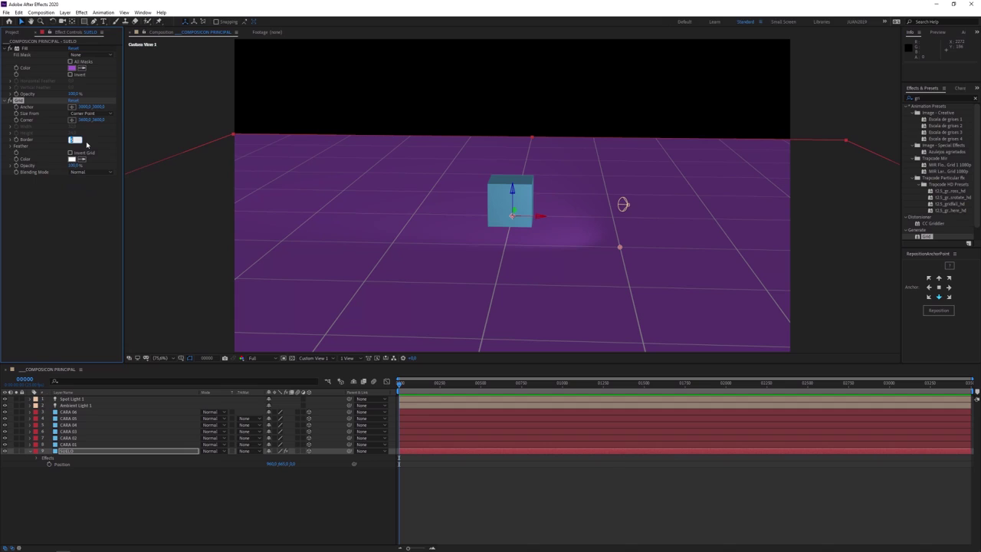
{"action": "key", "text": "Return"}
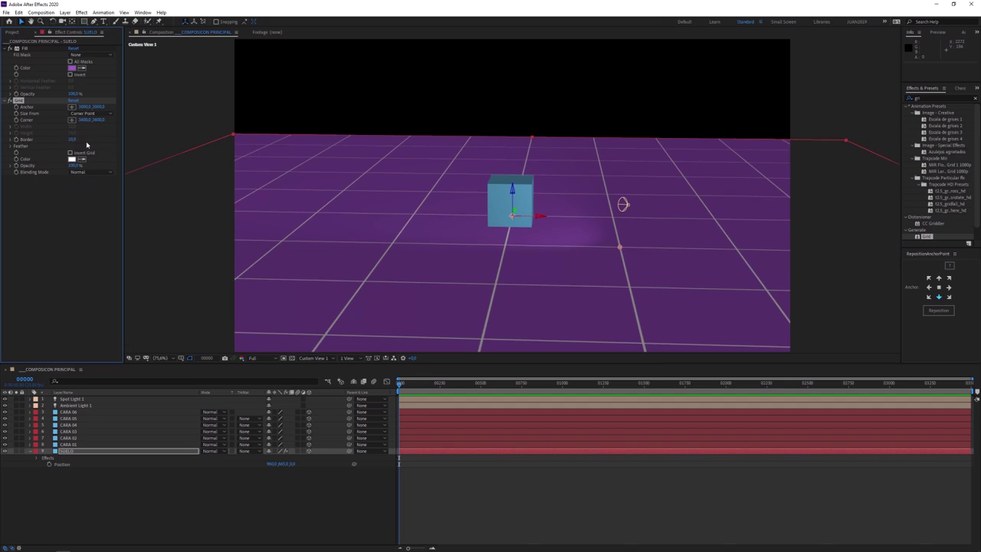
{"action": "left_click", "coordinate": [257, 513]}
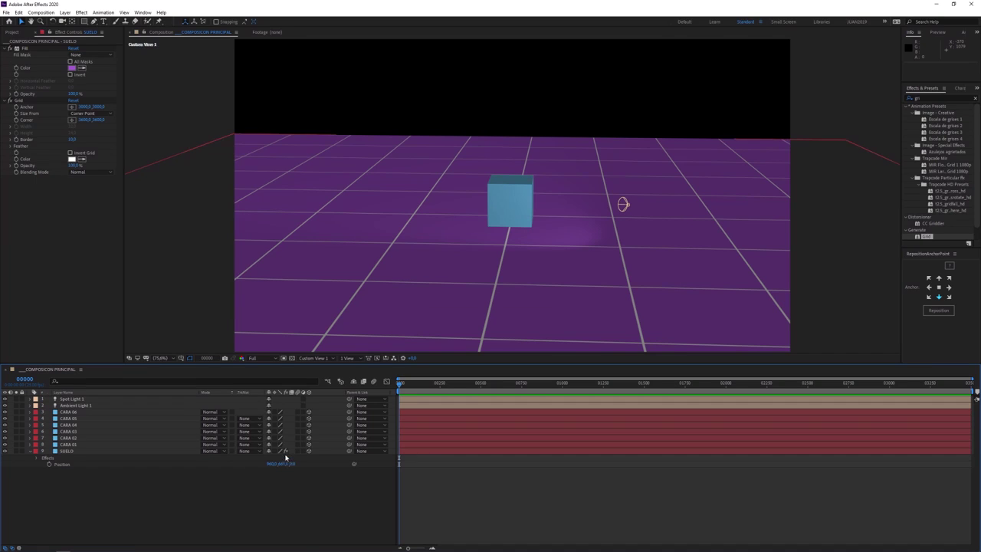
Return to the Active Camera view and add a two-node camera named Camera 1 with the 50mm preset
{"action": "left_click", "coordinate": [329, 361]}
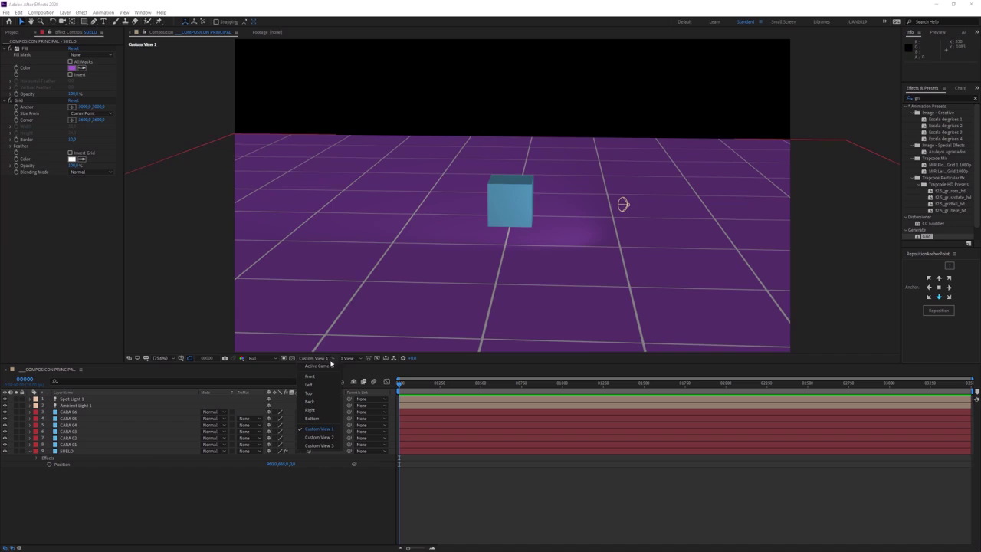
{"action": "left_click", "coordinate": [325, 368]}
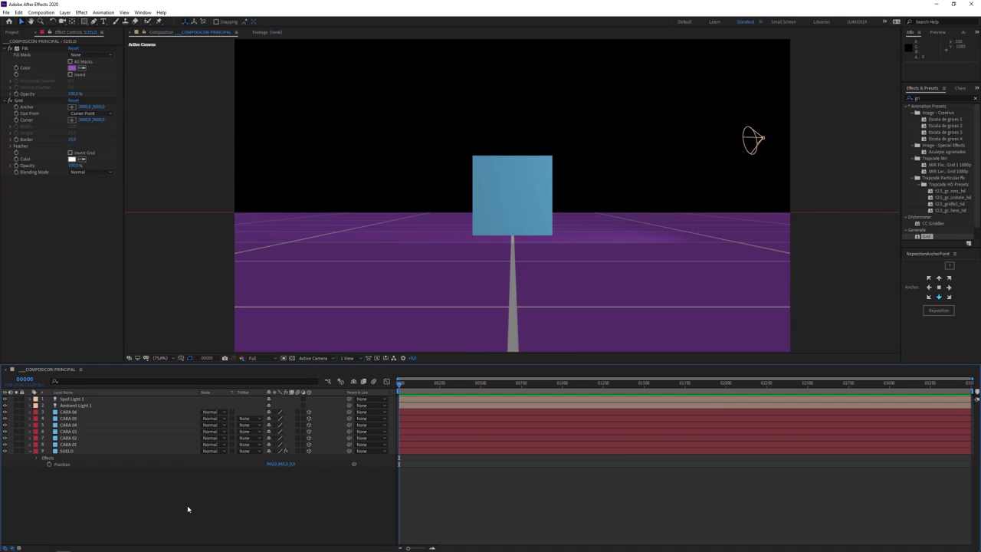
{"action": "key", "text": "ctrl+alt+shift+c"}
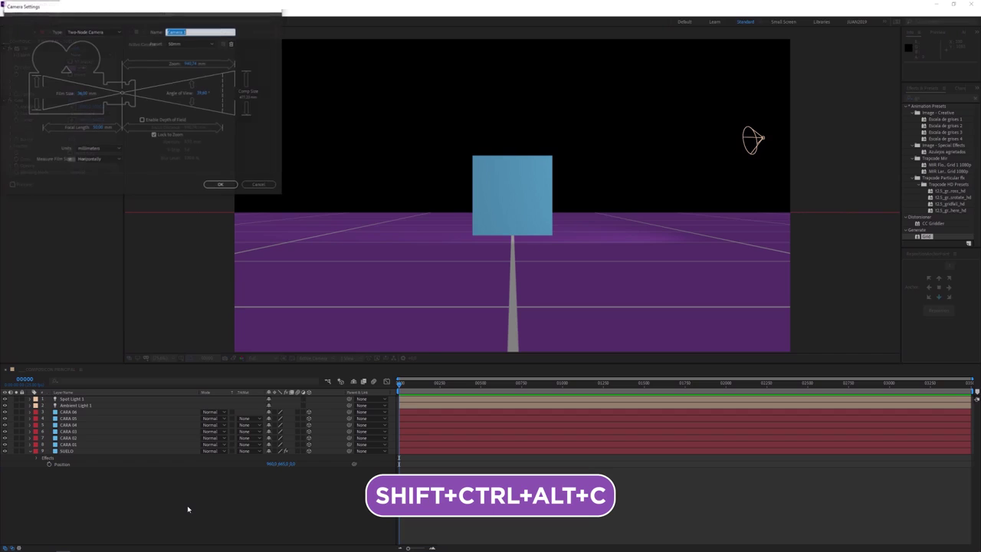
{"action": "left_click_drag", "start_coordinate": [184, 11], "coordinate": [426, 58]}
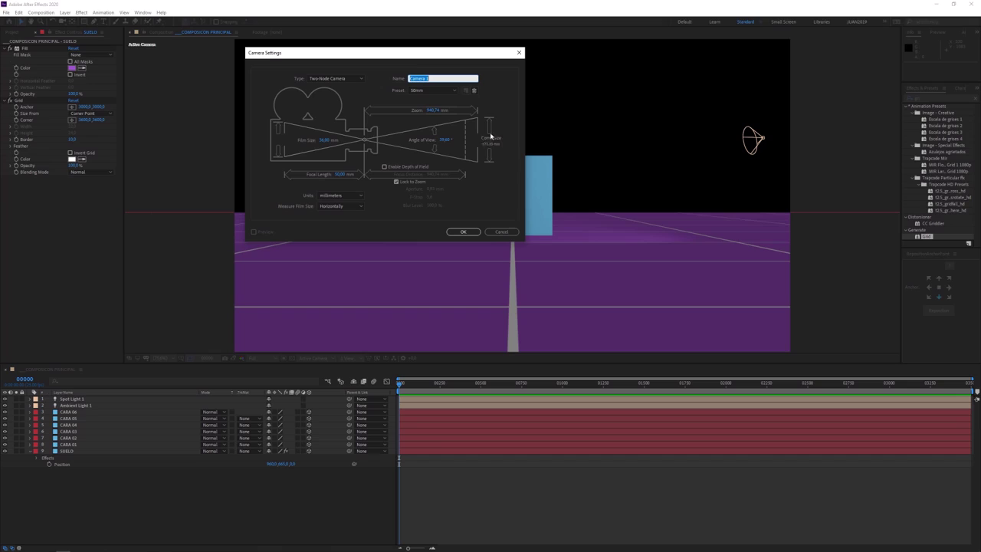
{"action": "left_click", "coordinate": [463, 233]}
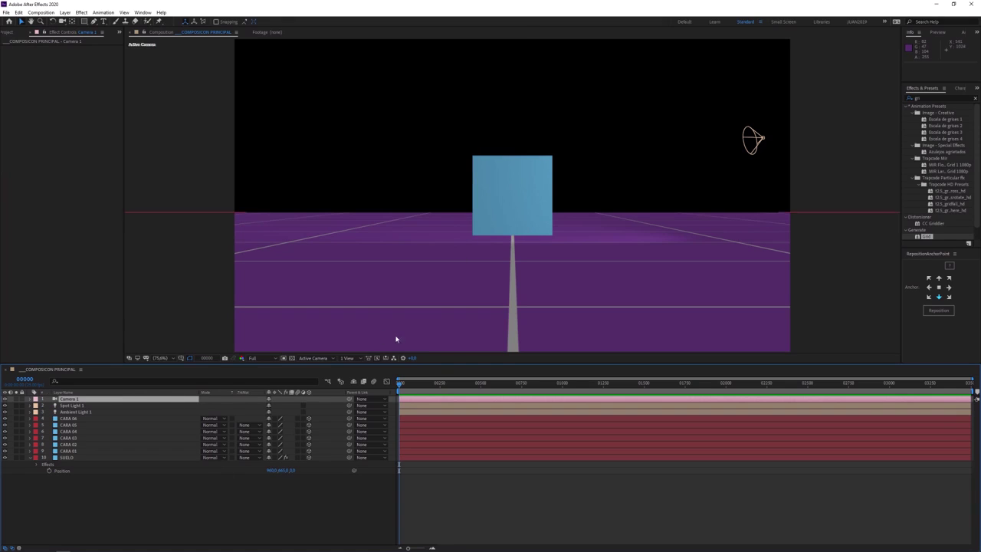
Orbit the camera beneath the floor and set the SUELO layer's Y position to 666
{"action": "key", "text": "c"}
{"action": "mouse_move", "coordinate": [583, 245]}
{"action": "left_mouse_down"}
{"action": "mouse_move", "coordinate": [572, 237]}
{"action": "mouse_move", "coordinate": [574, 259]}
{"action": "mouse_move", "coordinate": [598, 252]}
{"action": "mouse_move", "coordinate": [578, 230]}
{"action": "mouse_move", "coordinate": [583, 220]}
{"action": "mouse_move", "coordinate": [583, 250]}
{"action": "mouse_move", "coordinate": [578, 235]}
{"action": "left_mouse_up"}
{"action": "left_click", "coordinate": [100, 457]}
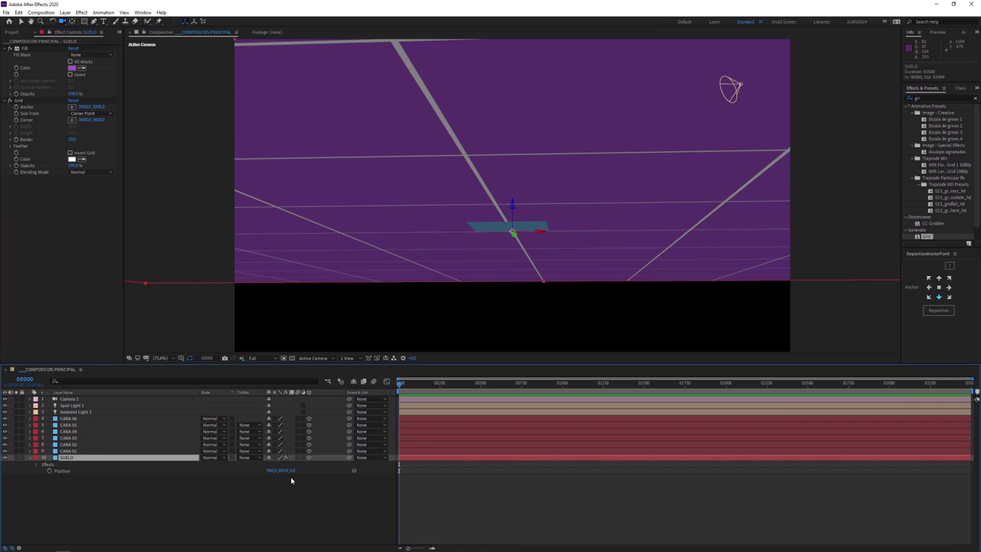
{"action": "left_click", "coordinate": [281, 470]}
{"action": "key", "text": "Return"}
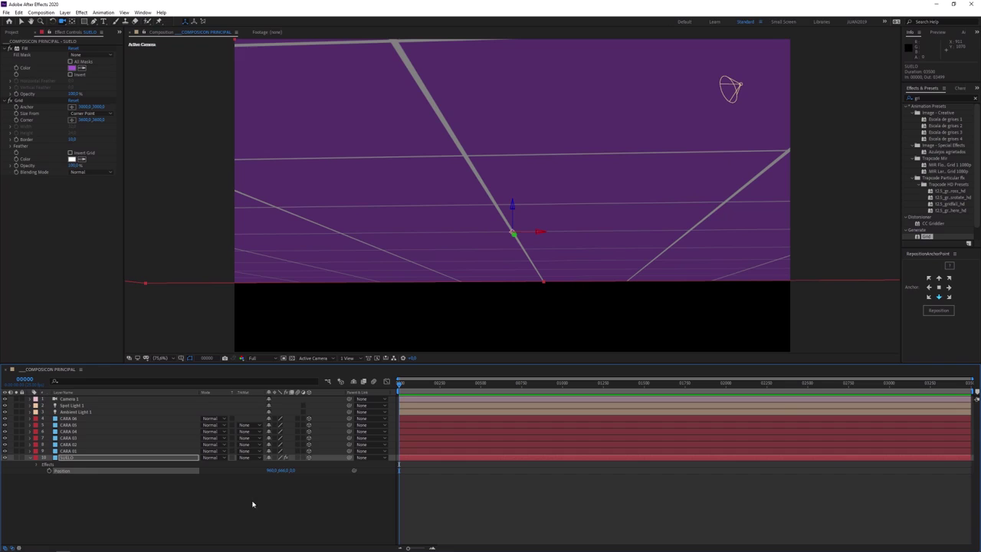
Orbit Camera 1 back above the floor to a raised three-quarter view of the cube
{"action": "left_click_drag", "start_coordinate": [598, 263], "coordinate": [607, 283]}
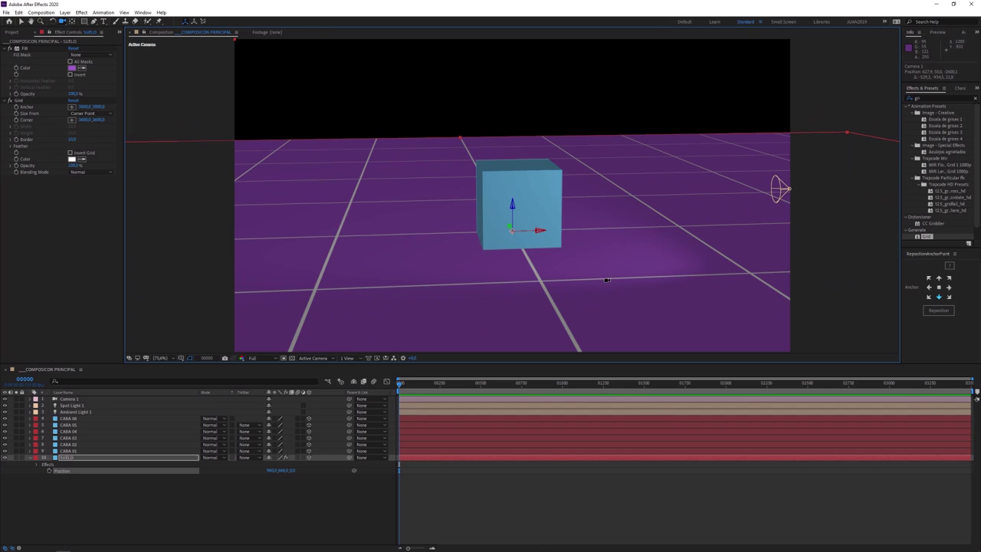
{"action": "left_click_drag", "start_coordinate": [577, 289], "coordinate": [603, 278]}
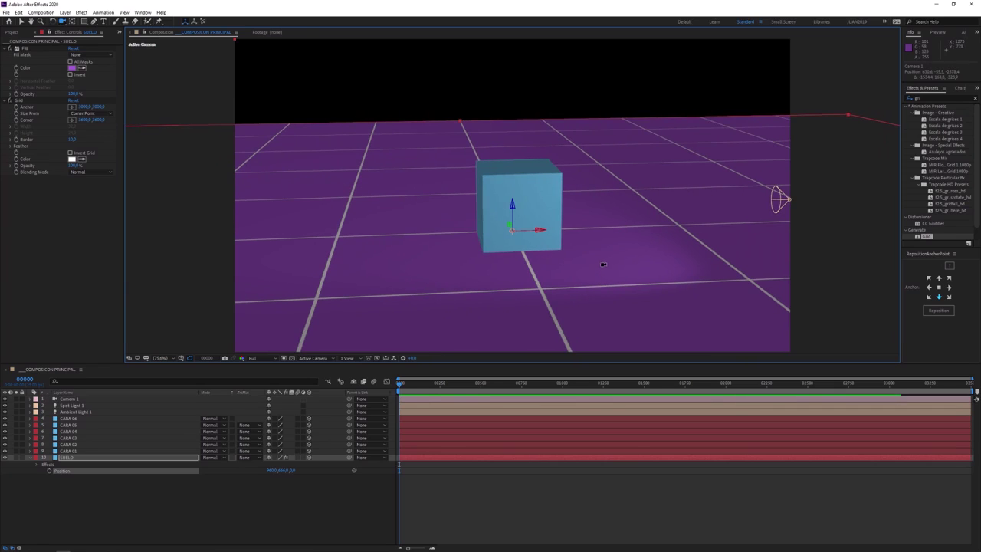
{"action": "mouse_move", "coordinate": [586, 272]}
{"action": "left_mouse_down"}
{"action": "mouse_move", "coordinate": [572, 274]}
{"action": "mouse_move", "coordinate": [596, 271]}
{"action": "mouse_move", "coordinate": [570, 276]}
{"action": "mouse_move", "coordinate": [602, 274]}
{"action": "mouse_move", "coordinate": [592, 279]}
{"action": "left_mouse_up"}
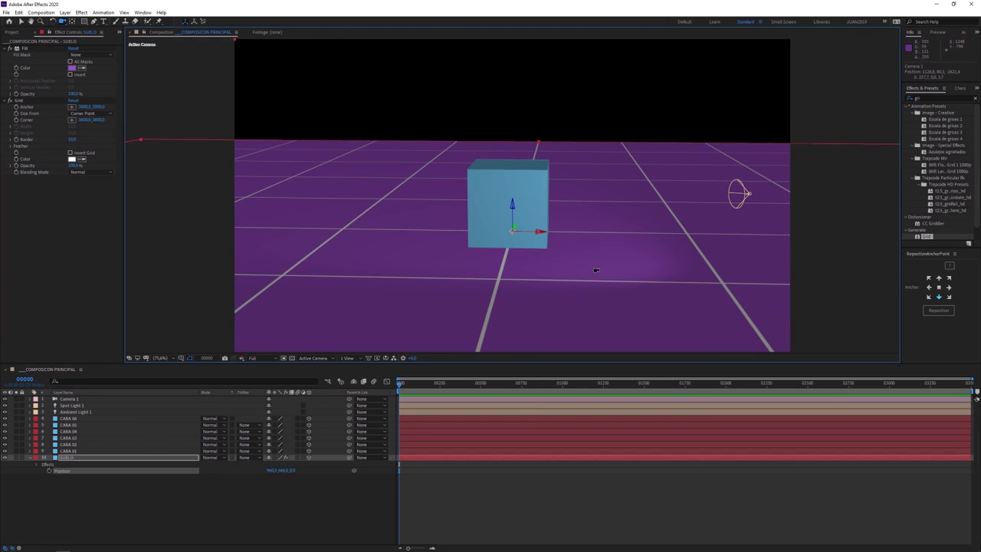
{"action": "left_click_drag", "start_coordinate": [593, 273], "coordinate": [575, 272]}
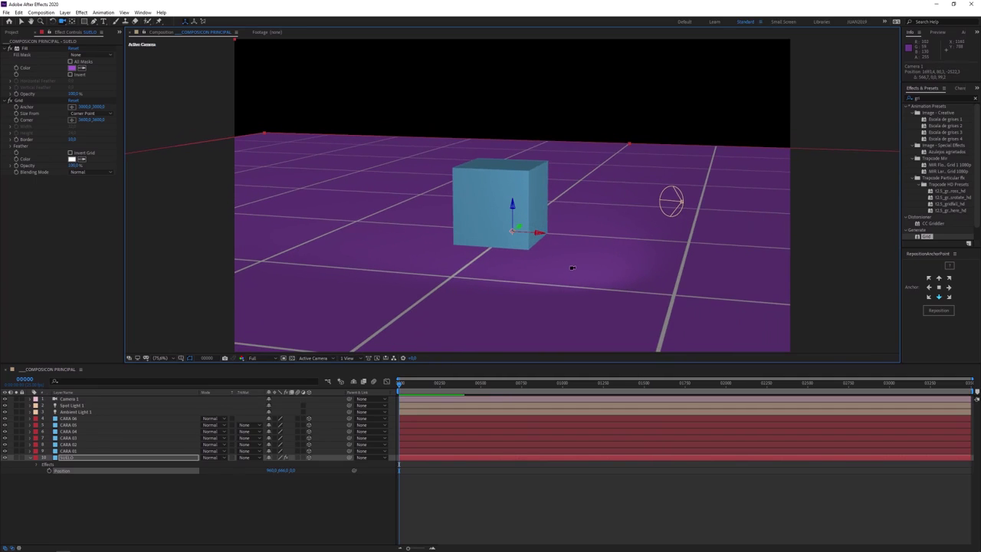
Import the tree image TexturesCom_Trees0108_masked_S.png from the Escritorio folder as footage
{"action": "left_click", "coordinate": [12, 32]}
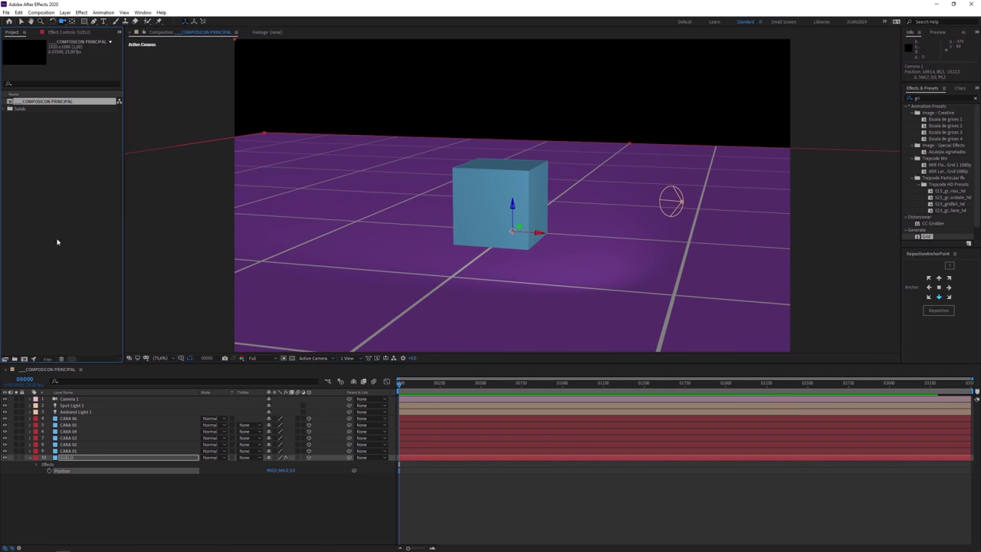
{"action": "double_click", "coordinate": [63, 214]}
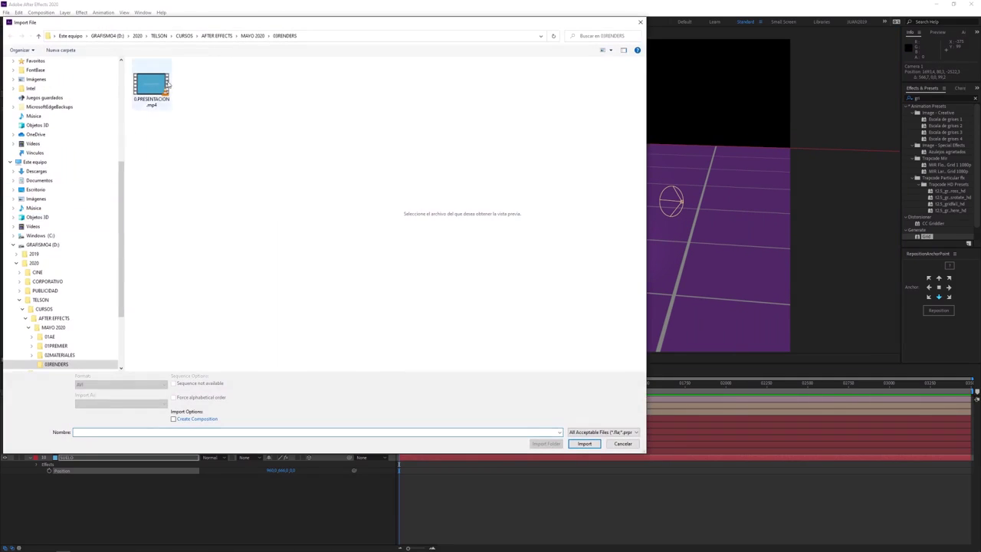
{"action": "left_click", "coordinate": [46, 161]}
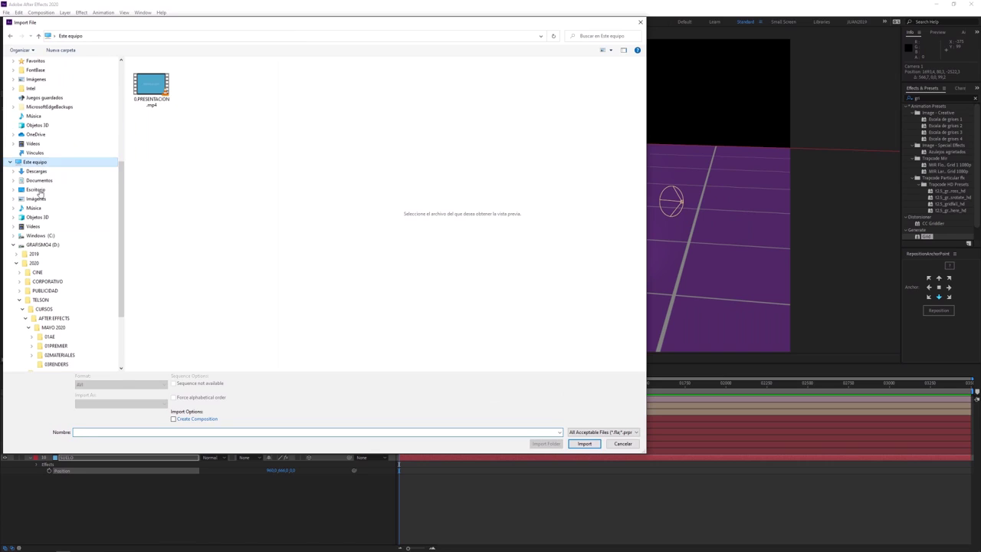
{"action": "left_click", "coordinate": [63, 189]}
{"action": "left_click", "coordinate": [203, 73]}
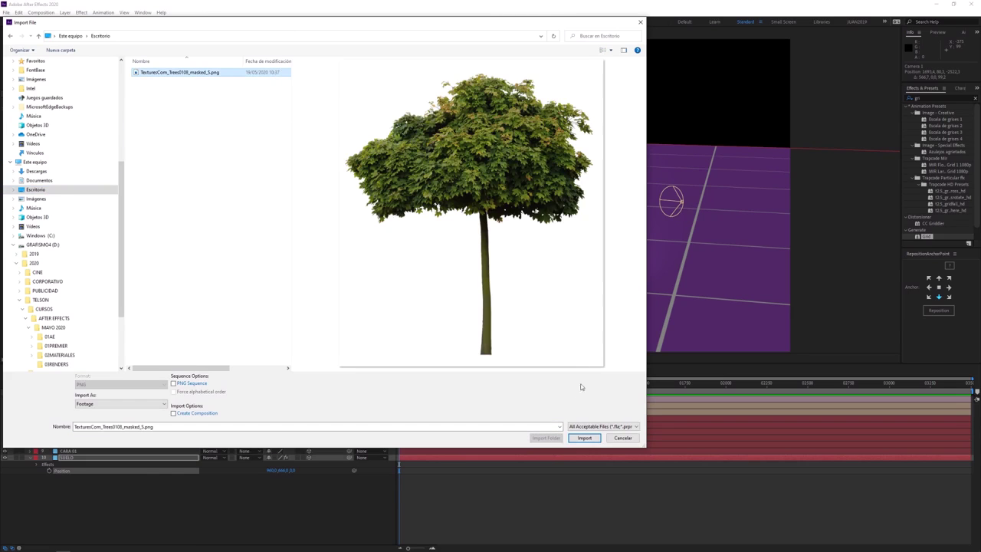
{"action": "left_click", "coordinate": [584, 438]}
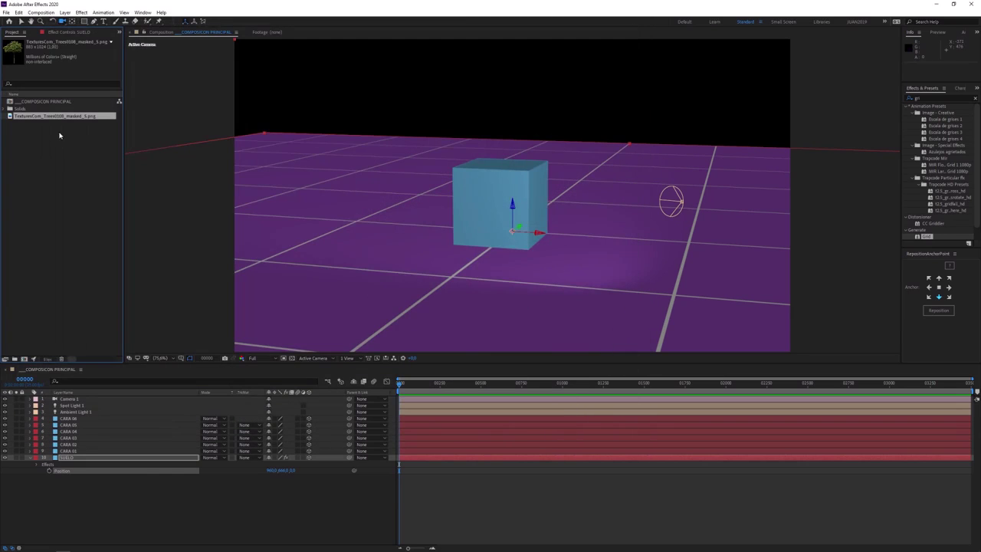
Add the tree image to the composition above Camera 1, make it a 3D layer, and orbit the camera higher
{"action": "left_click_drag", "start_coordinate": [54, 117], "coordinate": [103, 402]}
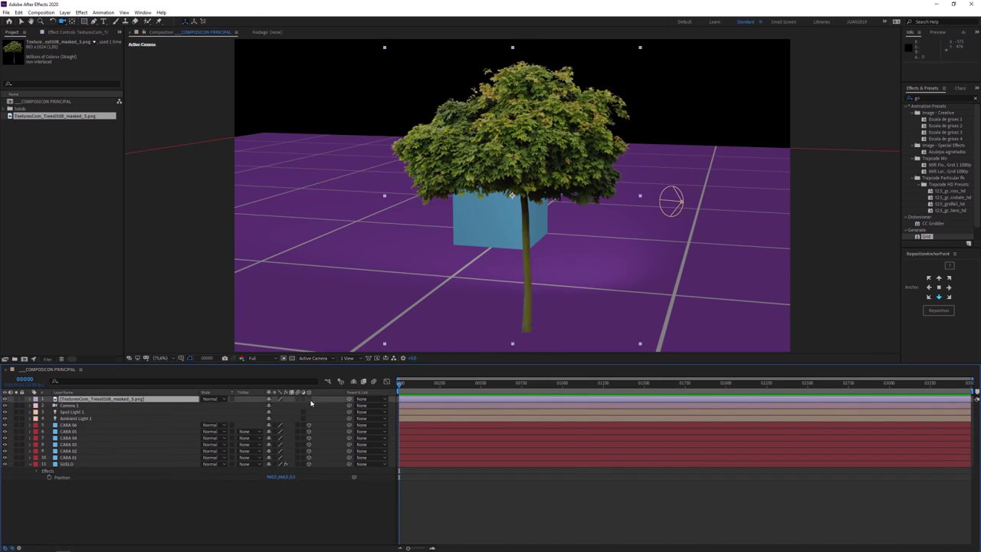
{"action": "left_click", "coordinate": [308, 399]}
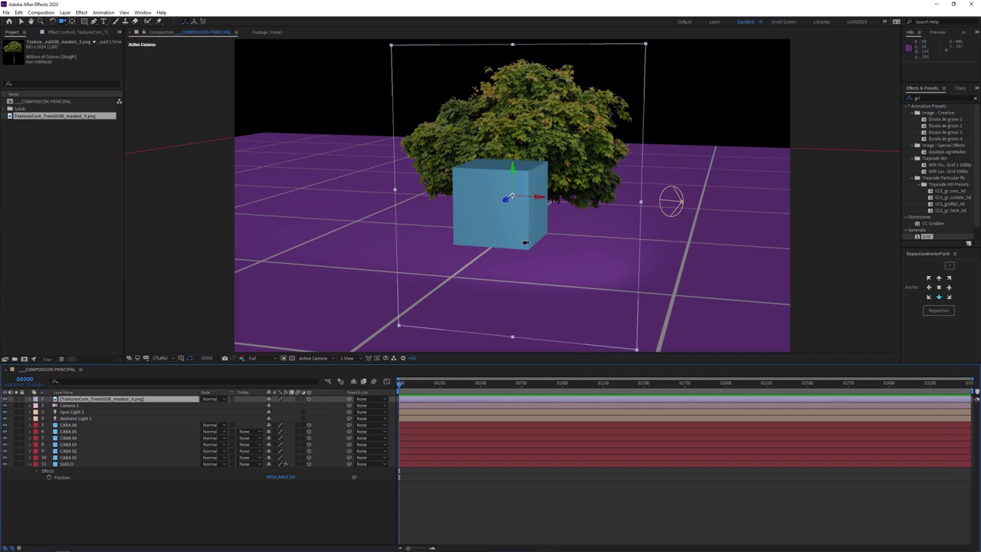
{"action": "left_click_drag", "start_coordinate": [631, 247], "coordinate": [359, 360]}
Move the tree layer's anchor point to its bottom centre and switch to the 4 Views - Left layout
{"action": "key", "text": "s"}
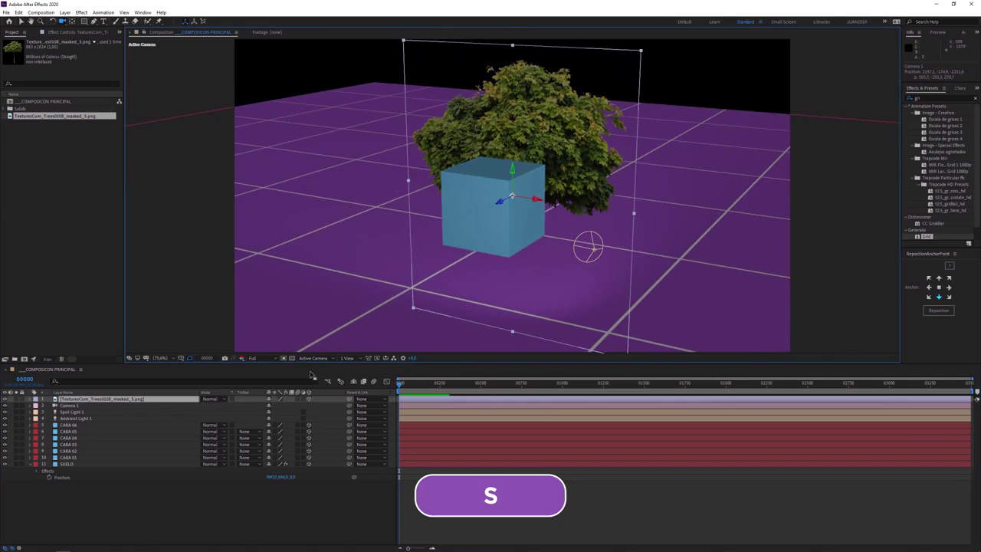
{"action": "key", "text": "s"}
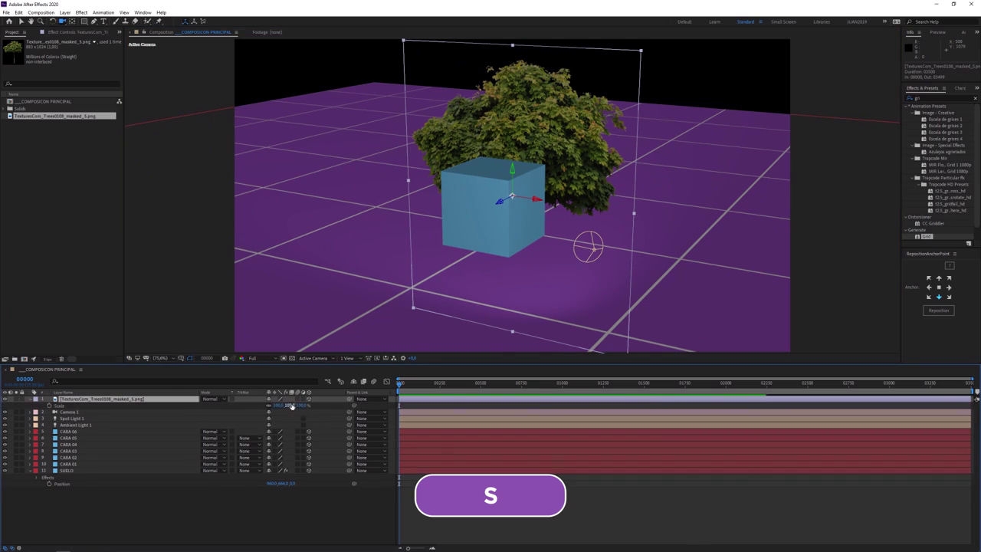
{"action": "left_click", "coordinate": [939, 310]}
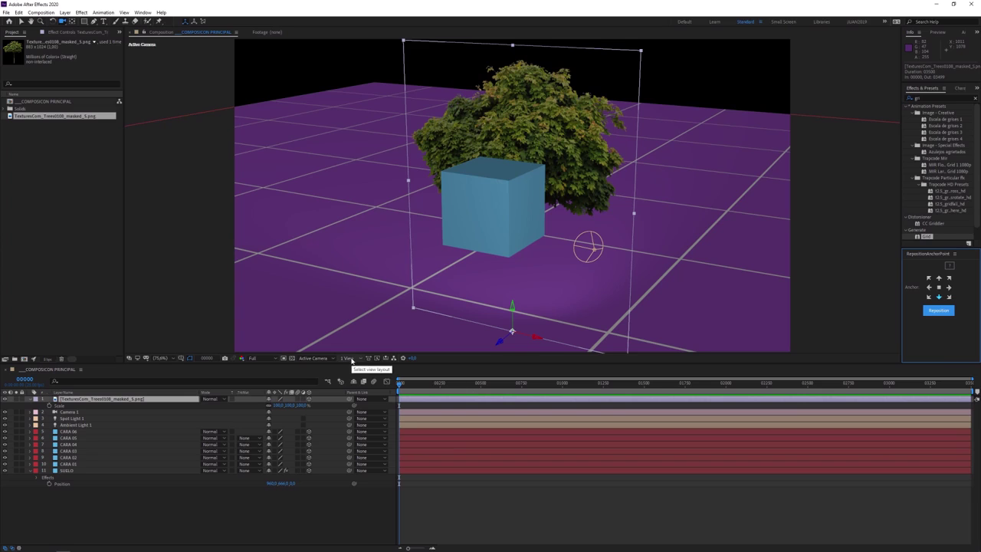
{"action": "left_click", "coordinate": [348, 357]}
{"action": "left_click", "coordinate": [367, 400]}
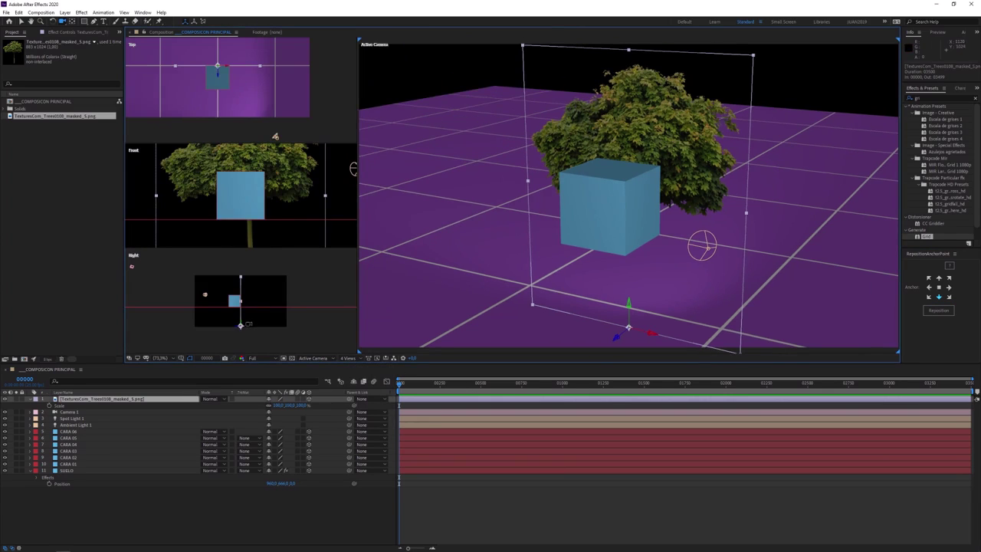
Raise the tree layer so its base sits at the floor's height and move it along X to 1517.8, beside the cube
{"action": "left_click_drag", "start_coordinate": [240, 325], "coordinate": [241, 307]}
{"action": "key", "text": "p"}
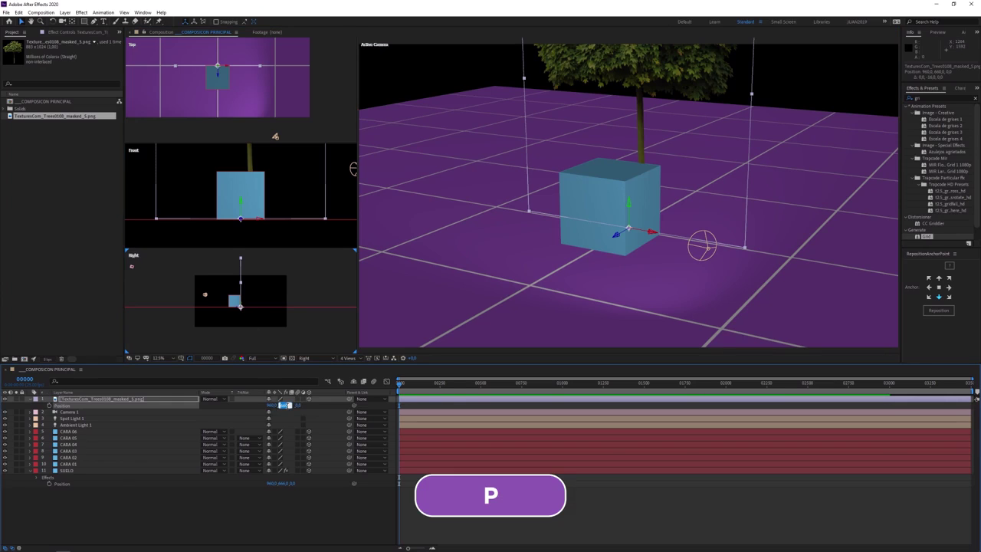
{"action": "key", "text": "Return"}
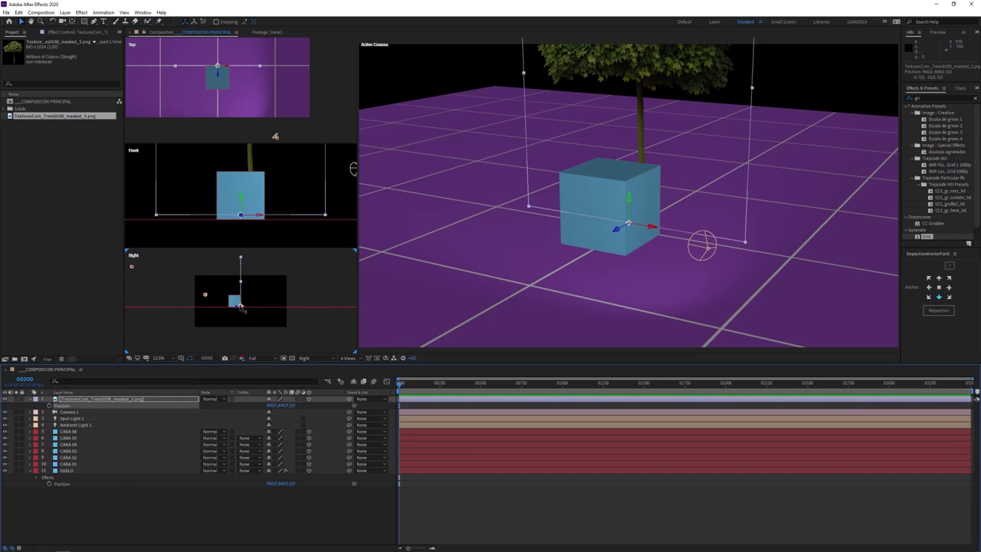
{"action": "left_click_drag", "start_coordinate": [240, 203], "coordinate": [241, 209]}
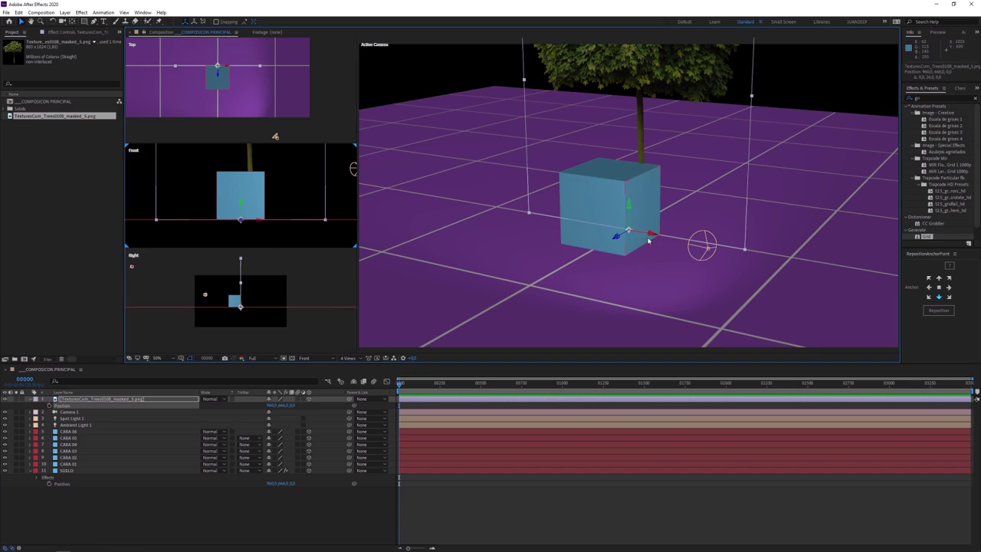
{"action": "left_click_drag", "start_coordinate": [653, 235], "coordinate": [867, 266]}
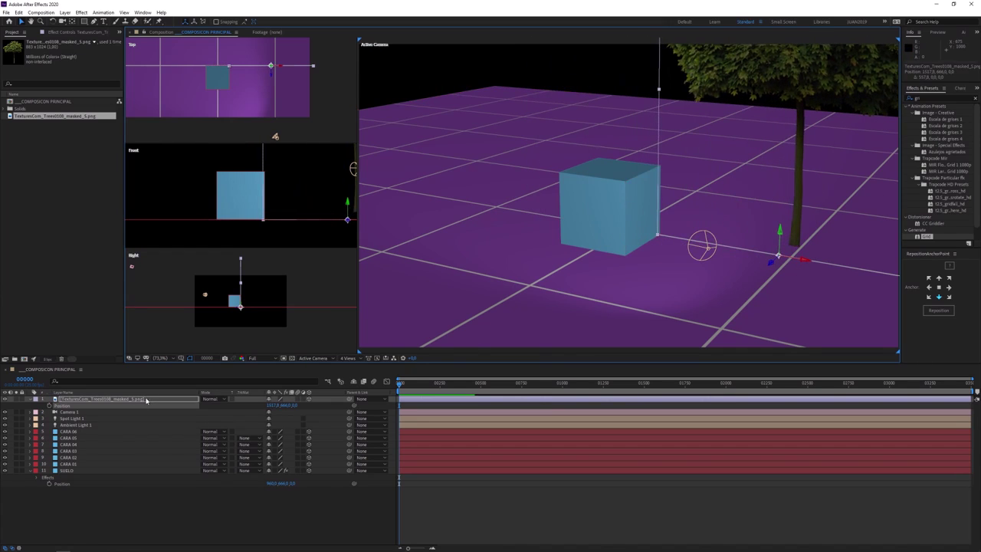
Switch to a single Active Camera view, scale the tree layer down to about 63%, and orbit Camera 1 slightly around the scene
{"action": "left_click", "coordinate": [328, 360]}
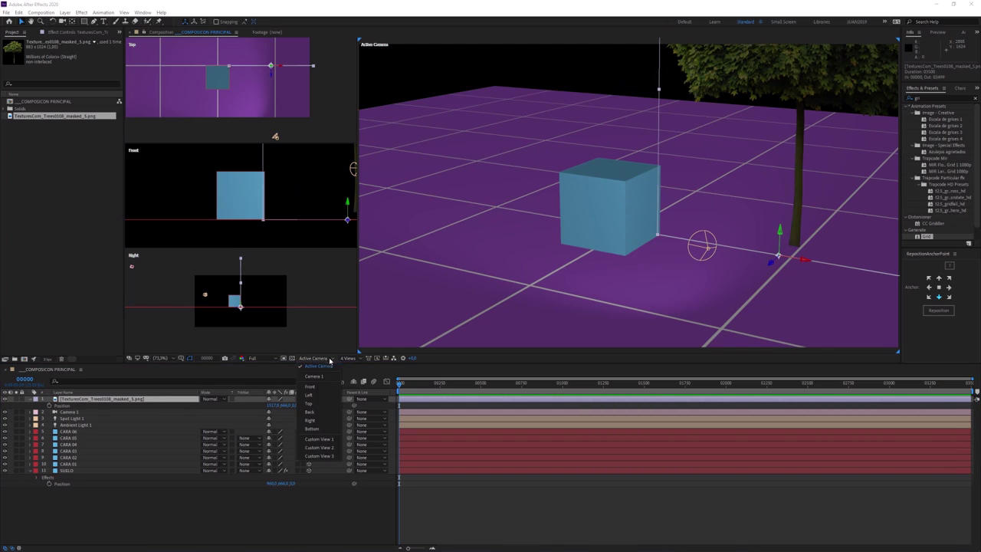
{"action": "left_click", "coordinate": [345, 358]}
{"action": "left_click", "coordinate": [345, 359]}
{"action": "left_click", "coordinate": [354, 366]}
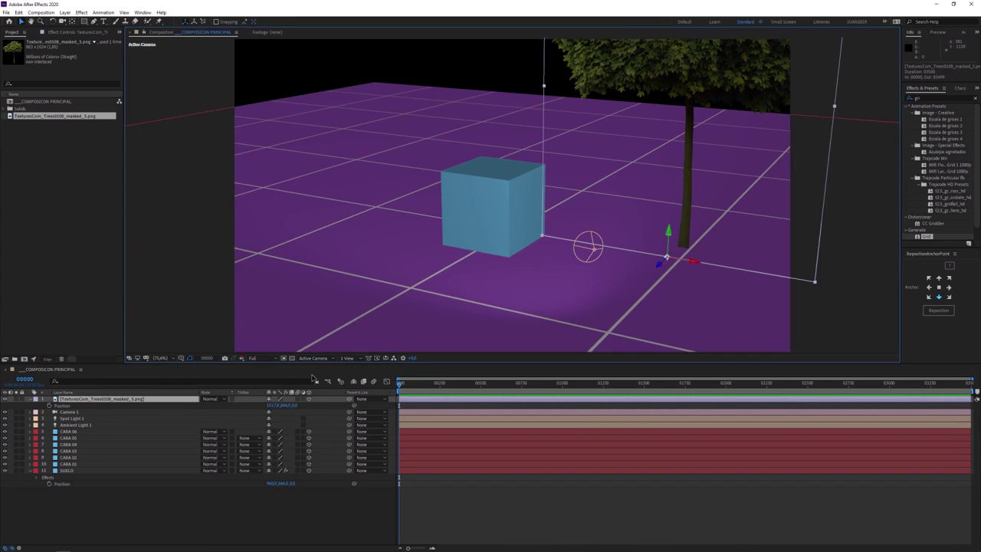
{"action": "key", "text": "s"}
{"action": "left_click_drag", "start_coordinate": [292, 407], "coordinate": [273, 406]}
{"action": "key", "text": "c"}
{"action": "left_click_drag", "start_coordinate": [580, 283], "coordinate": [613, 277]}
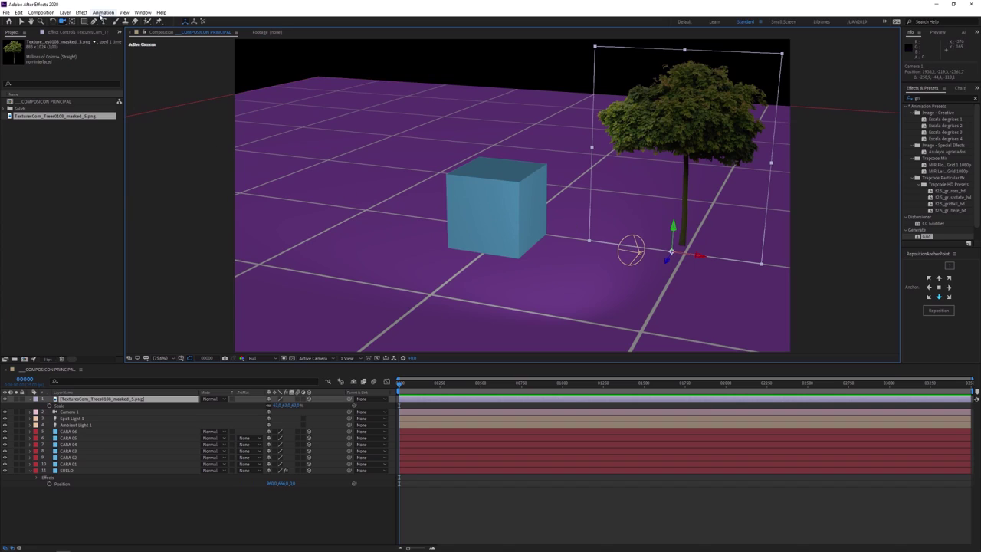
Set the tree layer's Auto-Orientation to Orient Towards Camera and orbit Camera 1 around the scene to a low, nearly frontal view
{"action": "left_click", "coordinate": [65, 12]}
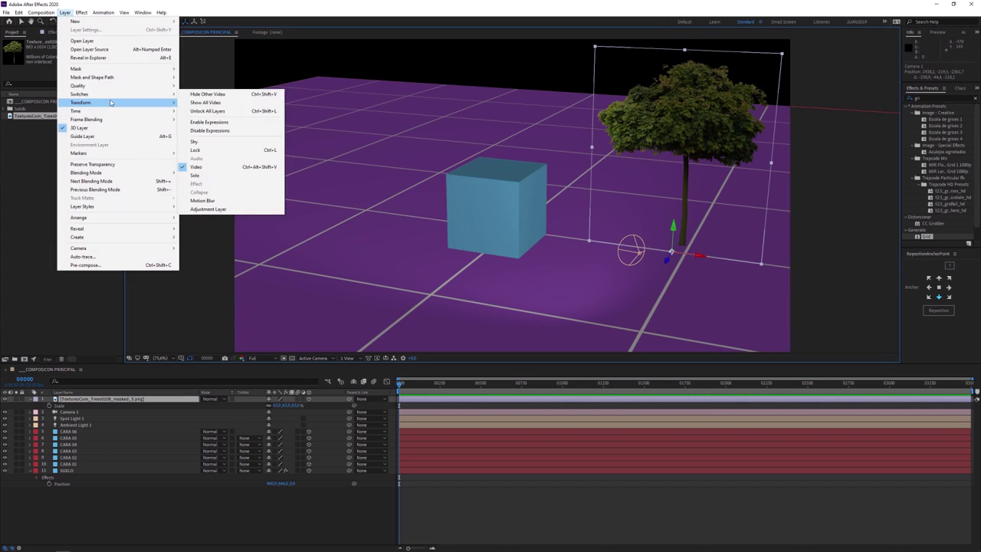
{"action": "mouse_move", "coordinate": [111, 103]}
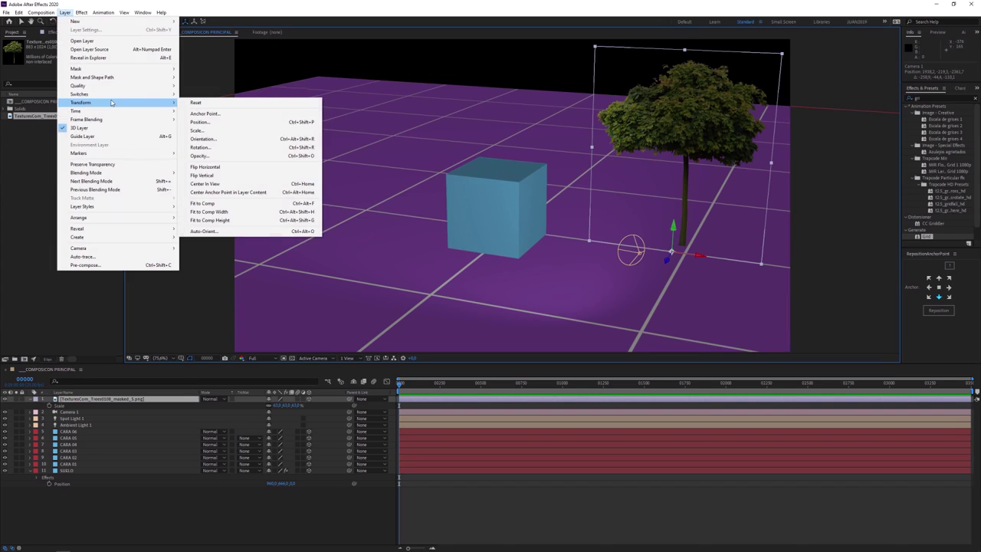
{"action": "left_click", "coordinate": [242, 232]}
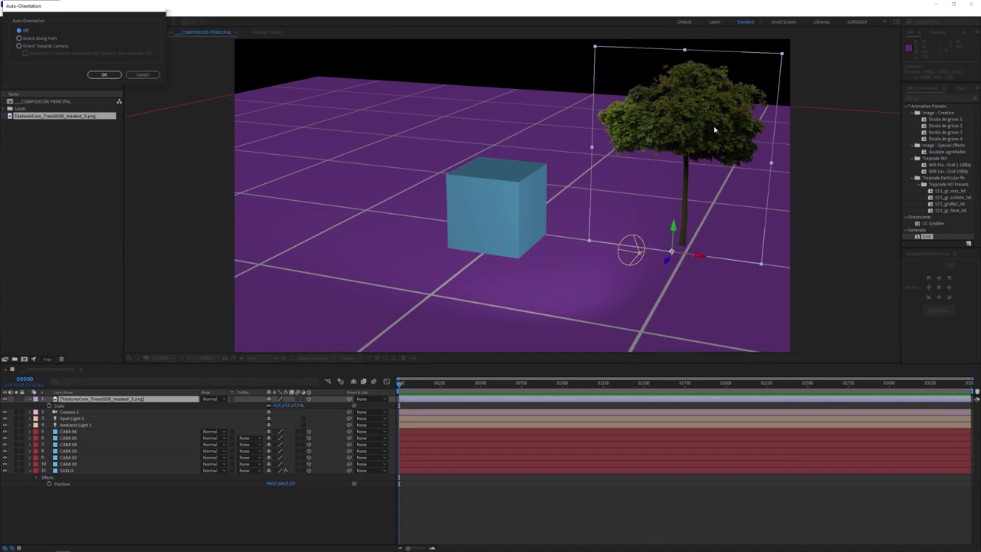
{"action": "left_click_drag", "start_coordinate": [95, 11], "coordinate": [477, 86]}
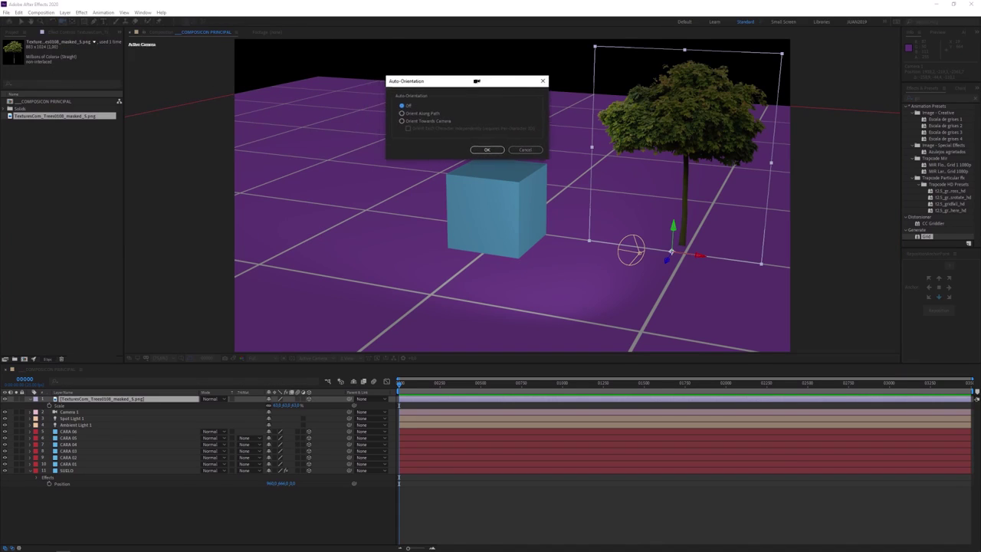
{"action": "left_click", "coordinate": [421, 123]}
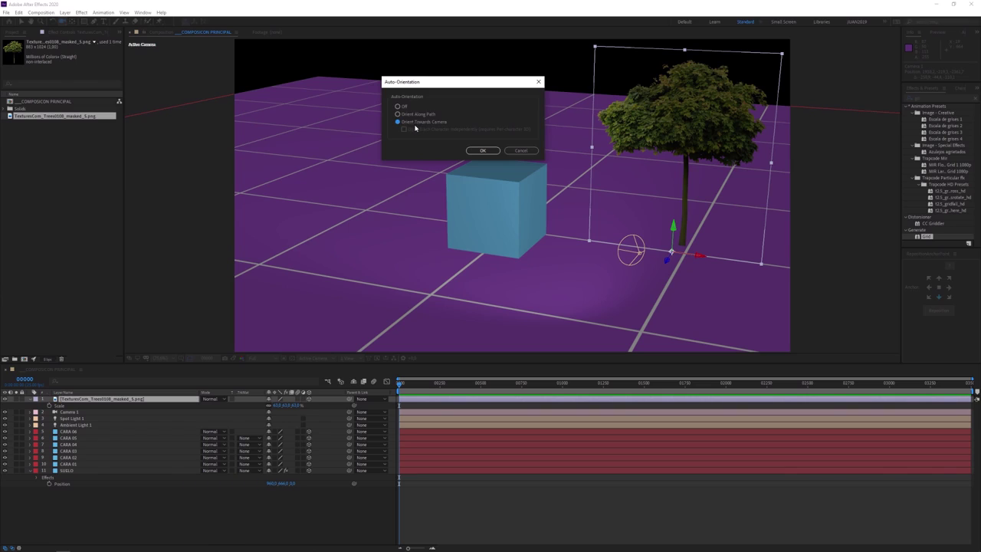
{"action": "left_click", "coordinate": [482, 151]}
{"action": "left_click_drag", "start_coordinate": [582, 211], "coordinate": [565, 284]}
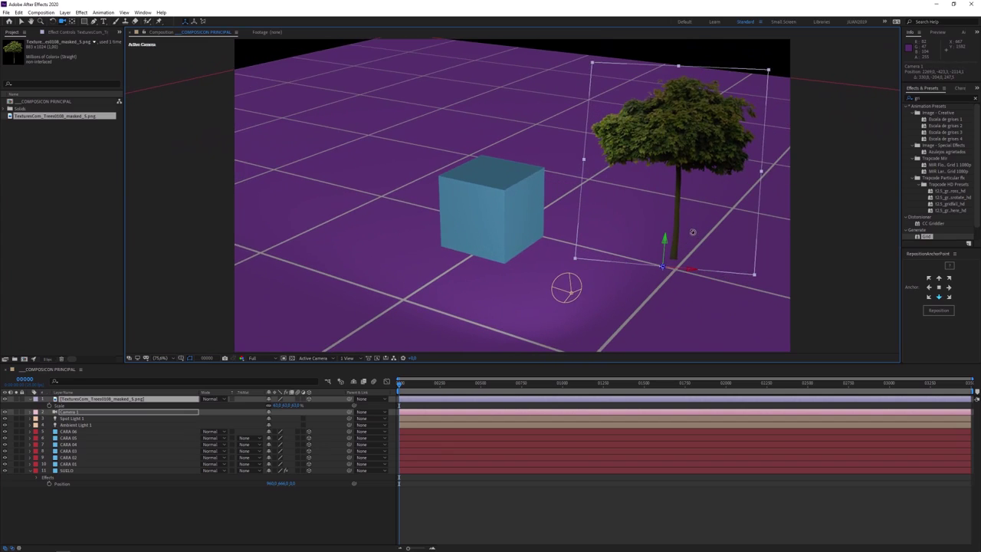
{"action": "left_click_drag", "start_coordinate": [706, 203], "coordinate": [734, 219]}
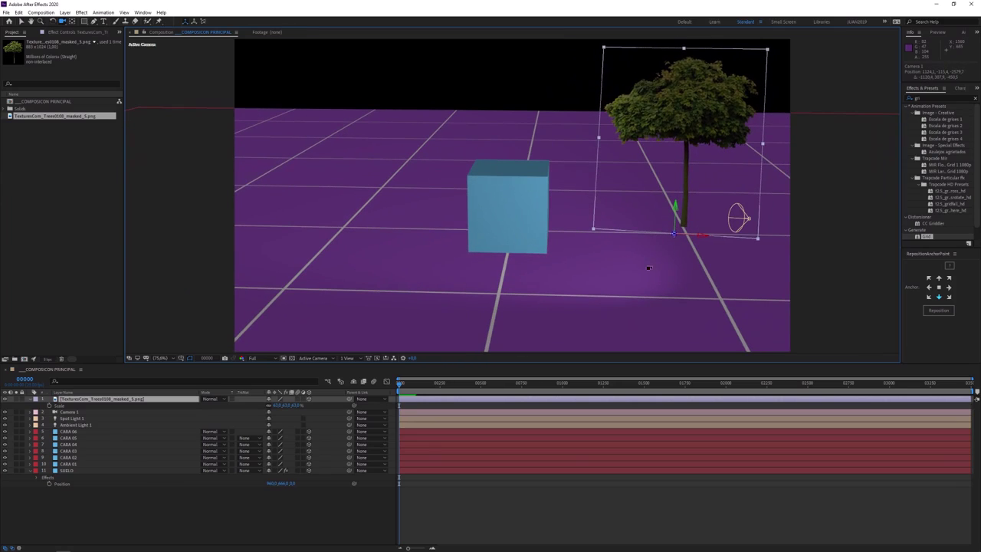
Delete the tree image layer from the main composition and collapse the SUELO layer's properties
{"action": "left_click", "coordinate": [108, 380]}
{"action": "left_click", "coordinate": [128, 398]}
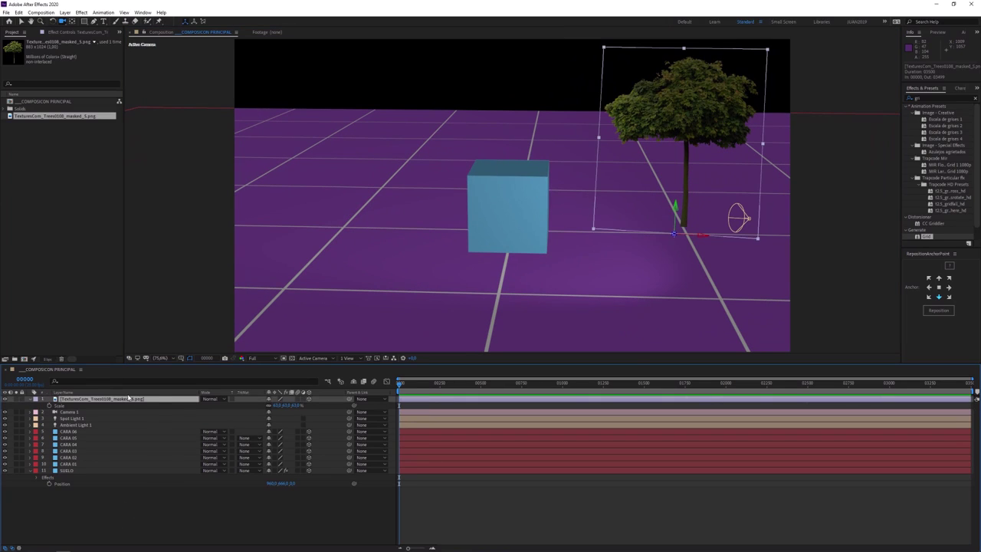
{"action": "key", "text": "Delete"}
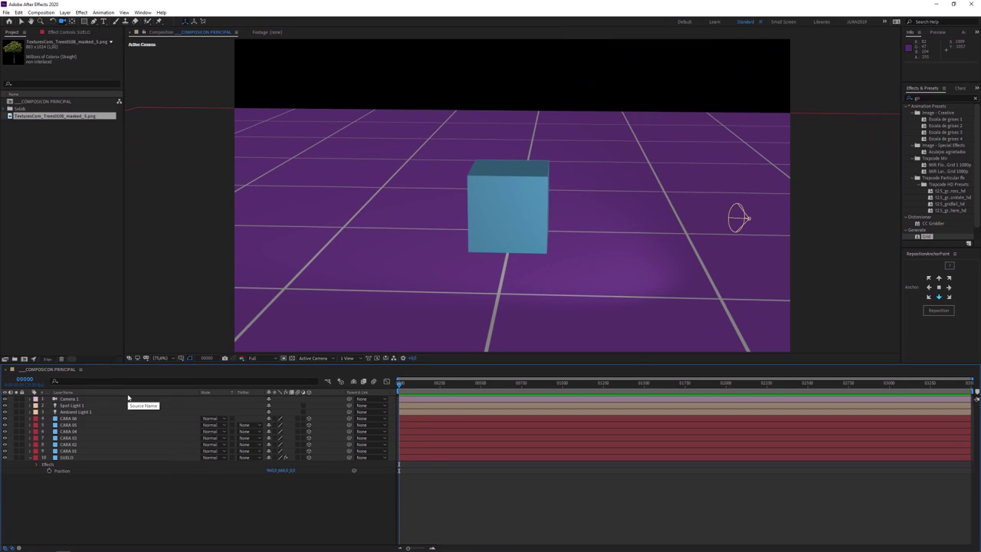
{"action": "left_click", "coordinate": [31, 459]}
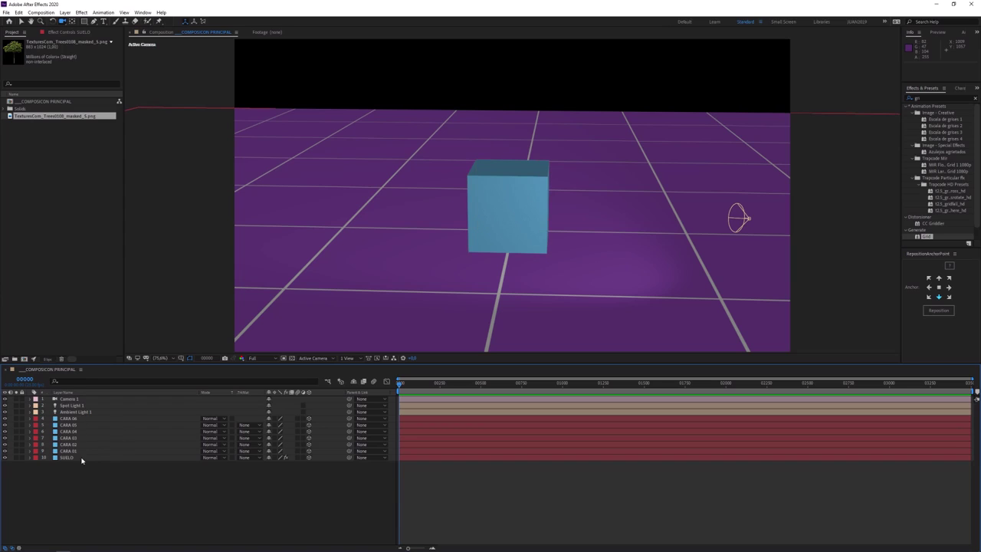
{"action": "left_click", "coordinate": [80, 457]}
{"action": "left_click", "coordinate": [90, 472]}
Pre-compose the six cube face layers CARA 01 to CARA 06 as CUBO 01 and orbit Camera 1 slightly lower
{"action": "left_click", "coordinate": [76, 451]}
{"action": "left_click", "coordinate": [69, 419], "text": "shift"}
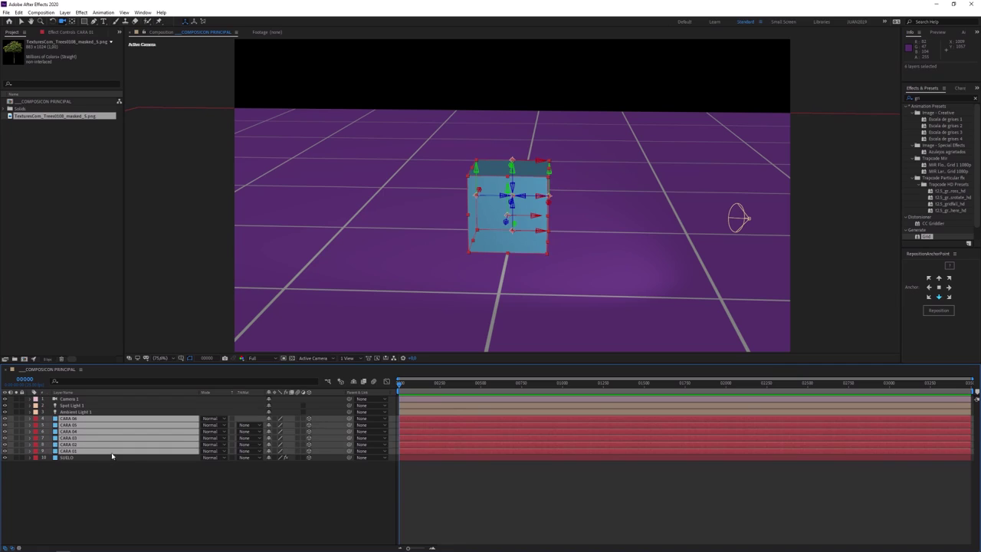
{"action": "key", "text": "ctrl+shift+c"}
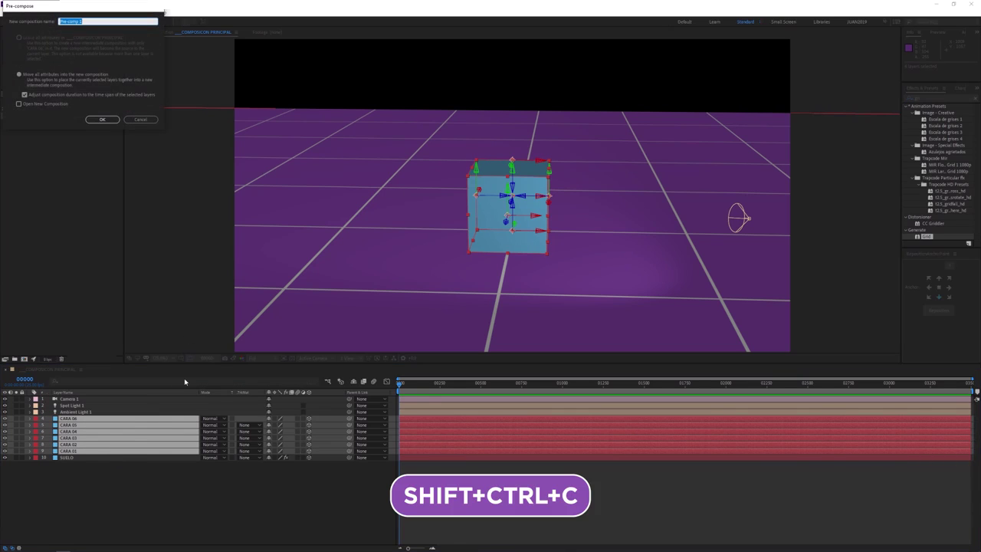
{"action": "type", "text": "CUBO 01"}
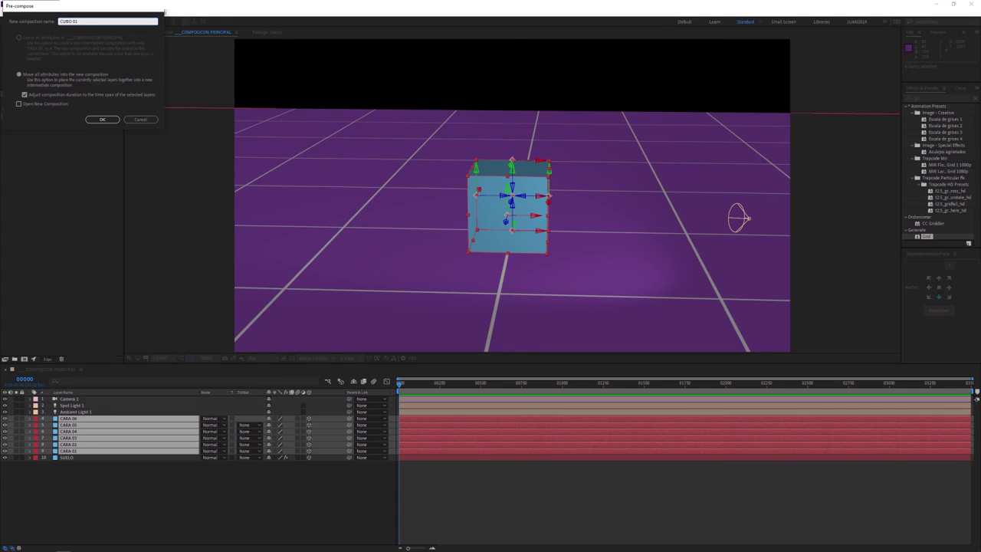
{"action": "key", "text": "Return"}
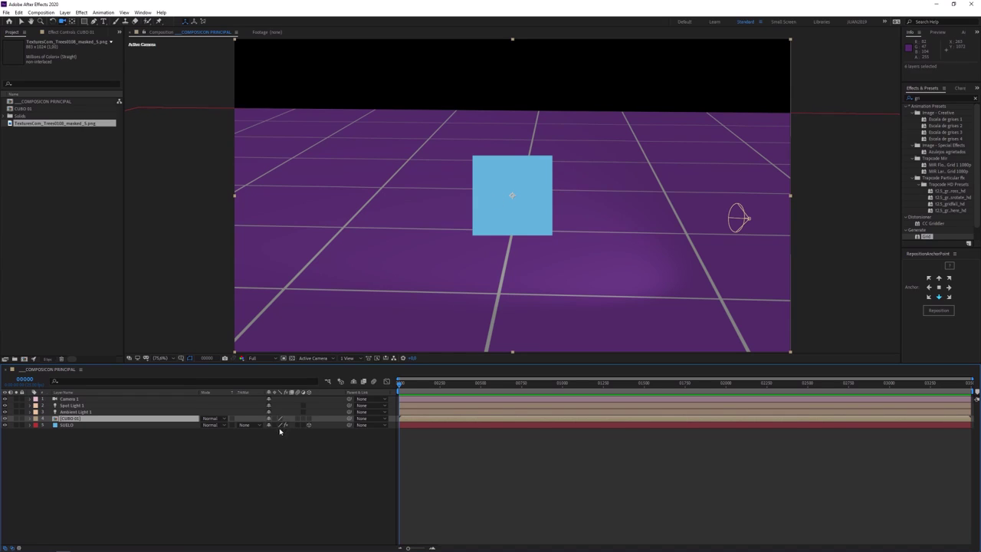
{"action": "mouse_move", "coordinate": [486, 268]}
{"action": "left_mouse_down"}
{"action": "mouse_move", "coordinate": [451, 280]}
{"action": "mouse_move", "coordinate": [479, 274]}
{"action": "mouse_move", "coordinate": [496, 253]}
{"action": "mouse_move", "coordinate": [478, 258]}
{"action": "mouse_move", "coordinate": [481, 269]}
{"action": "left_mouse_up"}
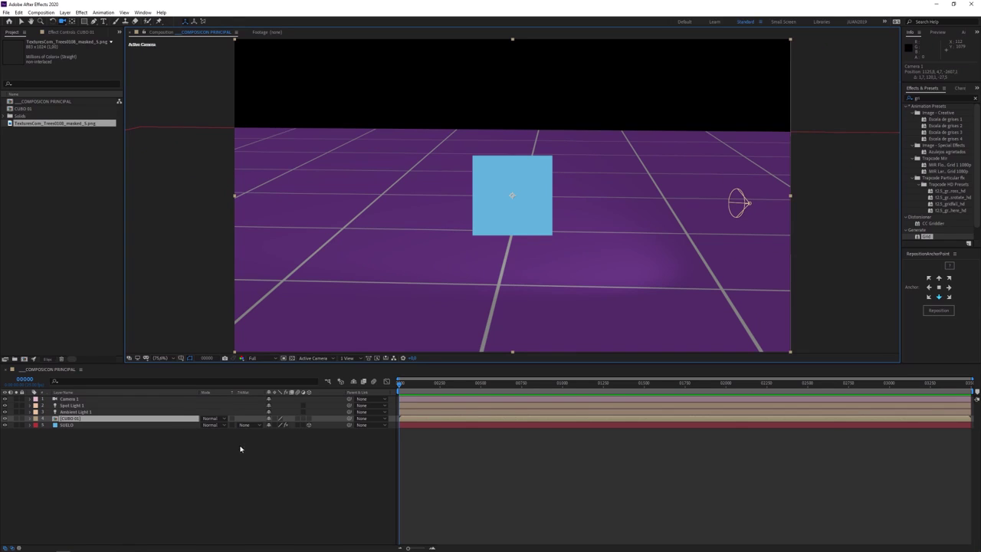
Open the CUBO 01 composition, orbit around the cube in Custom View 1, and return to the main composition
{"action": "double_click", "coordinate": [184, 420]}
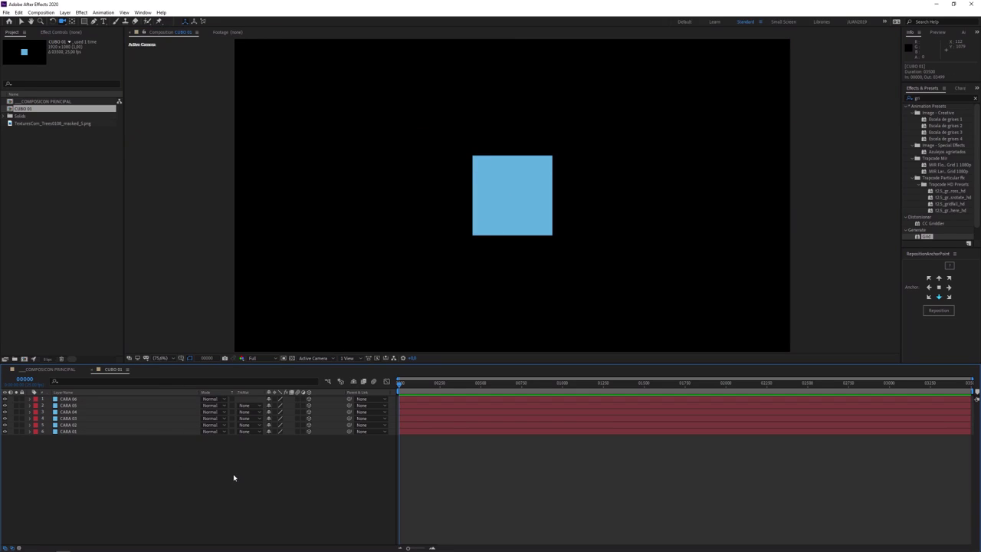
{"action": "left_click", "coordinate": [314, 358]}
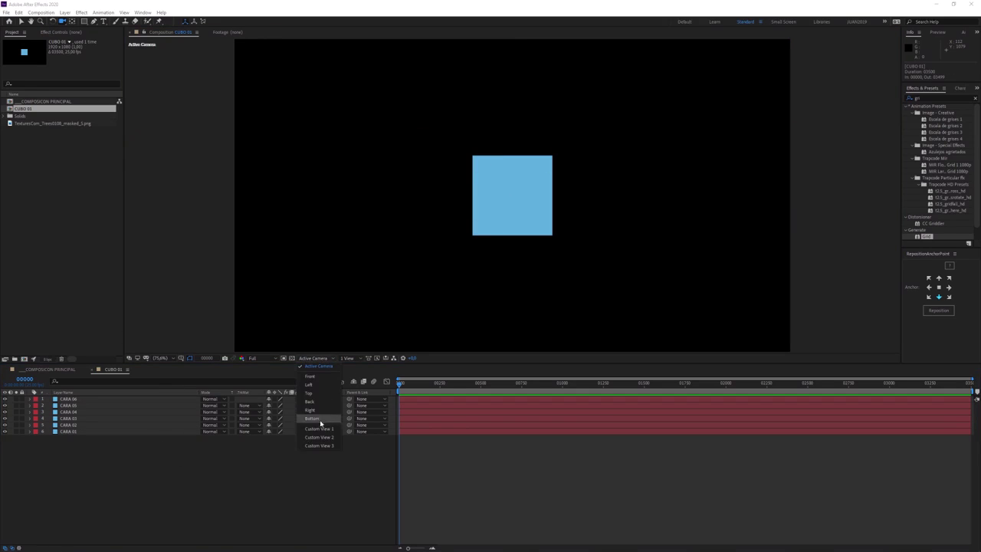
{"action": "left_click", "coordinate": [317, 428]}
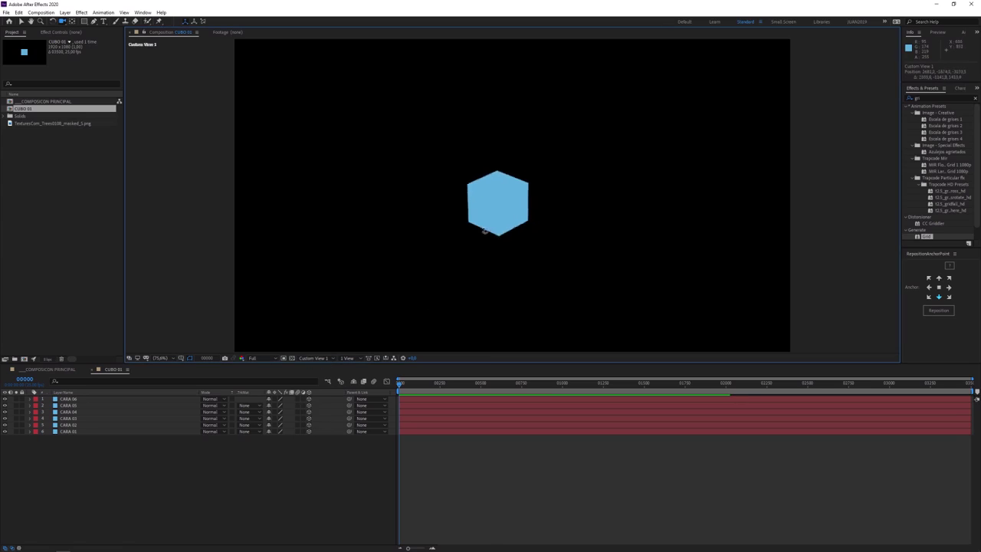
{"action": "key", "text": "Tab"}
{"action": "left_click", "coordinate": [248, 499]}
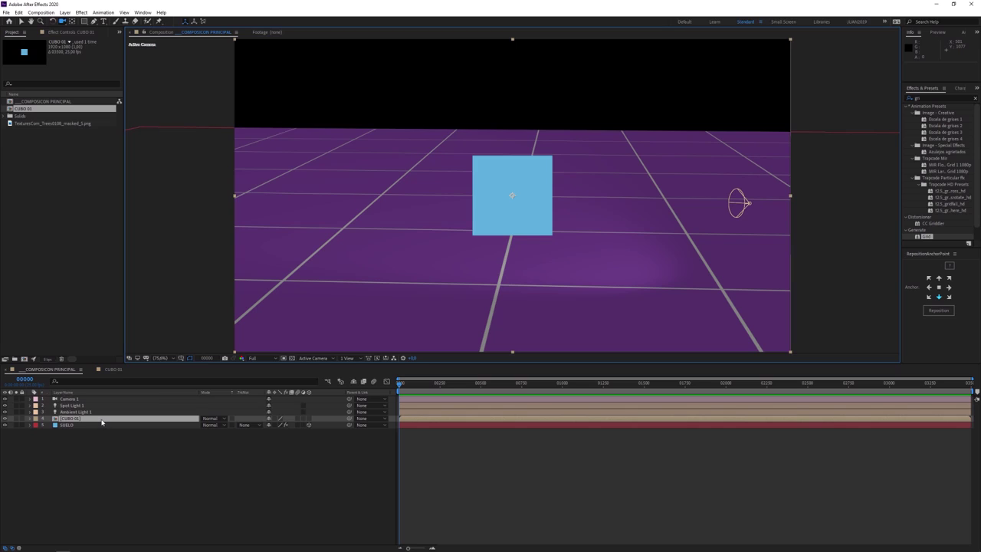
Look into the CUBO 01 precomposition once more, return to the main composition, and enable Collapse Transformations on the CUBO 01 layer
{"action": "double_click", "coordinate": [179, 418]}
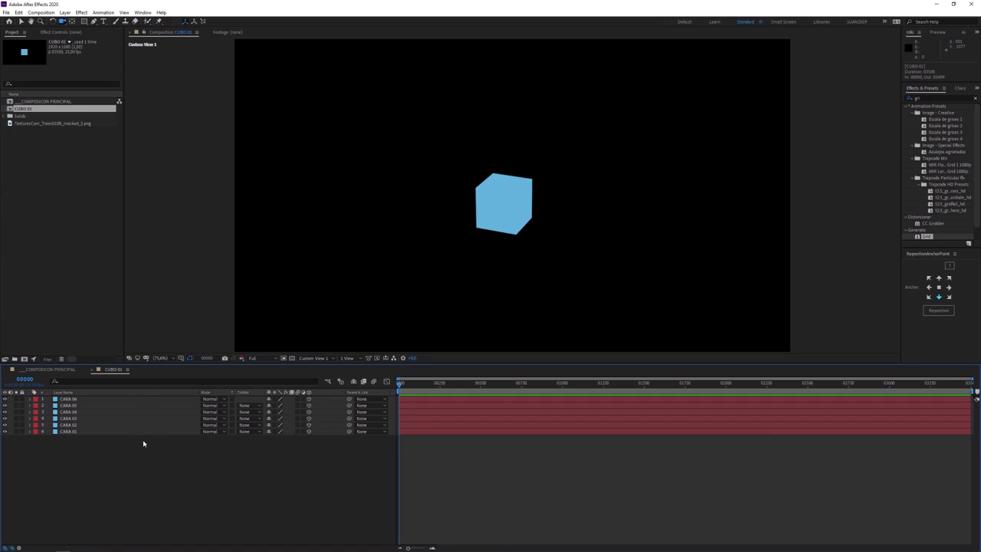
{"action": "key", "text": "Tab"}
{"action": "left_click", "coordinate": [213, 475]}
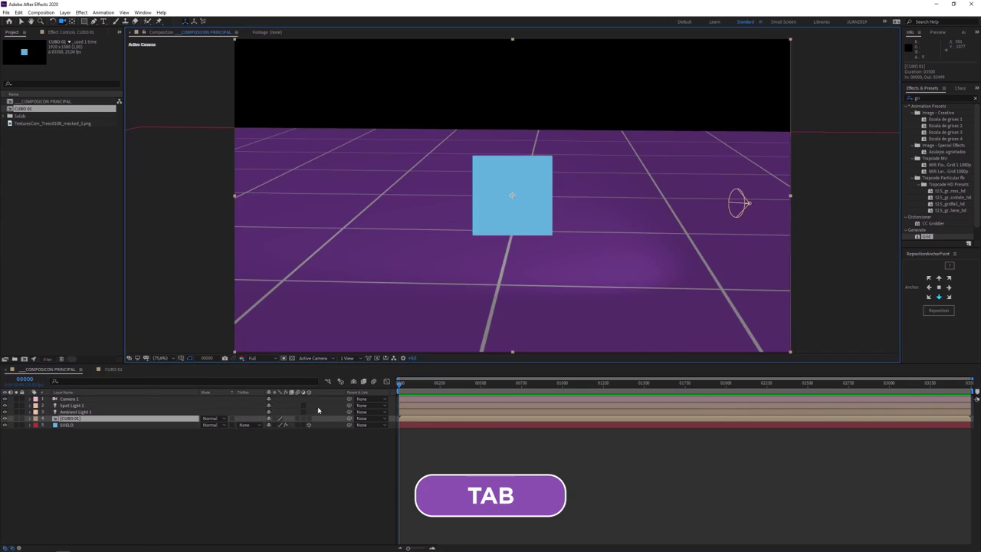
{"action": "left_click", "coordinate": [277, 419]}
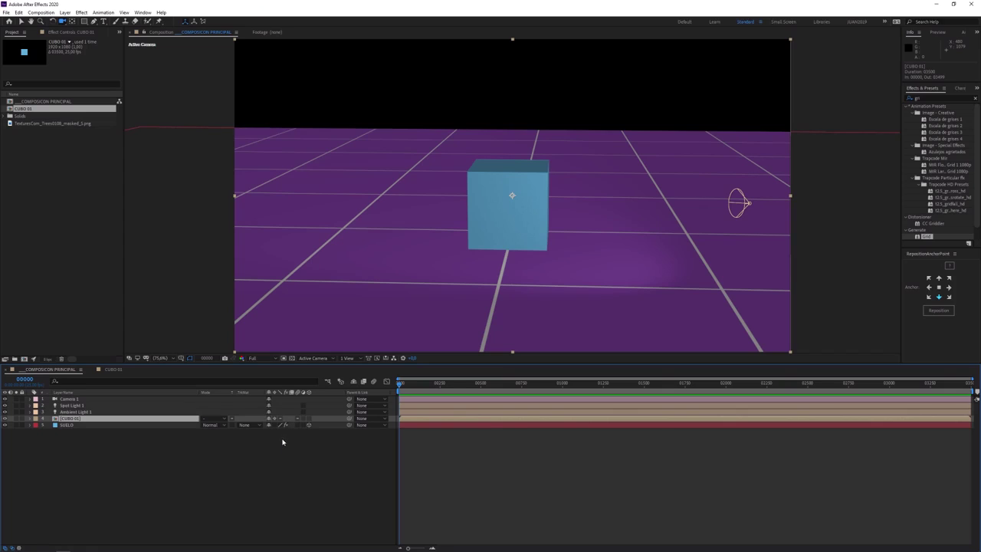
Examine Spot Light 1's transform and light options, including its shadow settings, and collapse them again
{"action": "left_click", "coordinate": [81, 406]}
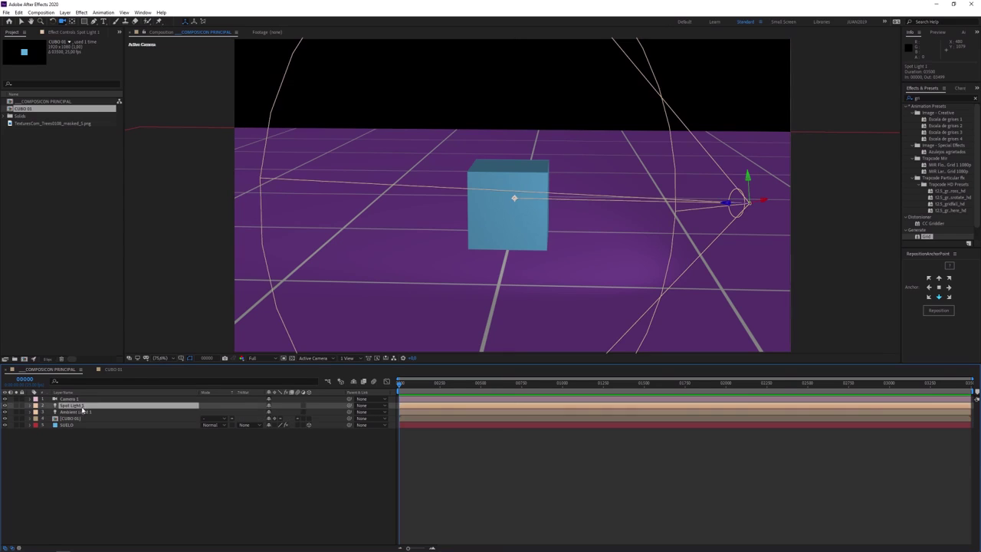
{"action": "left_click", "coordinate": [31, 406]}
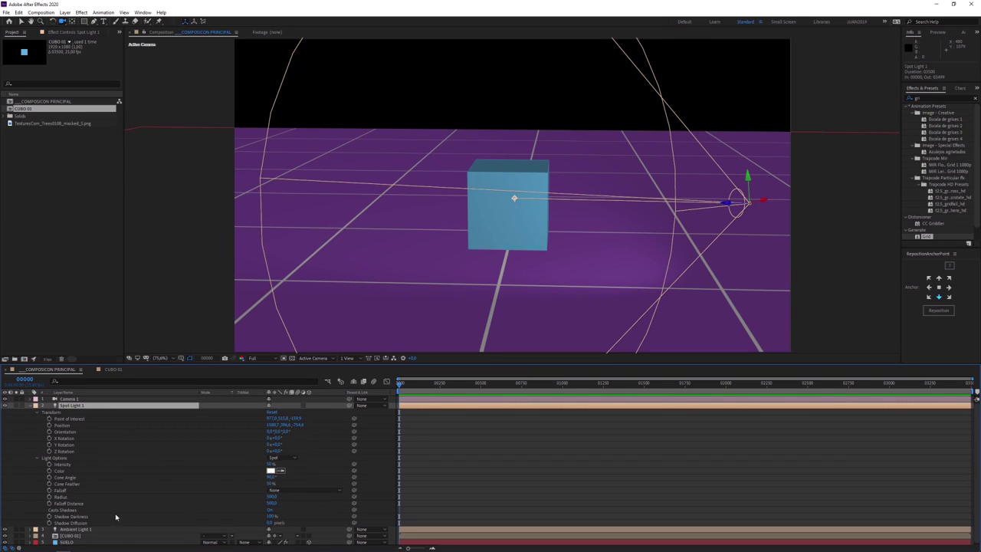
{"action": "left_click", "coordinate": [31, 406]}
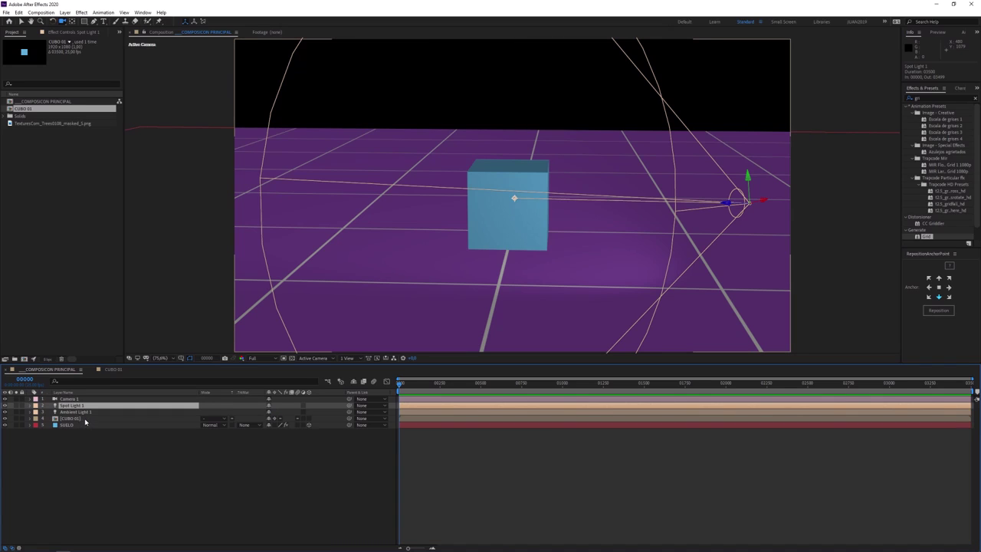
Open the CUBO 01 precomposition and turn Casts Shadows on for all six layers, CARA 01 to CARA 06
{"action": "left_click", "coordinate": [85, 419]}
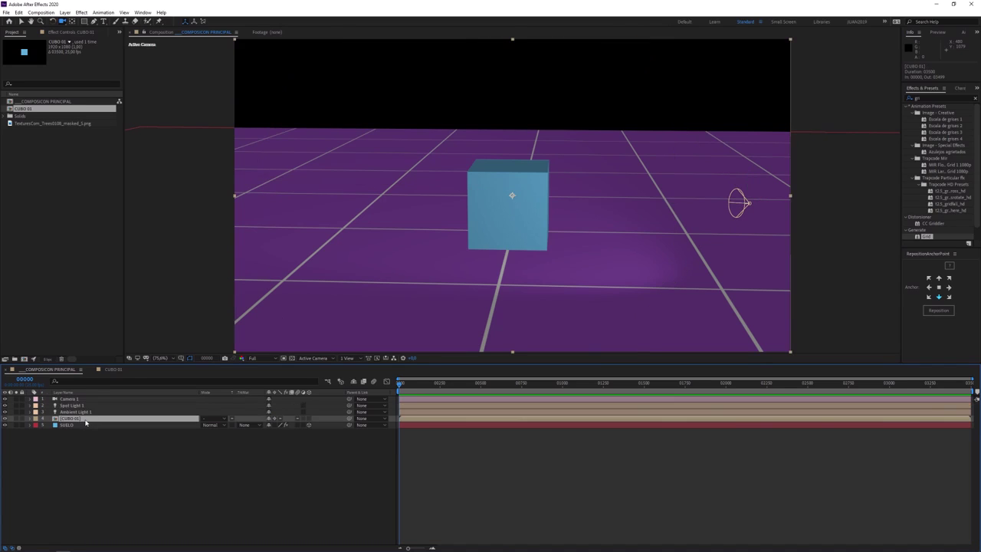
{"action": "double_click", "coordinate": [86, 420]}
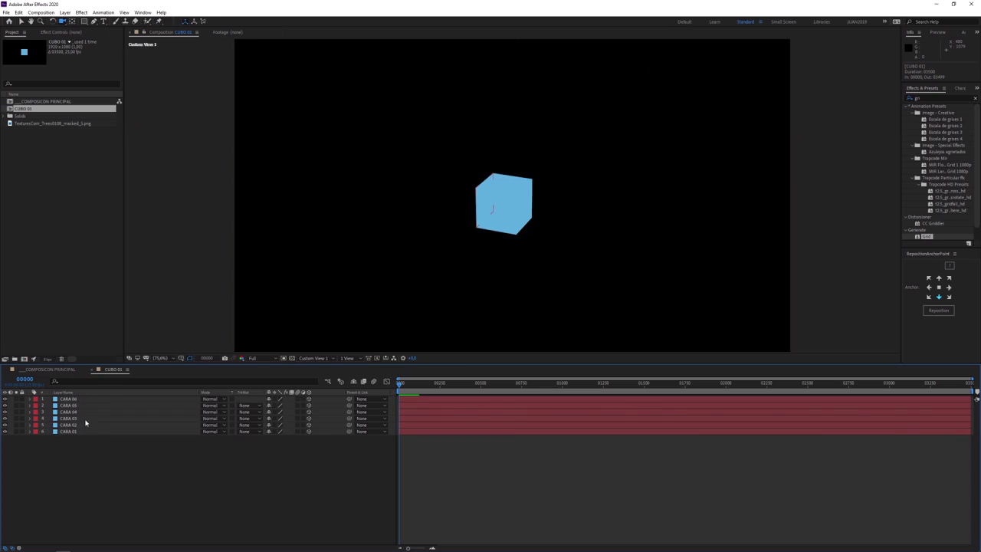
{"action": "left_click_drag", "start_coordinate": [90, 450], "coordinate": [87, 405]}
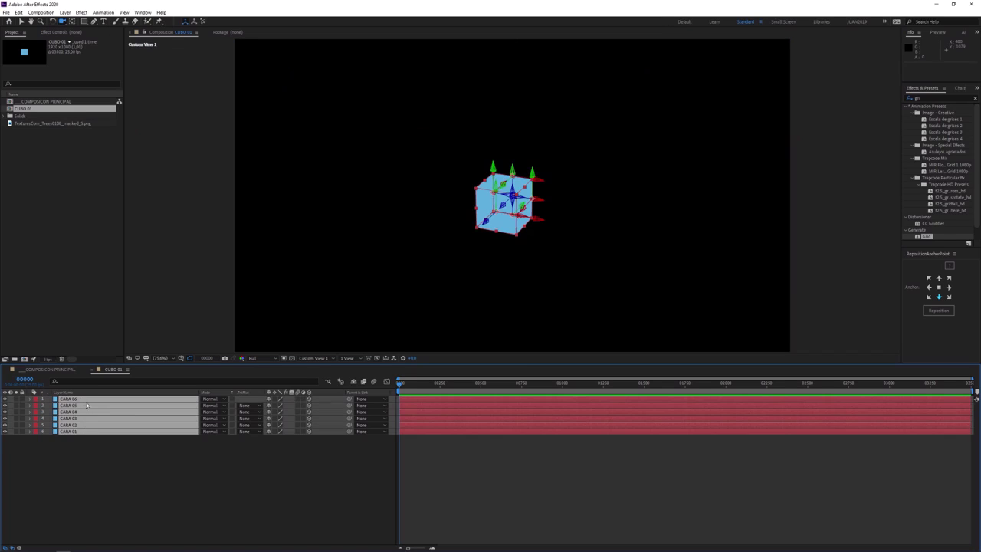
{"action": "key", "text": "ctrl+less"}
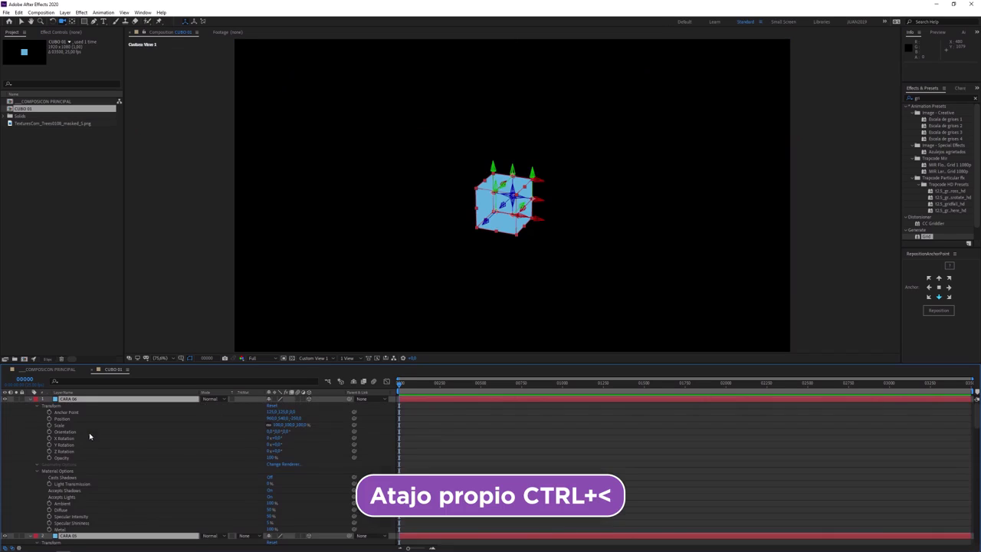
{"action": "left_click", "coordinate": [272, 478]}
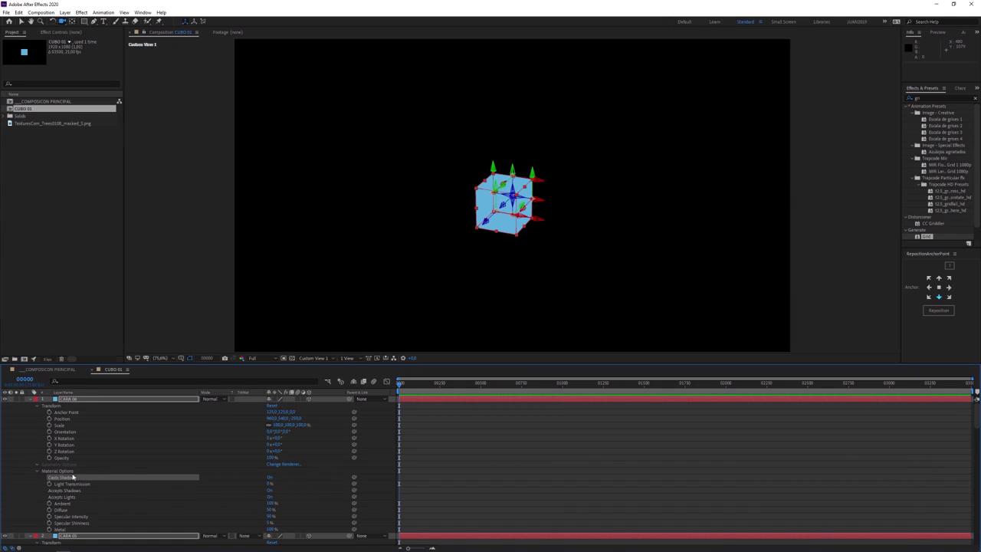
{"action": "scroll", "coordinate": [320, 491], "scroll_direction": "down", "scroll_amount": 5}
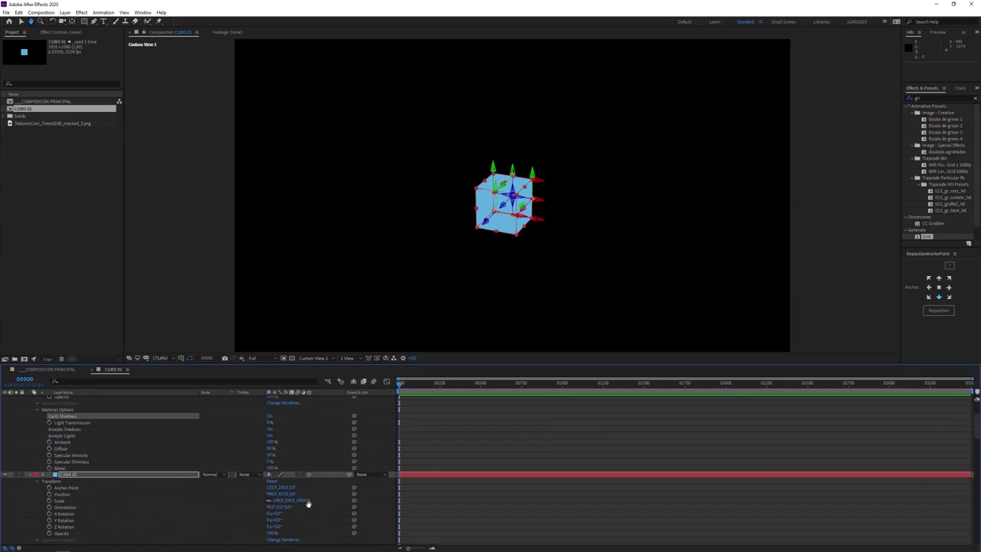
{"action": "scroll", "coordinate": [318, 478], "scroll_direction": "down", "scroll_amount": 10}
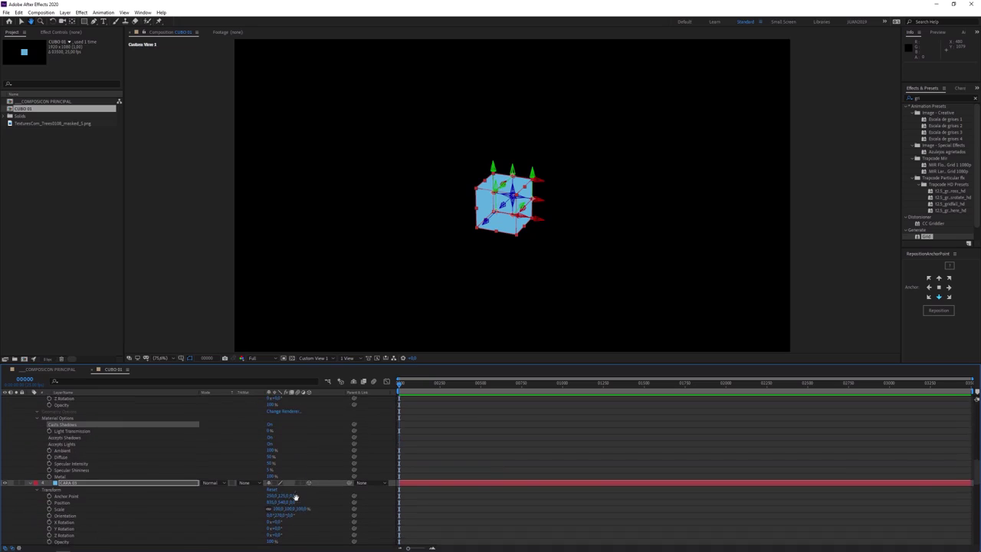
Collapse the properties of all CARA layers and return to the main composition
{"action": "key", "text": "ctrl+a"}
{"action": "key", "text": "s"}
{"action": "key", "text": "s"}
{"action": "left_click", "coordinate": [281, 509]}
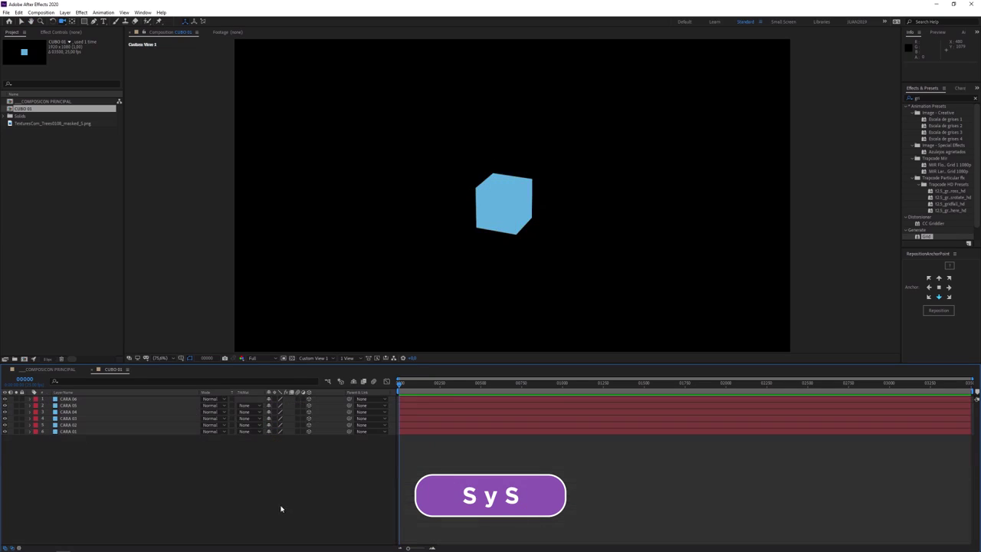
{"action": "key", "text": "Tab"}
{"action": "left_click", "coordinate": [245, 504]}
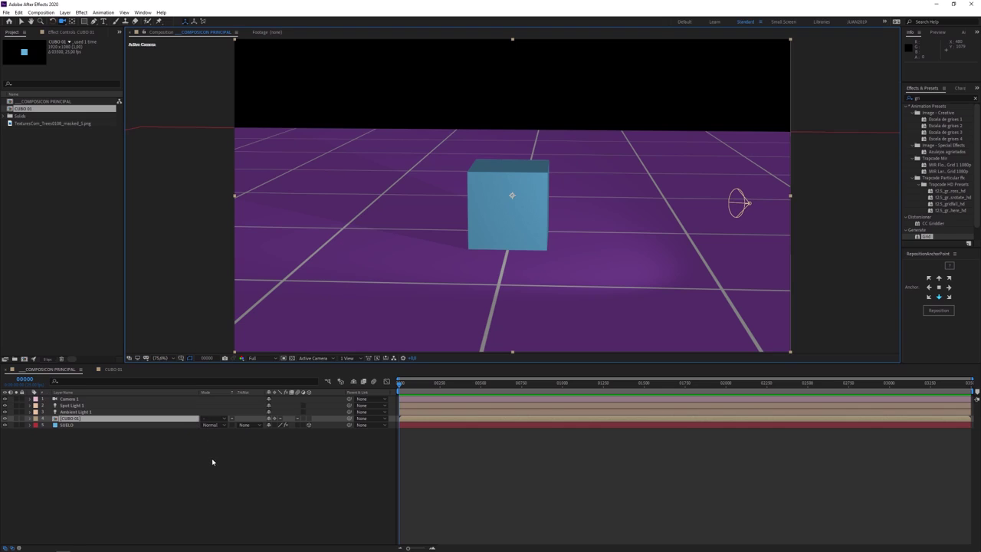
Reopen the CUBO 01 precomposition and view it through Active Camera
{"action": "left_click", "coordinate": [96, 421]}
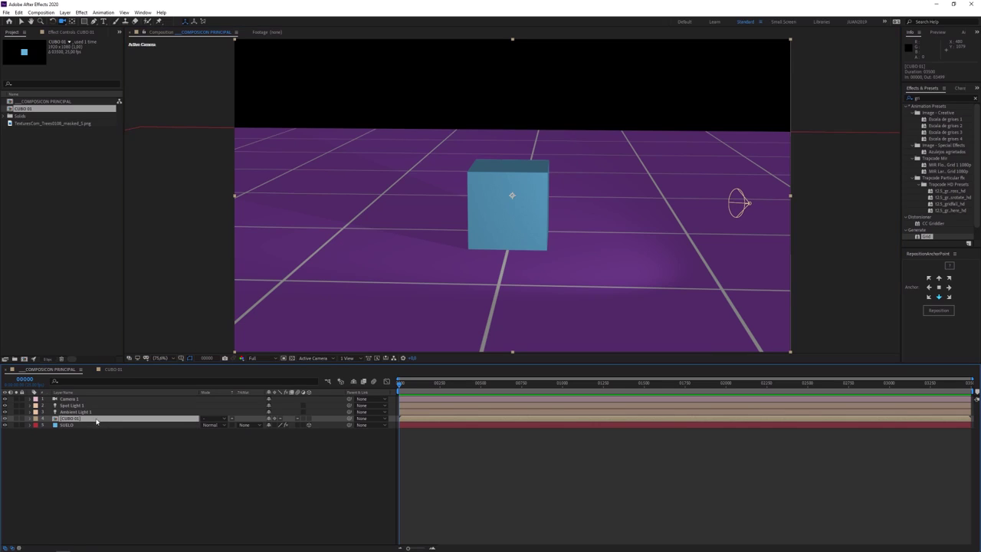
{"action": "double_click", "coordinate": [100, 421]}
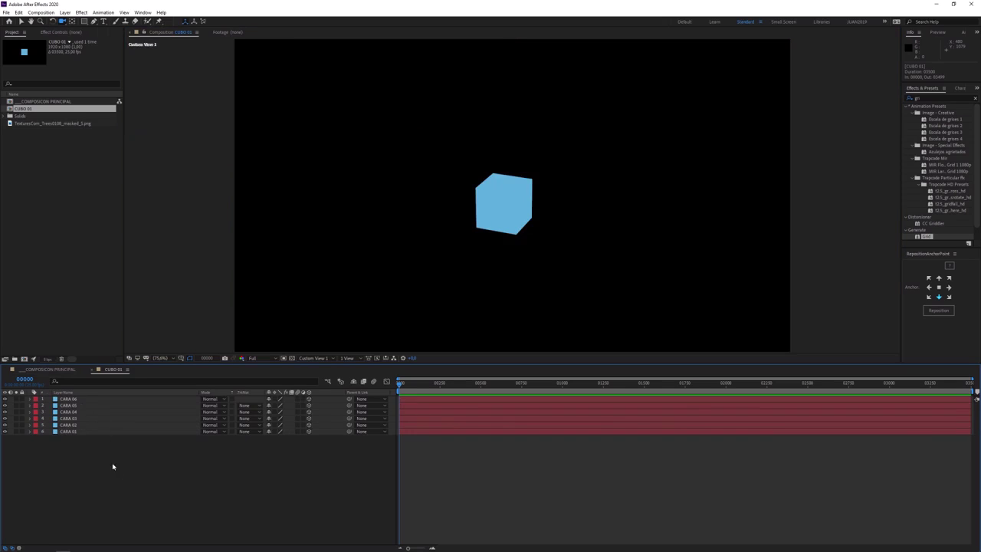
{"action": "left_click", "coordinate": [315, 358]}
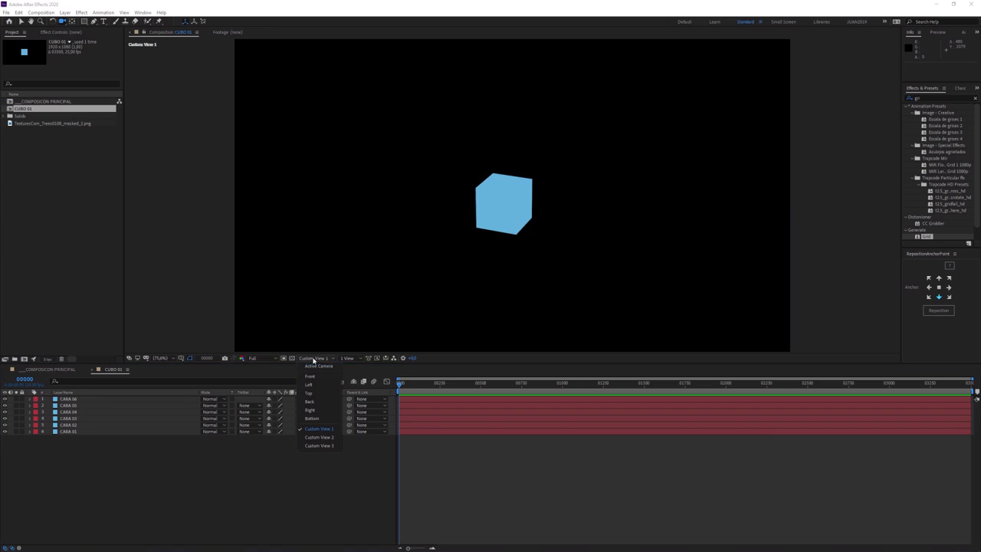
{"action": "left_click", "coordinate": [313, 369]}
{"action": "left_click", "coordinate": [295, 483]}
Add a null object to CUBO 01, make it a 3D layer, and set its Z position to -125
{"action": "key", "text": "ctrl+alt+shift+y"}
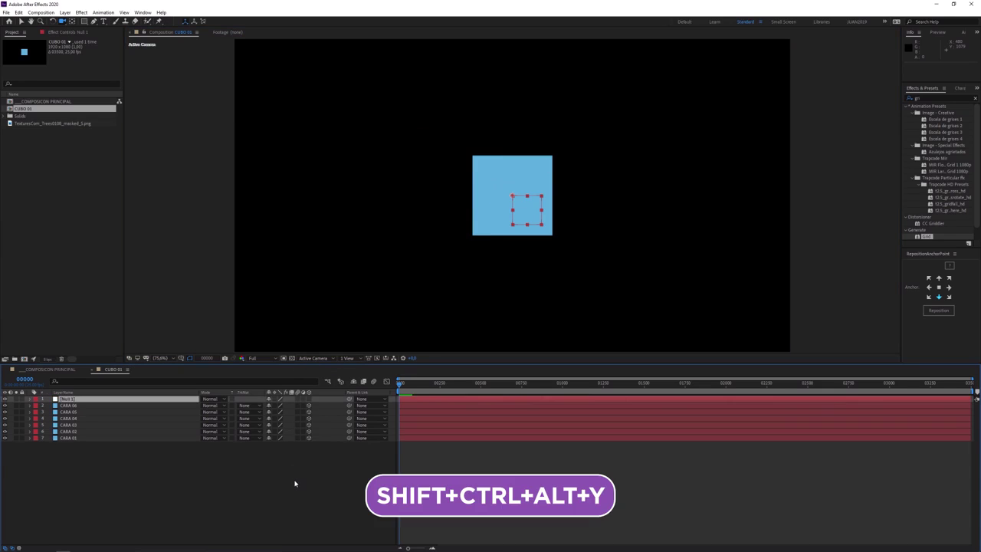
{"action": "left_click", "coordinate": [309, 400]}
{"action": "key", "text": "p"}
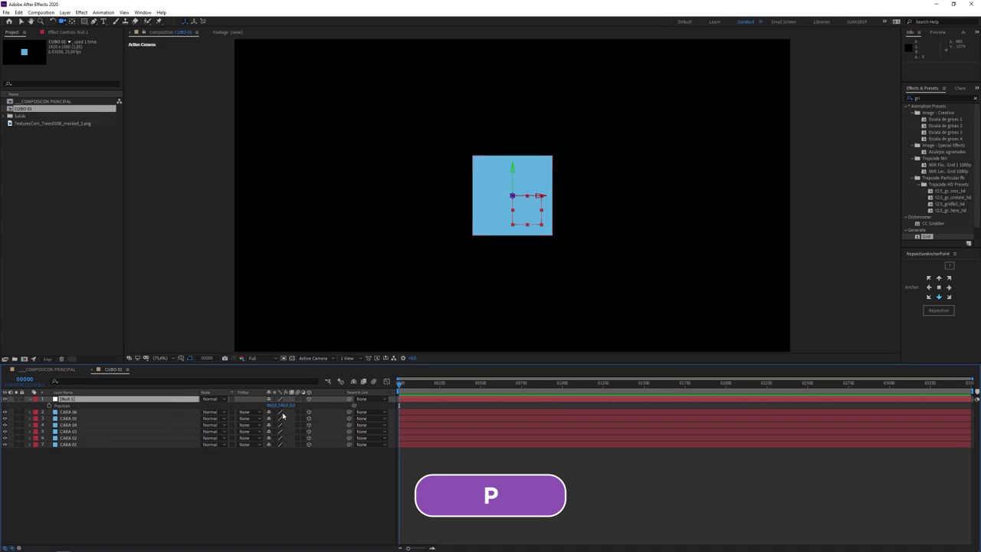
{"action": "left_click", "coordinate": [295, 405]}
{"action": "type", "text": "-0"}
{"action": "key", "text": "Return"}
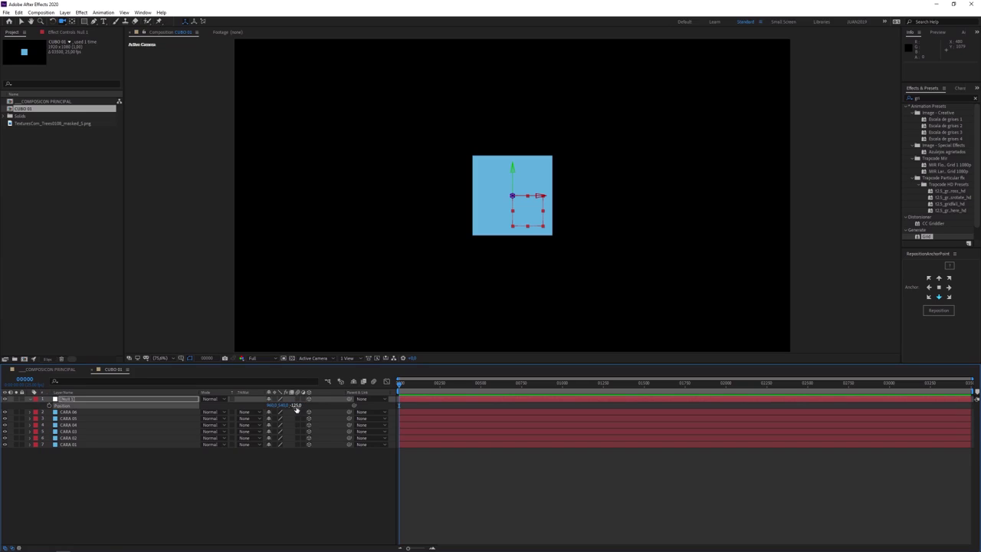
Parent the six layers CARA 01 to CARA 06 to the new null object
{"action": "left_click_drag", "start_coordinate": [124, 483], "coordinate": [95, 412]}
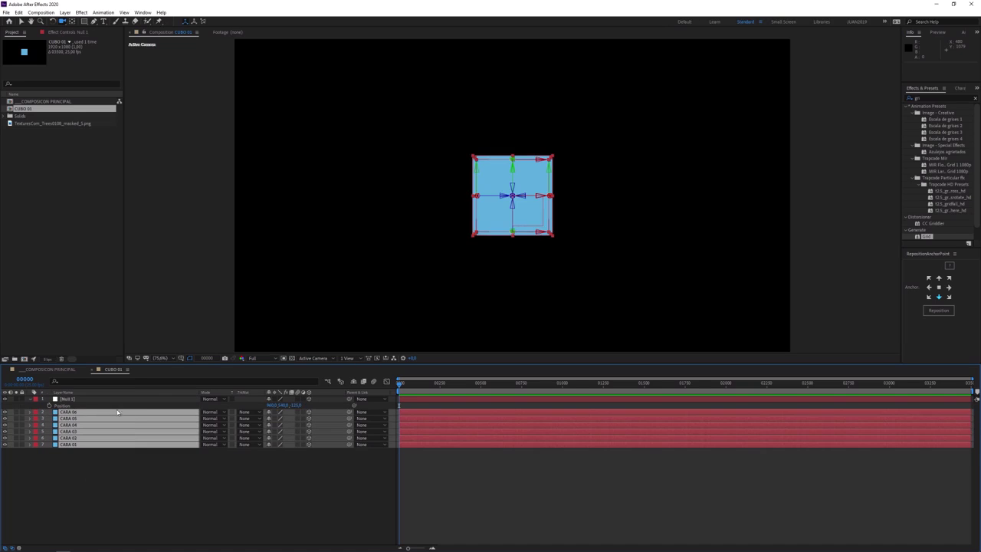
{"action": "left_click_drag", "start_coordinate": [349, 418], "coordinate": [95, 399]}
{"action": "key", "text": "p"}
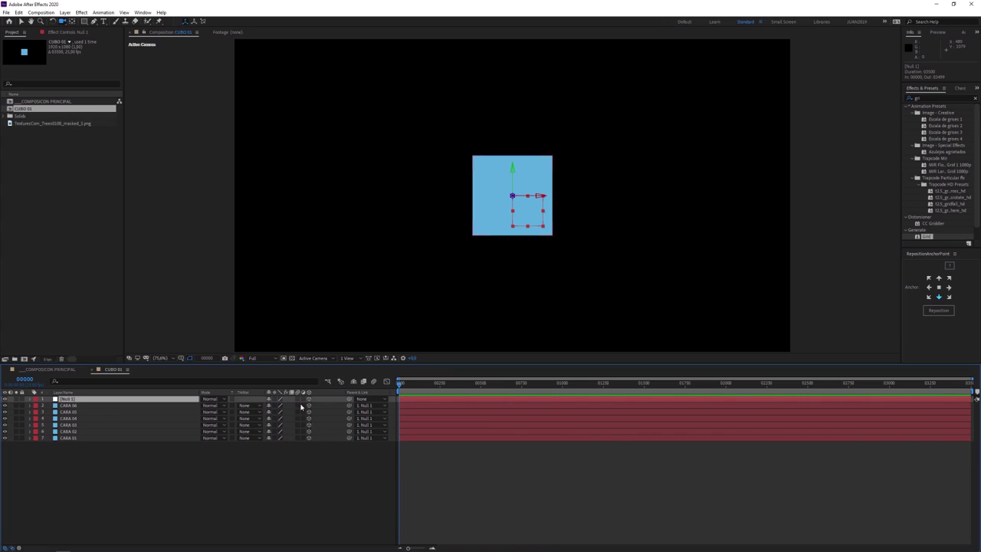
Try moving the cube through the null's position values, and undo the moves
{"action": "key", "text": "p"}
{"action": "left_click_drag", "start_coordinate": [297, 406], "coordinate": [506, 406]}
{"action": "left_click_drag", "start_coordinate": [270, 406], "coordinate": [305, 416]}
{"action": "key", "text": "ctrl+z"}
{"action": "key", "text": "ctrl+z"}
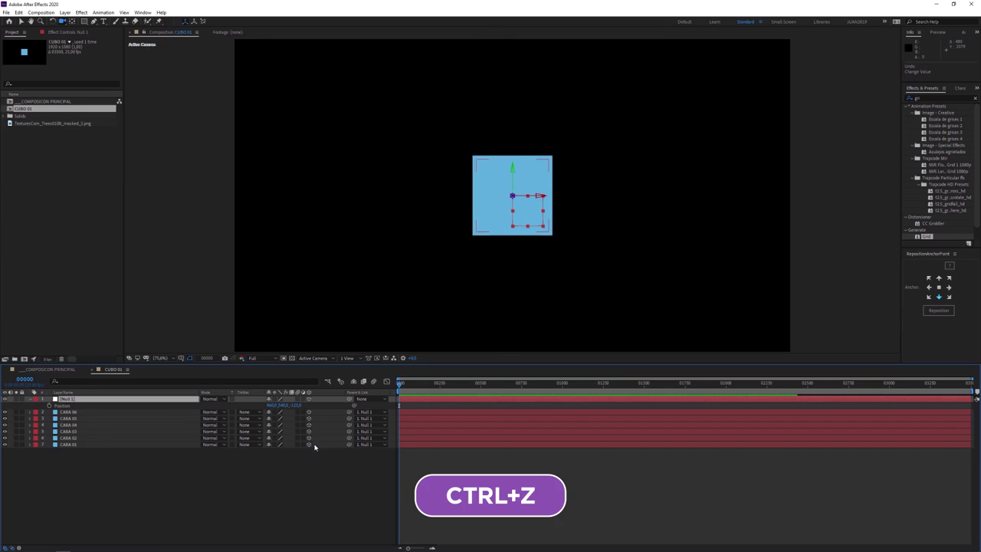
Try rotating the null around Y, undo the rotation, and restore the CARA layers' parenting to the null
{"action": "left_click", "coordinate": [168, 401]}
{"action": "key", "text": "r"}
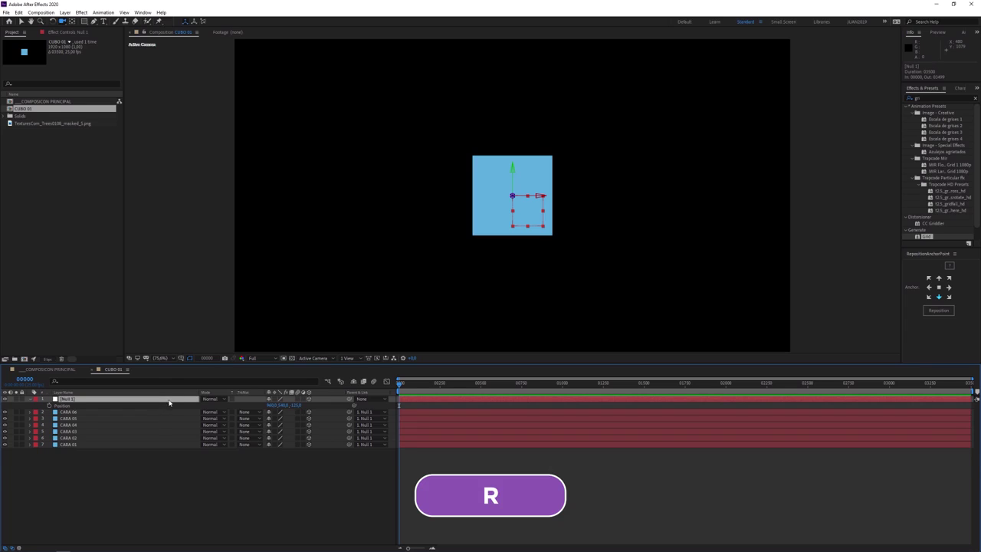
{"action": "left_click_drag", "start_coordinate": [274, 418], "coordinate": [241, 438]}
{"action": "key", "text": "ctrl+z"}
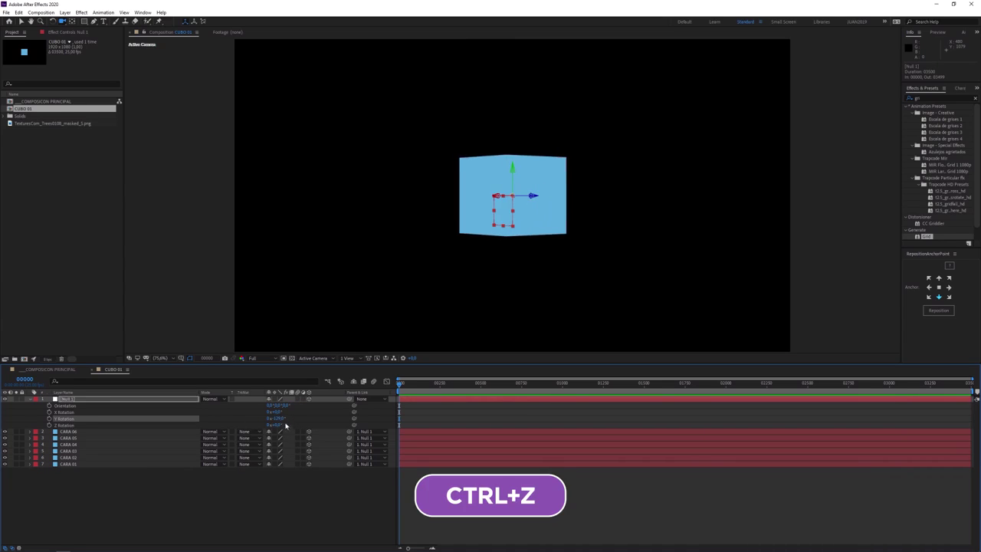
{"action": "key", "text": "ctrl+z"}
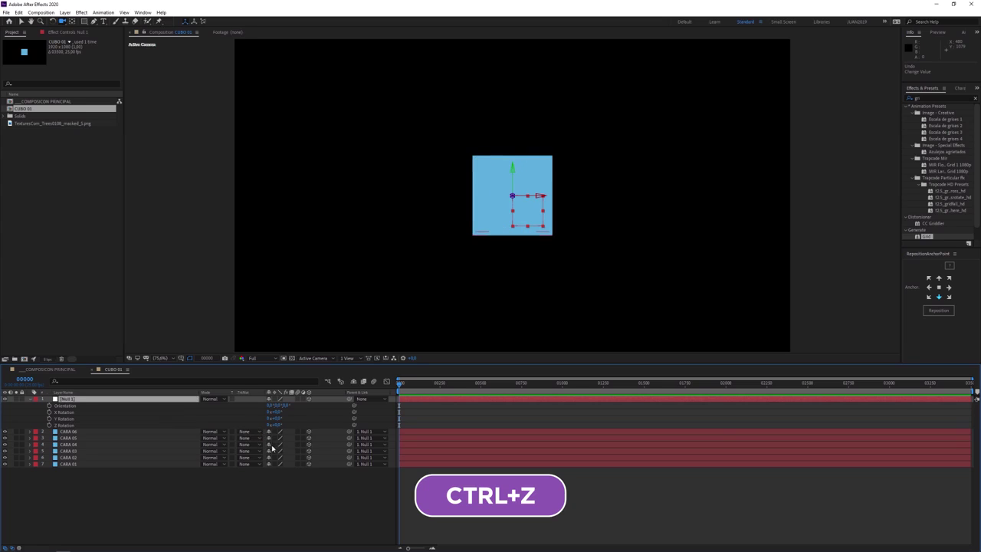
{"action": "key", "text": "ctrl+z"}
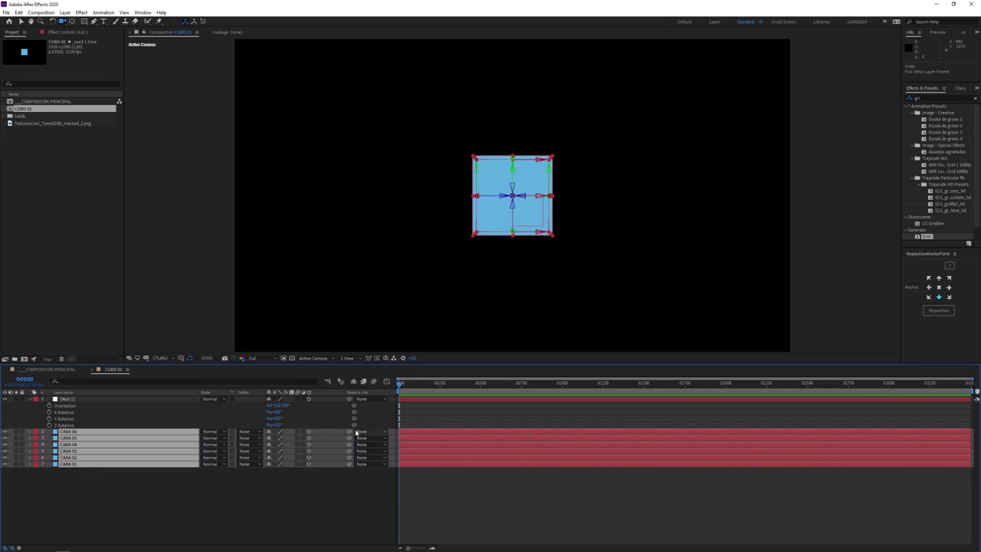
{"action": "left_click_drag", "start_coordinate": [349, 432], "coordinate": [75, 400]}
Rename the null layer as AXIS and collapse its rotation properties
{"action": "left_click", "coordinate": [66, 399]}
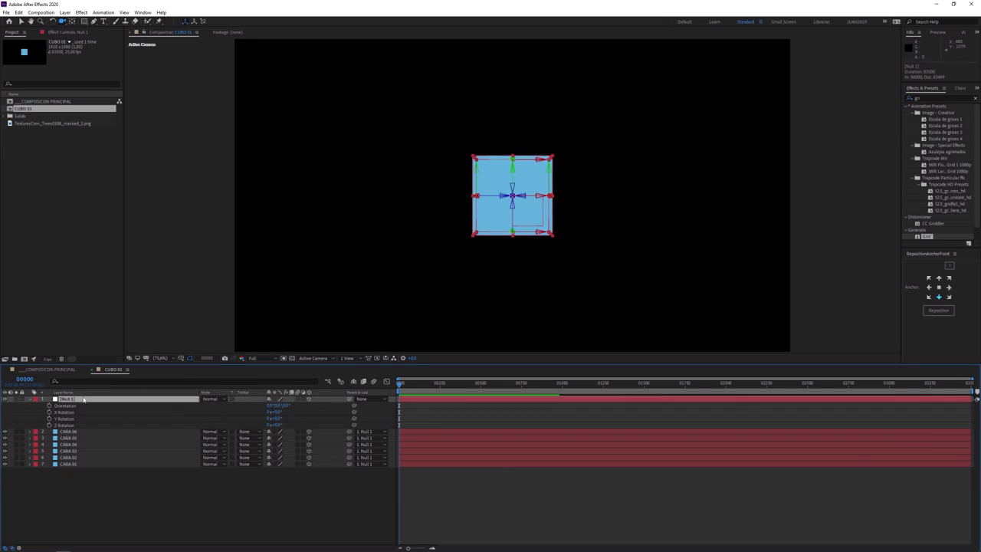
{"action": "key", "text": "Return"}
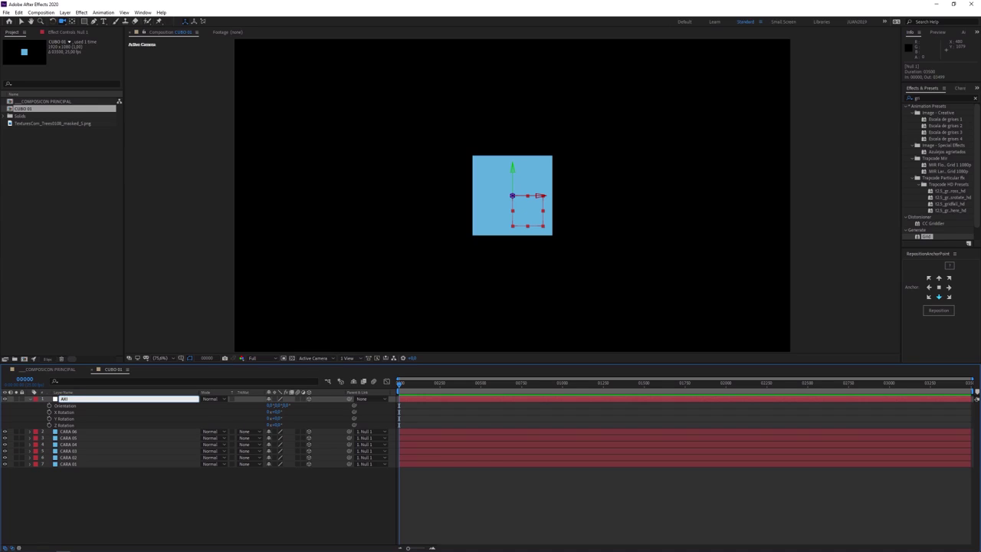
{"action": "type", "text": "AXIS"}
{"action": "key", "text": "Return"}
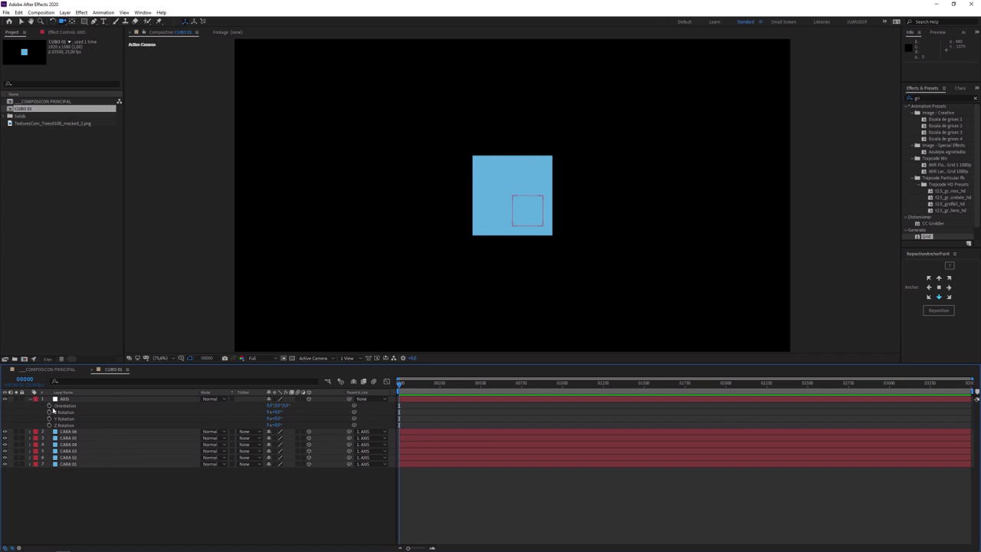
{"action": "left_click", "coordinate": [30, 399]}
Return to the main composition and make the CUBO 01 layer a 3D layer
{"action": "key", "text": "Tab"}
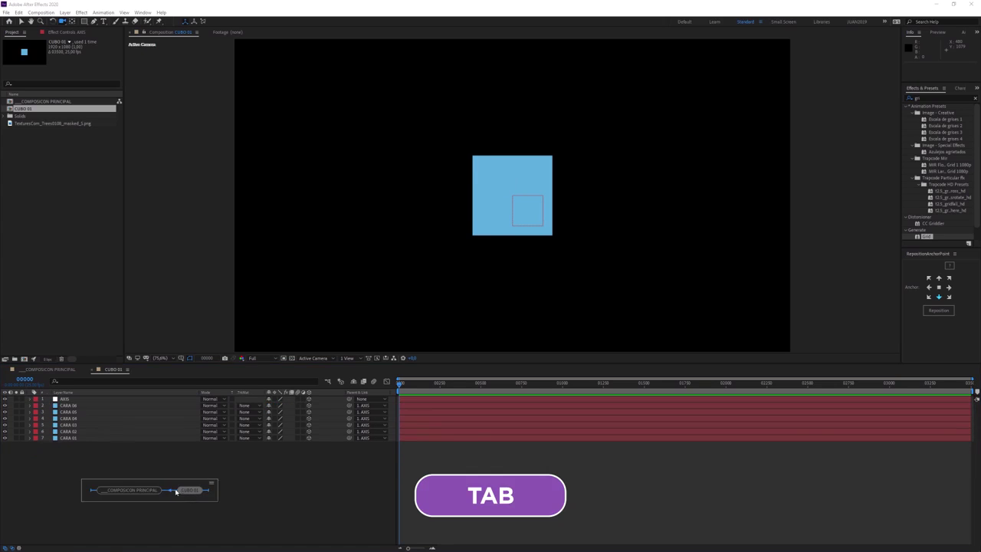
{"action": "left_click", "coordinate": [150, 493]}
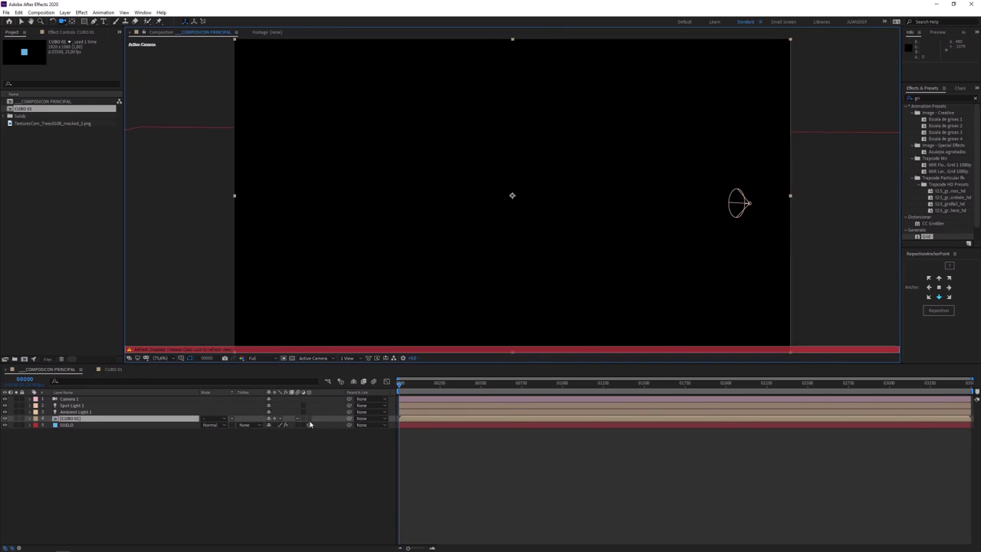
{"action": "key", "text": "Caps_Lock"}
{"action": "left_click", "coordinate": [309, 419]}
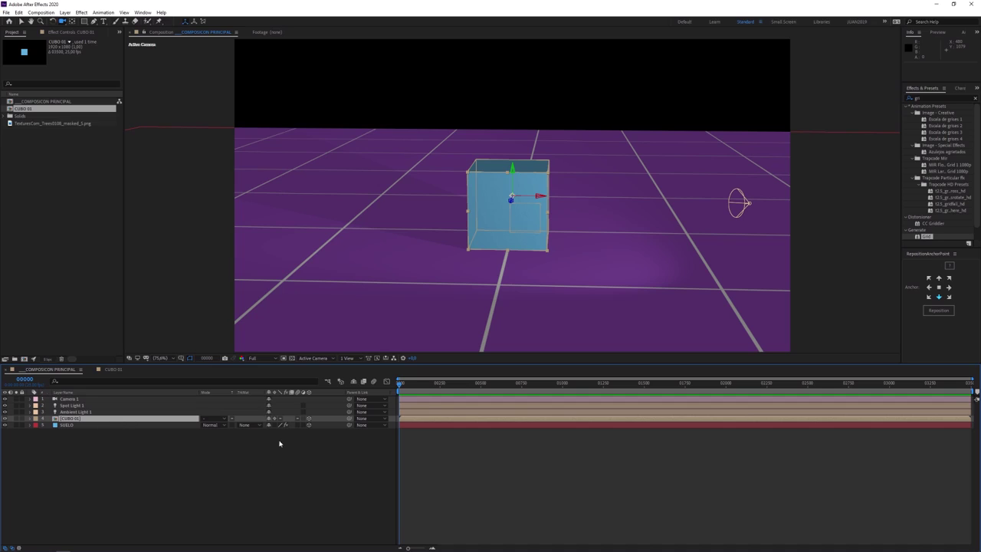
Try moving the CUBO 01 layer along its Z axis in the camera view, and undo the move
{"action": "key", "text": "v"}
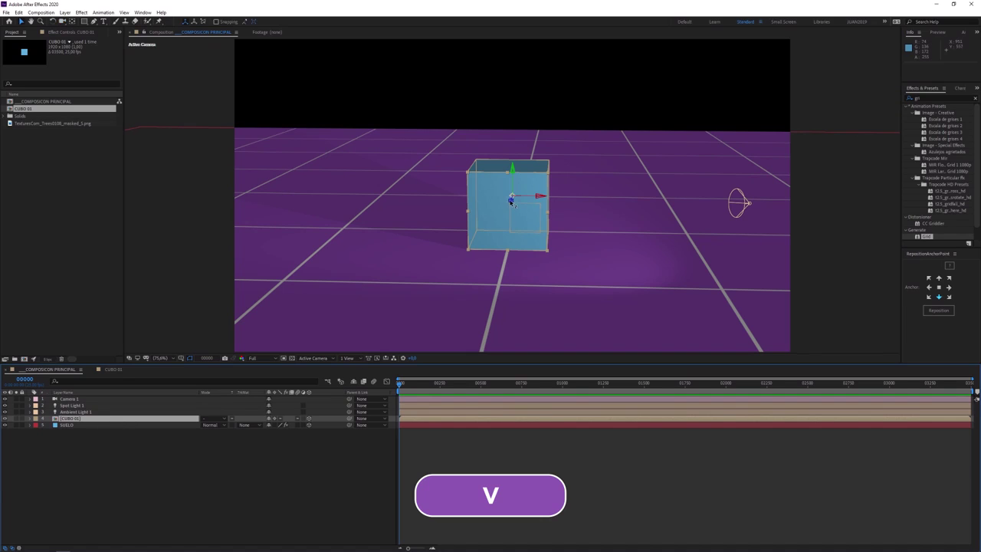
{"action": "left_click_drag", "start_coordinate": [511, 201], "coordinate": [506, 231]}
{"action": "key", "text": "ctrl+z"}
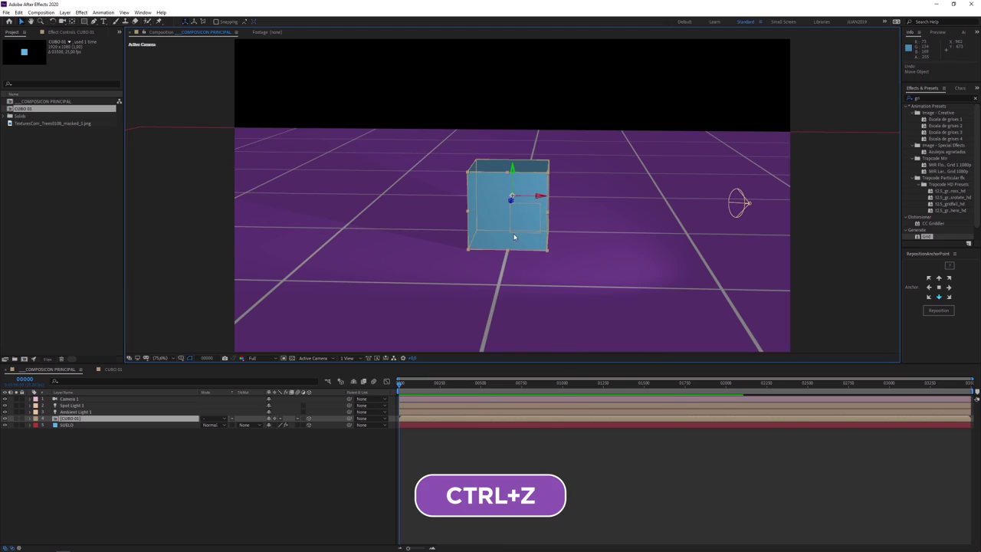
Switch to the 4 Views - Left layout, shift CUBO 01's anchor point along Z to about -124 in Top view, and reveal its Anchor Point and Position
{"action": "left_click", "coordinate": [349, 357]}
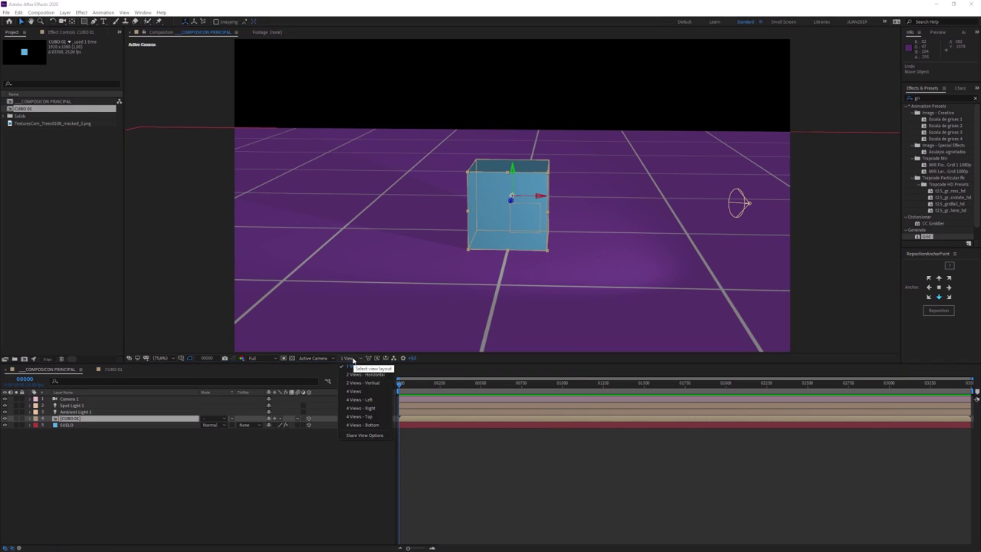
{"action": "left_click", "coordinate": [359, 400]}
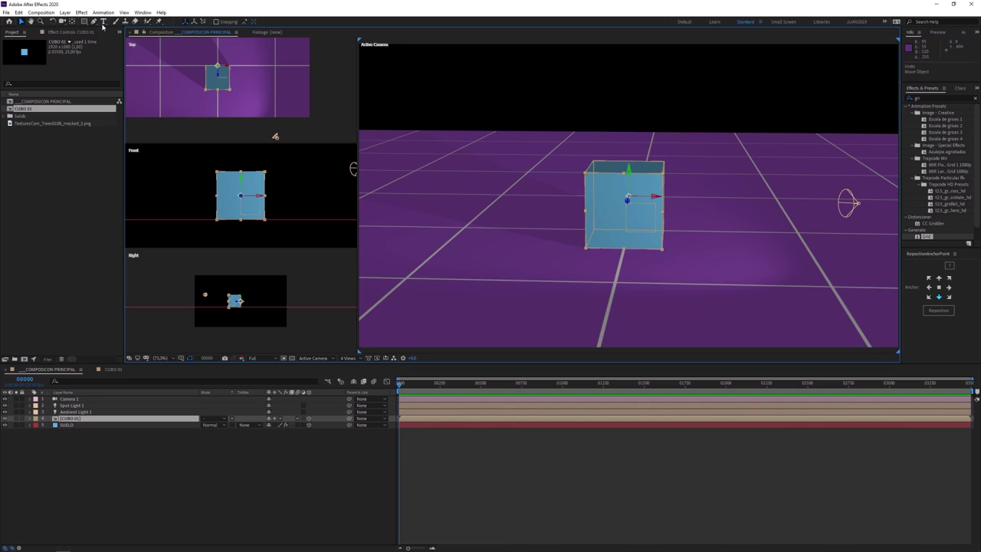
{"action": "key", "text": "y"}
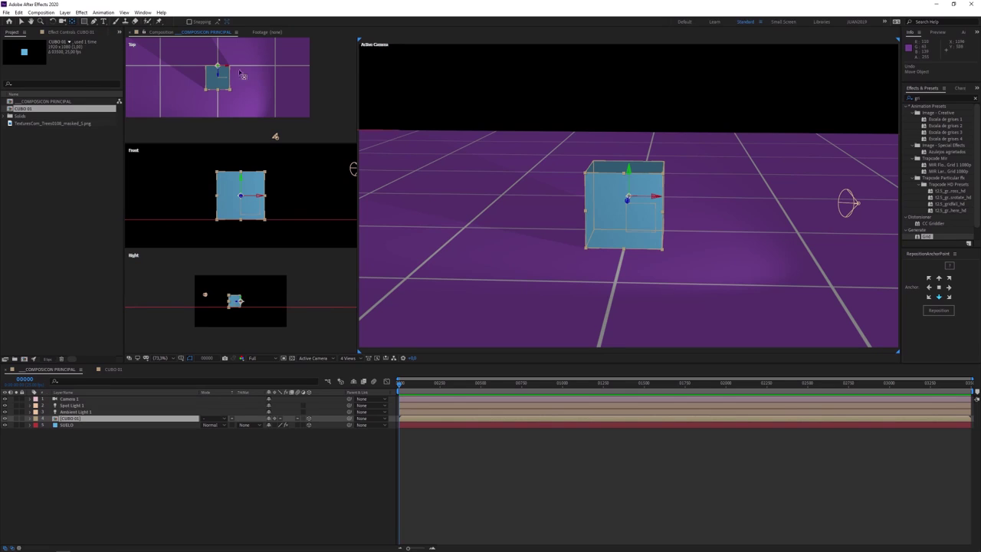
{"action": "left_click", "coordinate": [219, 76]}
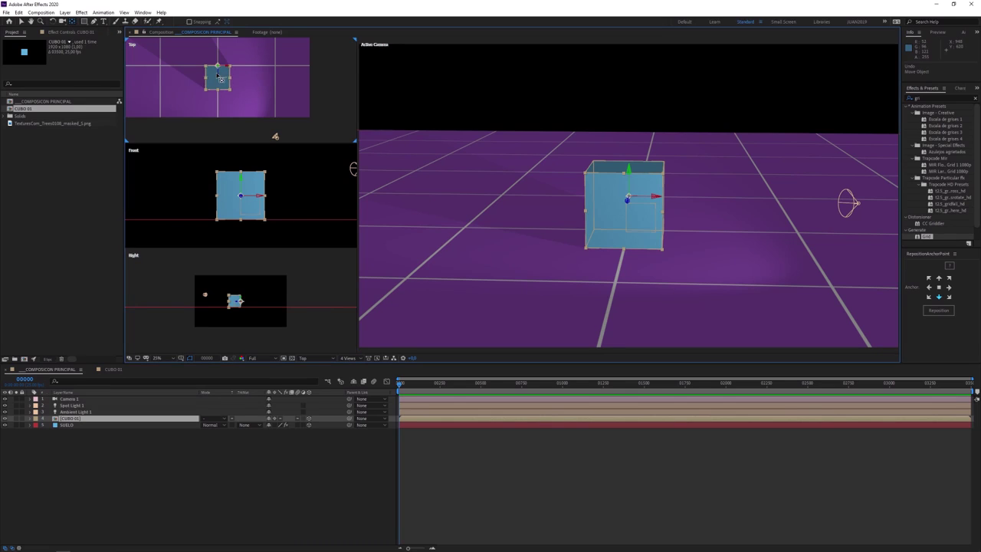
{"action": "left_click_drag", "start_coordinate": [219, 76], "coordinate": [217, 87]}
{"action": "key", "text": "a"}
{"action": "key", "text": "shift+p"}
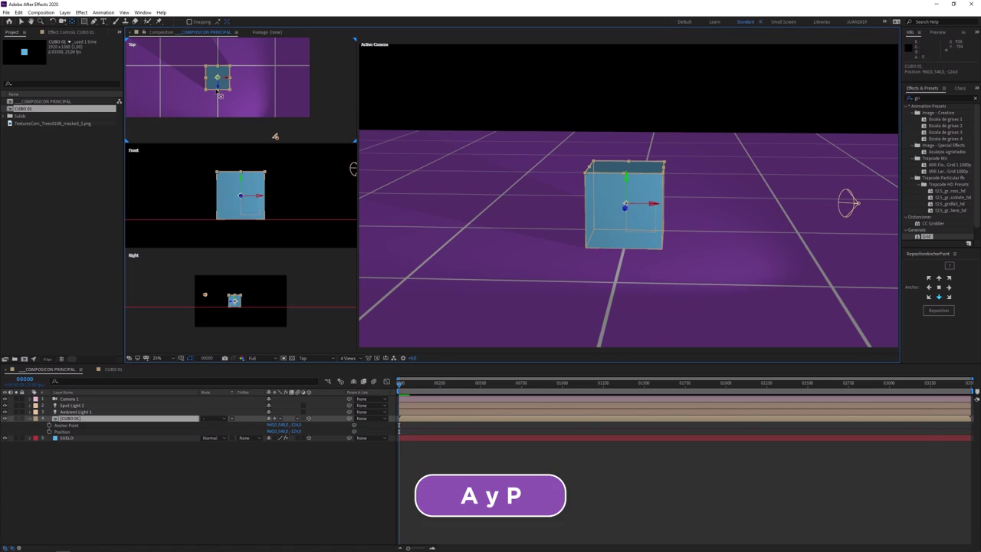
Try fine-tuning CUBO 01's anchor point along Z in Top view, and undo the anchor point moves
{"action": "scroll", "coordinate": [228, 100], "scroll_direction": "up", "scroll_amount": 4}
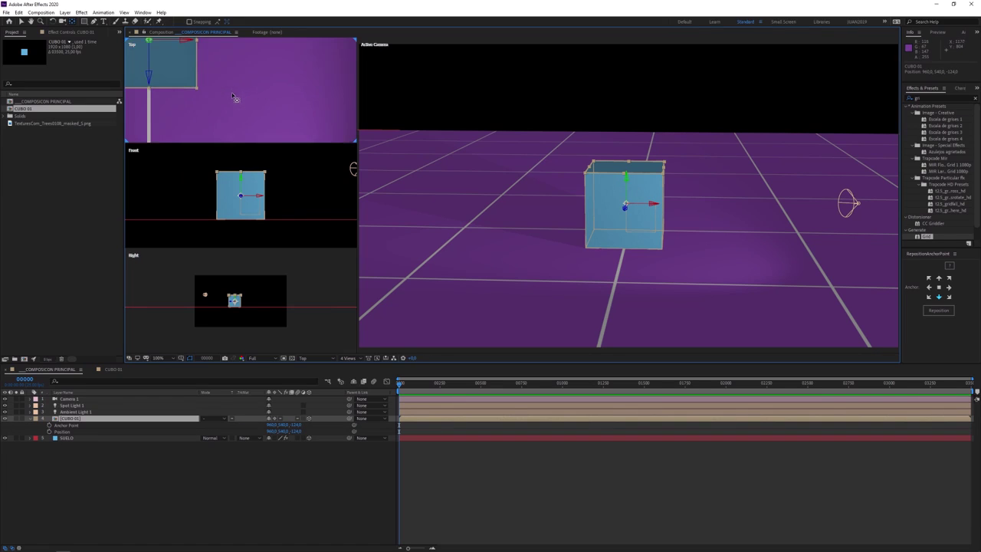
{"action": "left_click_drag", "start_coordinate": [227, 95], "coordinate": [264, 110]}
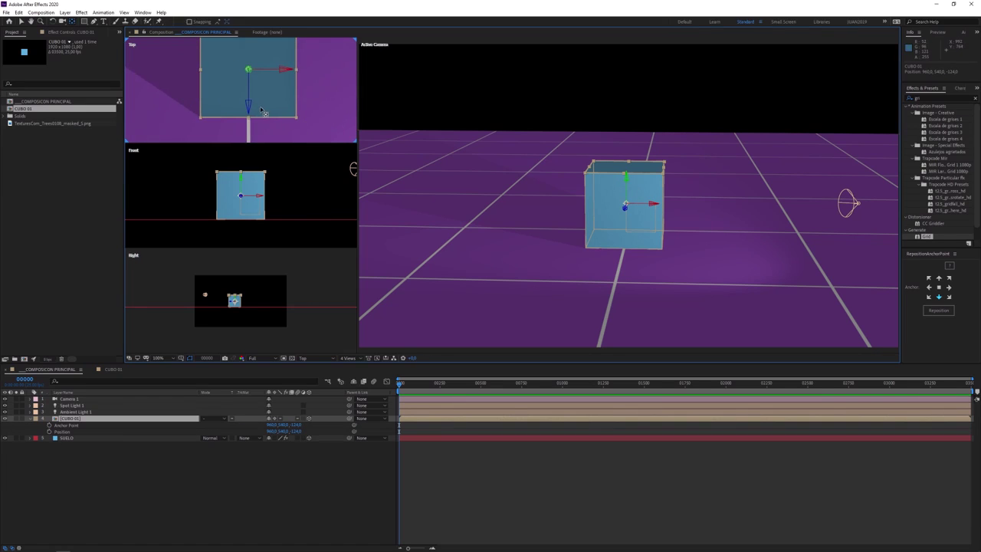
{"action": "scroll", "coordinate": [266, 111], "scroll_direction": "up", "scroll_amount": 2}
{"action": "left_click_drag", "start_coordinate": [257, 123], "coordinate": [256, 122]}
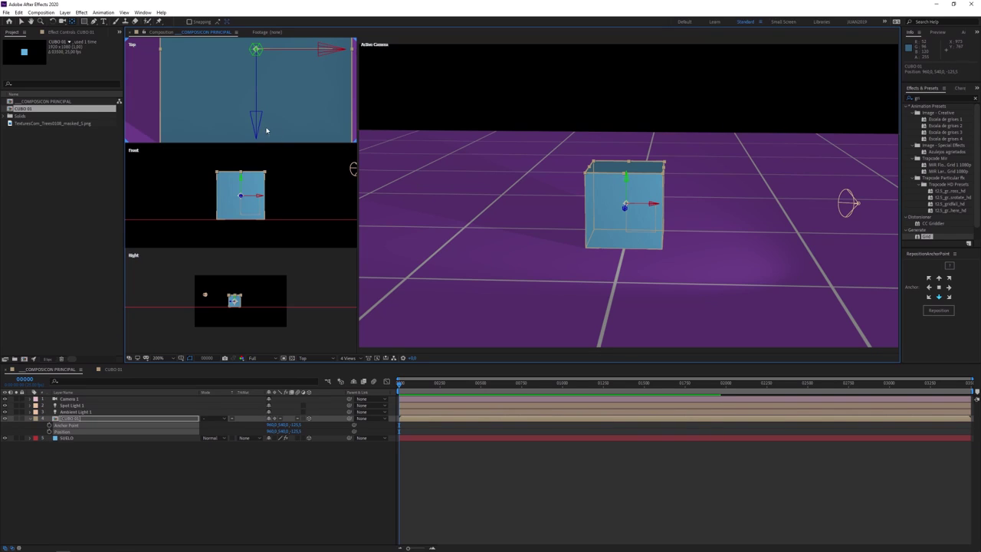
{"action": "key", "text": "ctrl+z"}
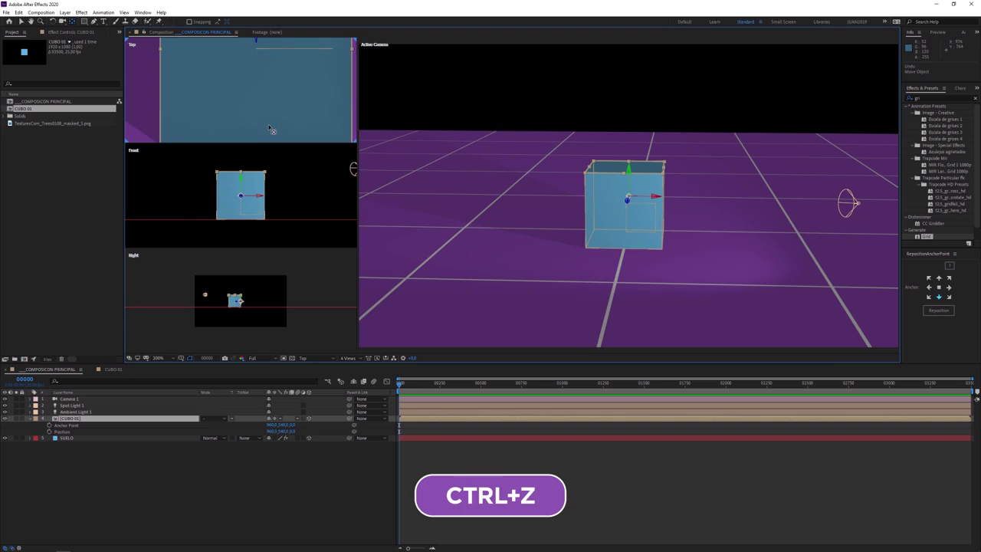
{"action": "key", "text": "comma"}
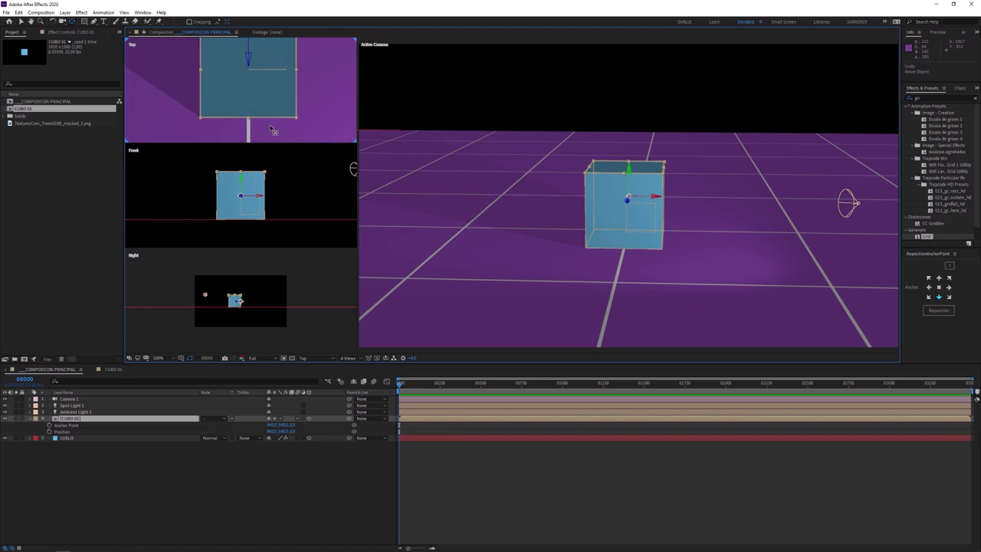
{"action": "key", "text": "comma"}
{"action": "key", "text": "comma"}
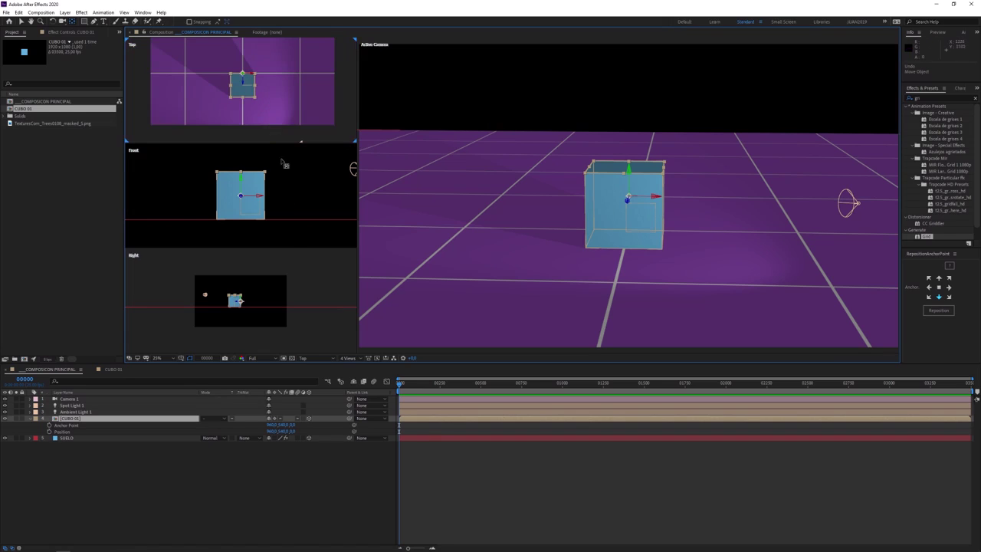
Set the Z values of CUBO 01's Anchor Point and Position to -125
{"action": "left_click", "coordinate": [294, 426]}
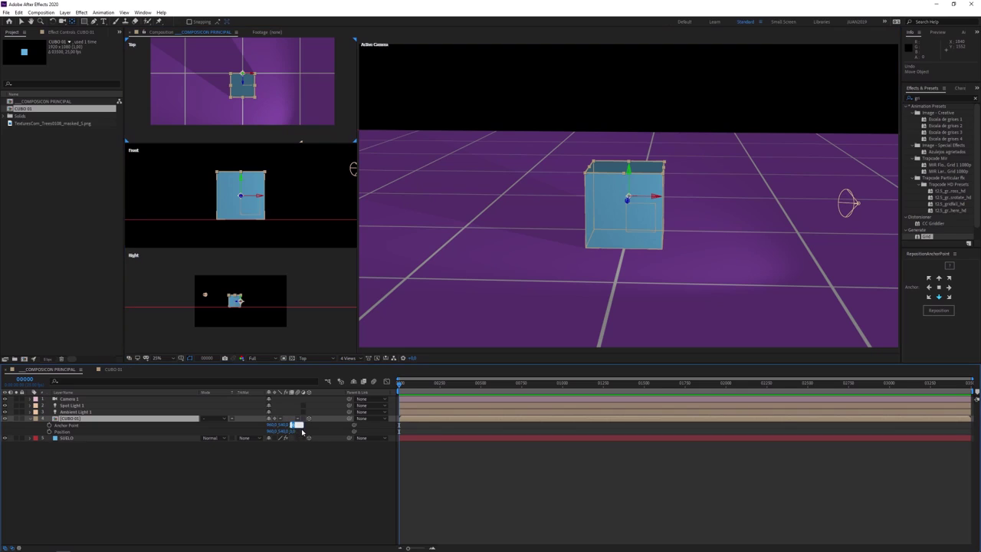
{"action": "key", "text": "Return"}
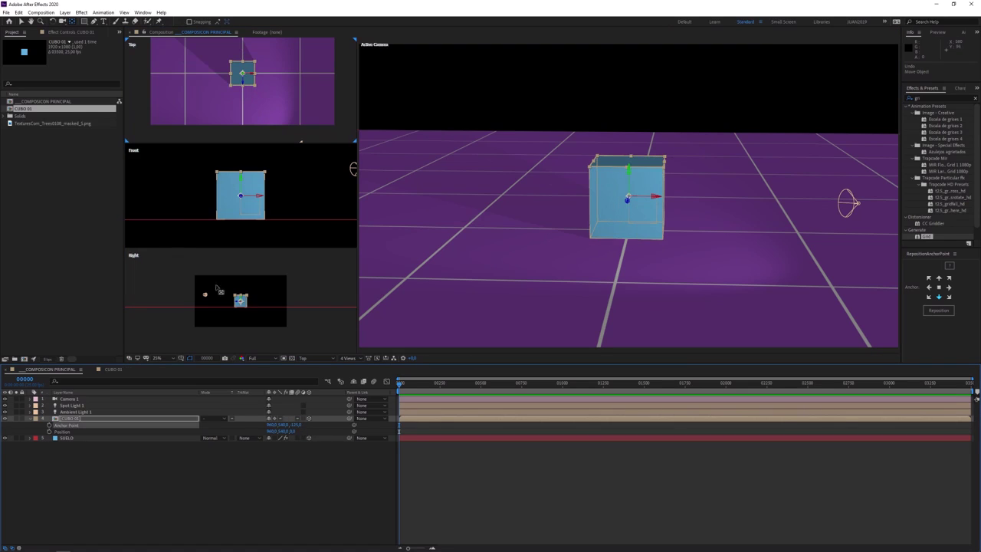
{"action": "left_click", "coordinate": [296, 431]}
{"action": "key", "text": "Return"}
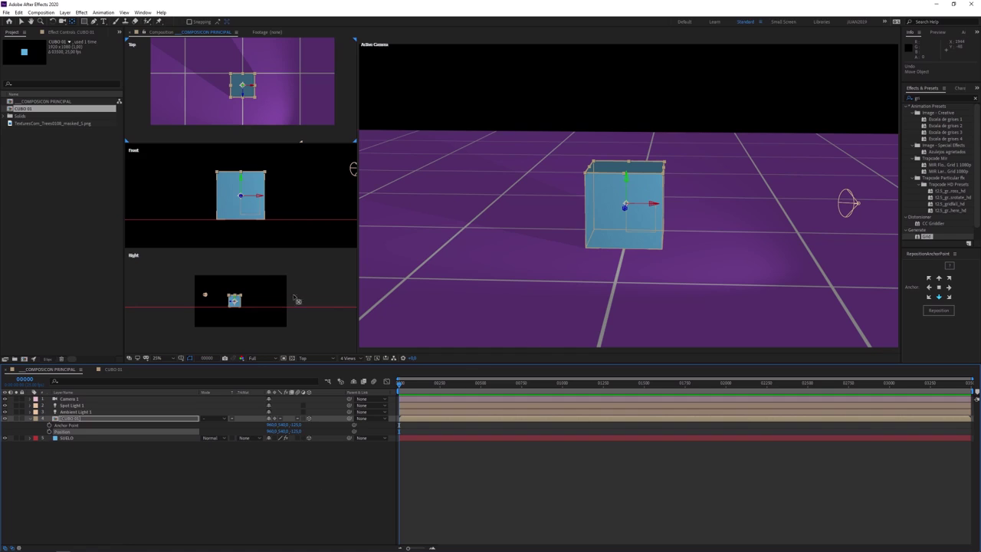
Return to the 1 View layout with the active camera and select the CUBO 01 layer
{"action": "left_click", "coordinate": [351, 359]}
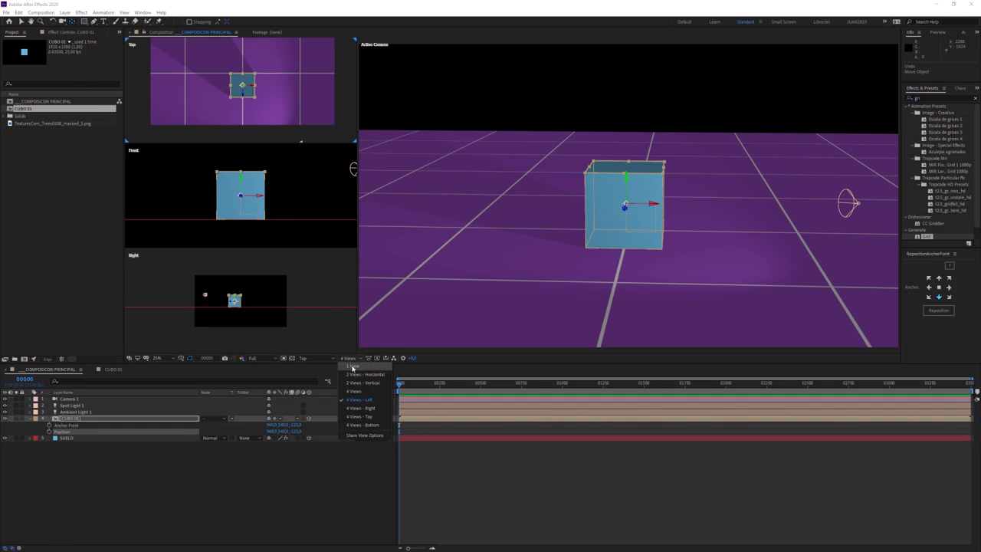
{"action": "left_click", "coordinate": [360, 367]}
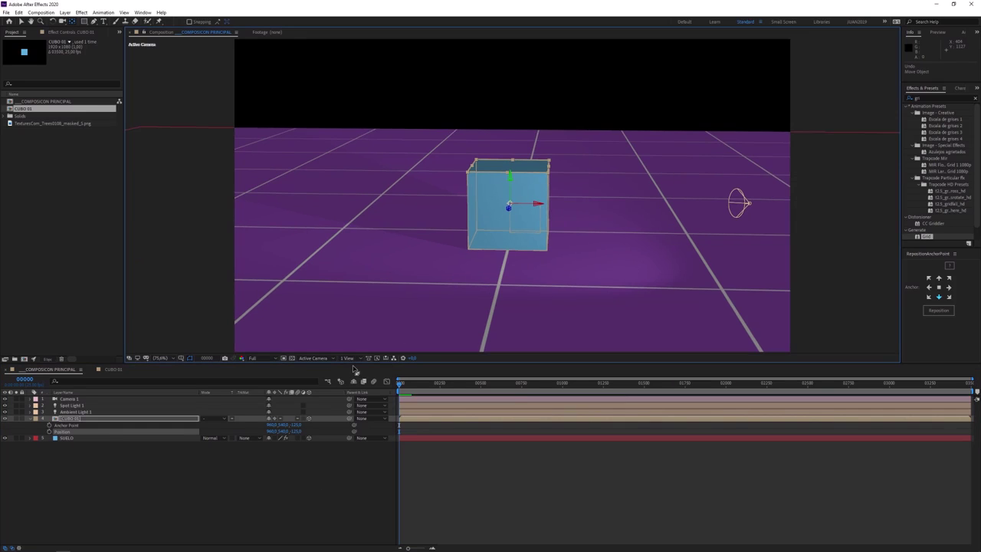
{"action": "left_click", "coordinate": [96, 421]}
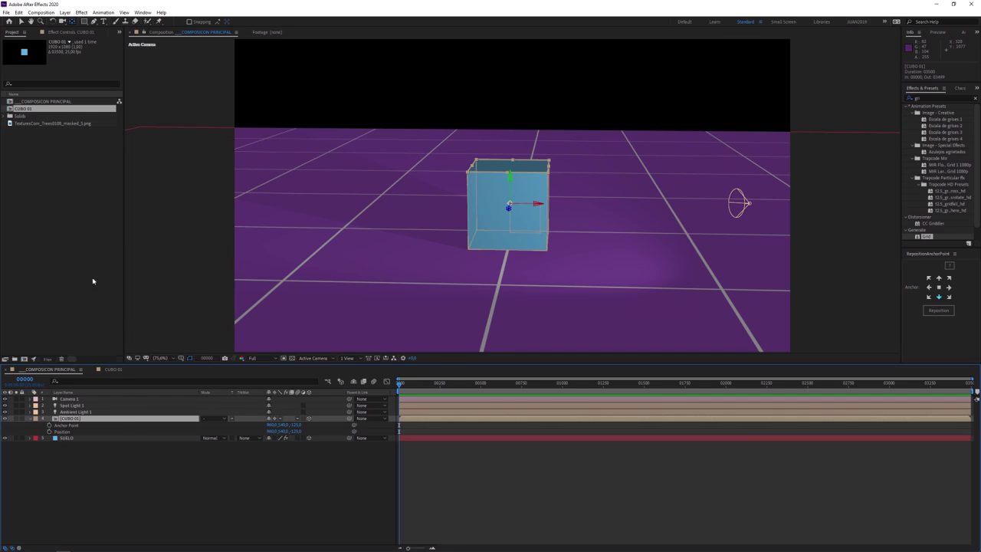
Switch to Adobe Illustrator and create a new blank widescreen document with video safe-area guides
{"action": "right_click", "coordinate": [99, 546]}
{"action": "scroll", "coordinate": [61, 460], "scroll_direction": "down", "scroll_amount": 1}
{"action": "left_click", "coordinate": [182, 499]}
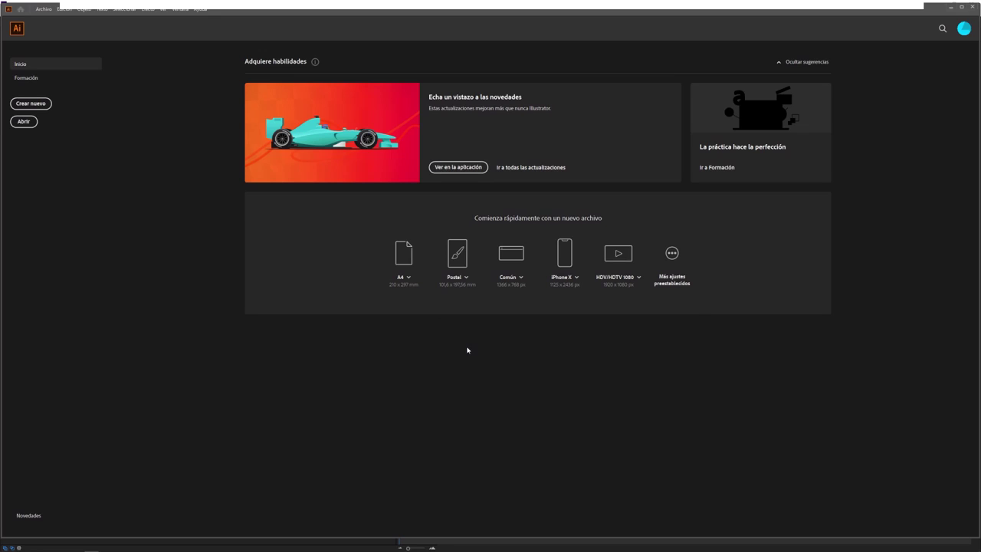
{"action": "key", "text": "ctrl+n"}
{"action": "left_click", "coordinate": [648, 384]}
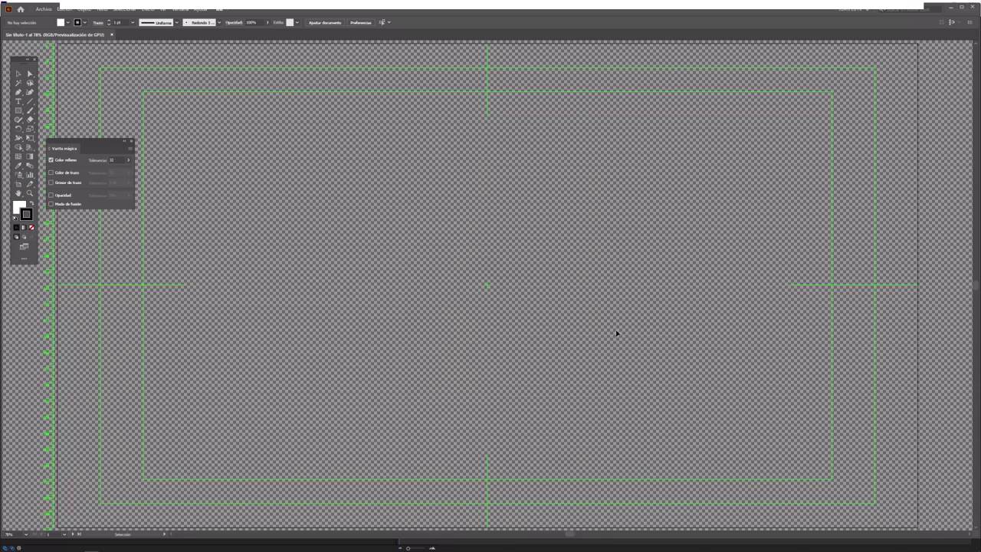
Hide the transparency grid, draw a square about 515 px wide near the artboard's centre, and fill it with green
{"action": "key", "text": "ctrl+shift+d"}
{"action": "key", "text": "m"}
{"action": "left_click_drag", "start_coordinate": [368, 203], "coordinate": [600, 360]}
{"action": "key", "text": "v"}
{"action": "left_click_drag", "start_coordinate": [466, 268], "coordinate": [474, 237]}
{"action": "left_click", "coordinate": [20, 206]}
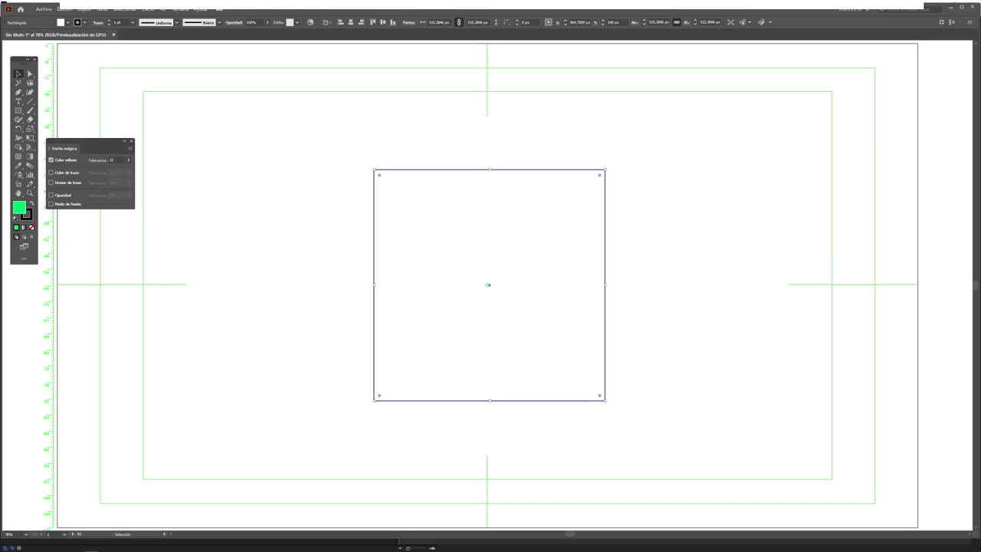
Draw a circle about 391 px in diameter over the green square's upper-right corner and fill it with blue
{"action": "left_click", "coordinate": [18, 111]}
{"action": "left_click", "coordinate": [61, 129]}
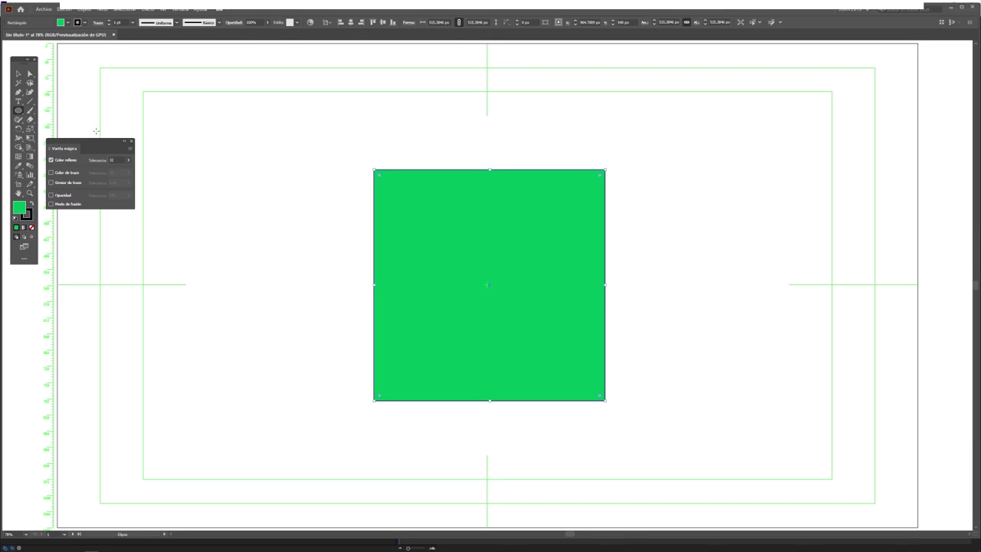
{"action": "left_click_drag", "start_coordinate": [529, 130], "coordinate": [692, 191]}
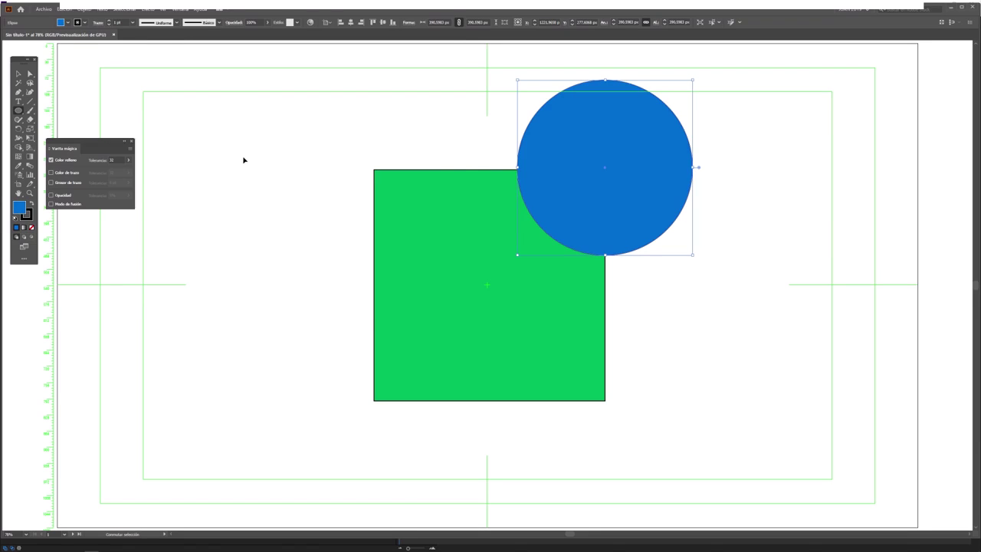
Save the document to the desktop (Escritorio) as an Adobe Illustrator file named objeto vectorial
{"action": "key", "text": "ctrl+s"}
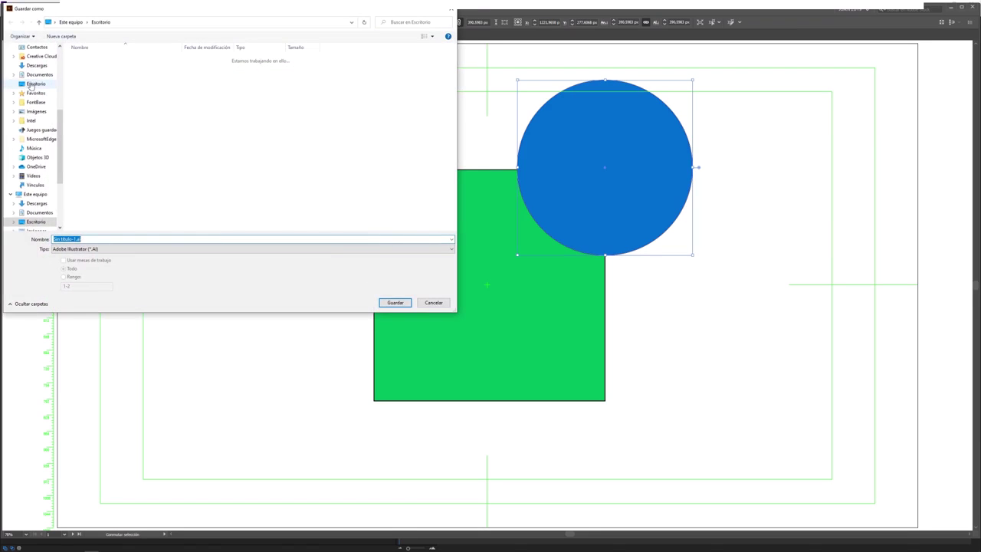
{"action": "left_click", "coordinate": [36, 83]}
{"action": "type", "text": "objeto vectorial"}
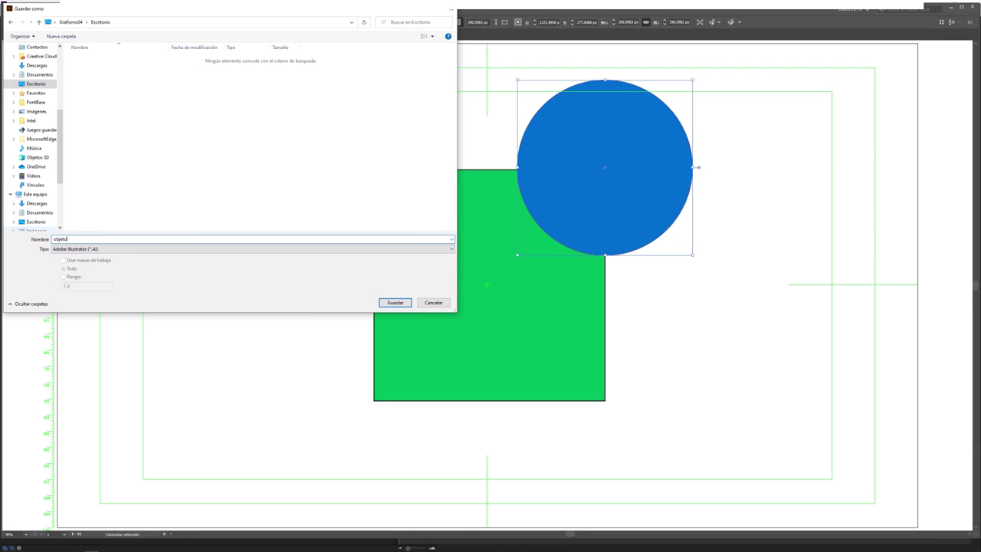